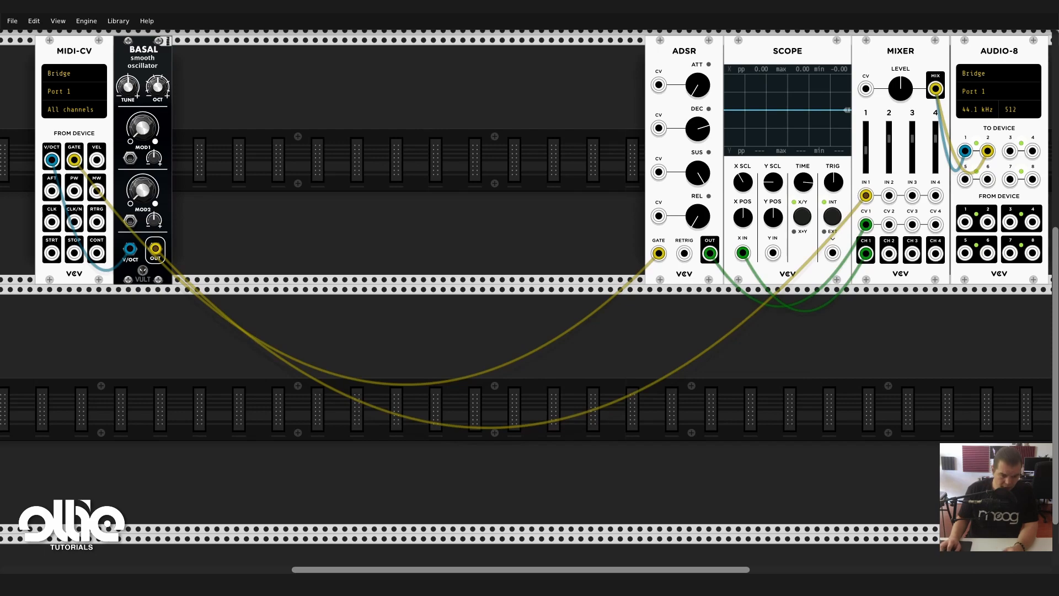
Switch to Ableton Live, deactivate the VCV-Bridge track and play the arrangement briefly before returning to VCV Rack
key(alt+Tab)
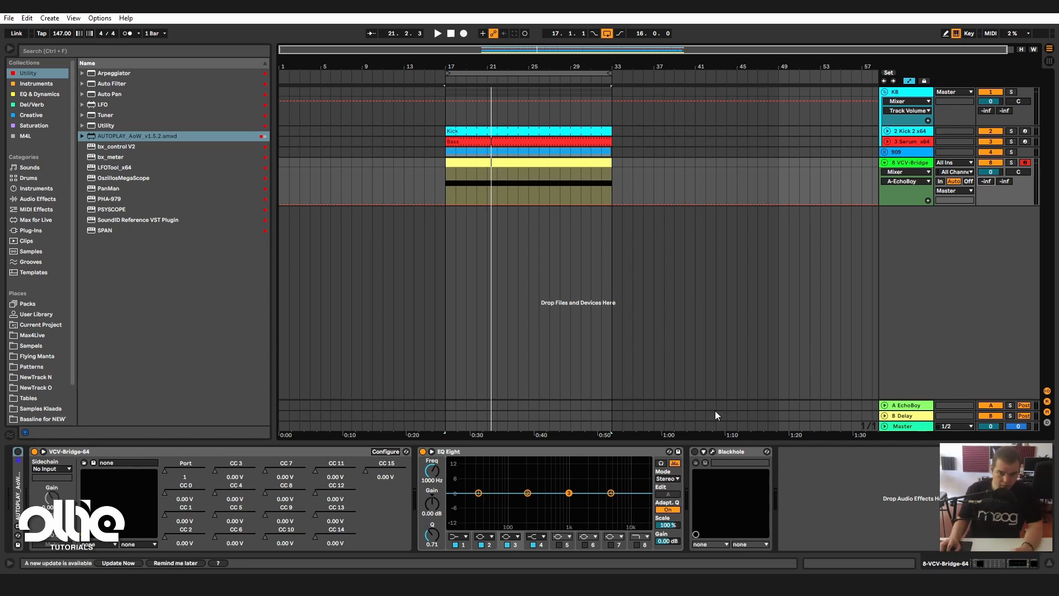
click(996, 164)
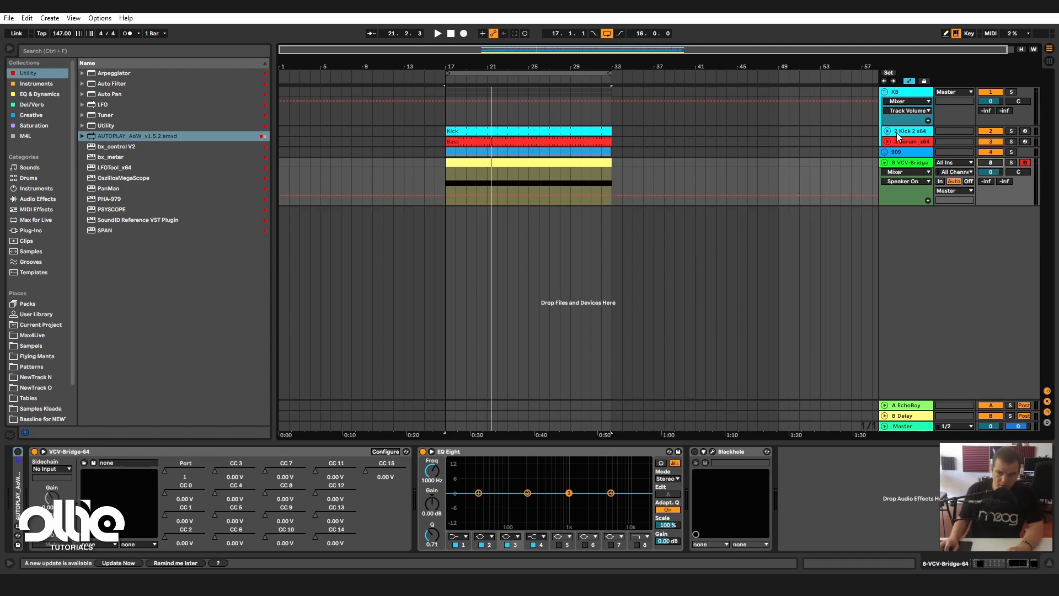
key(space)
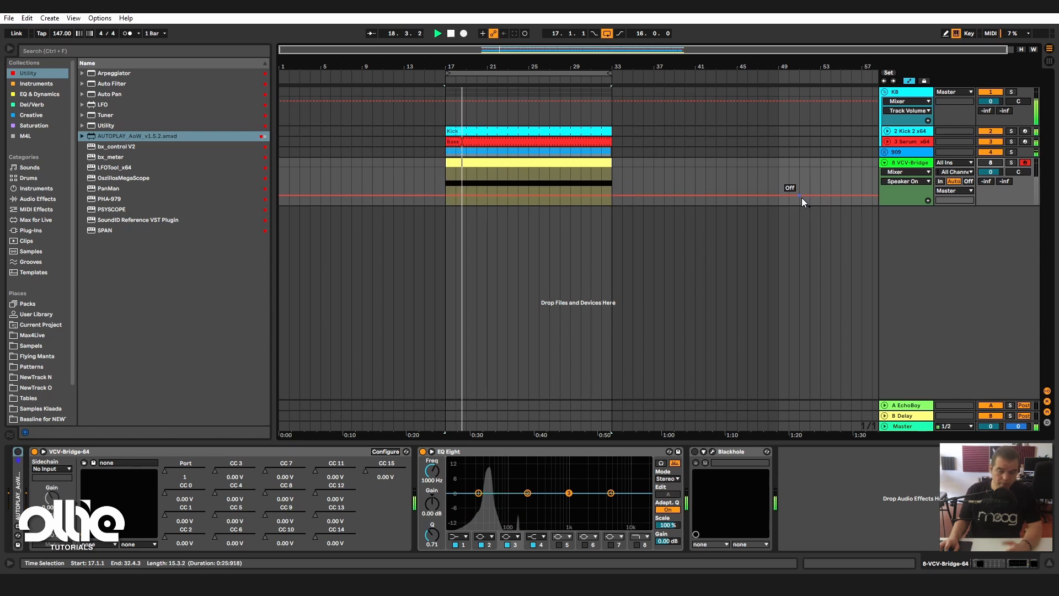
key(space)
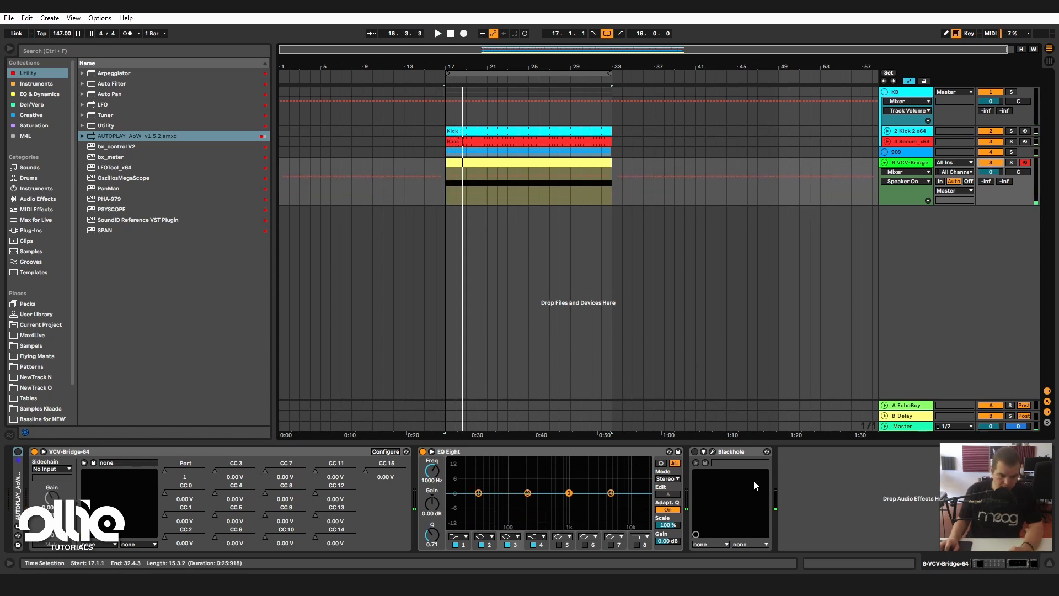
click(552, 585)
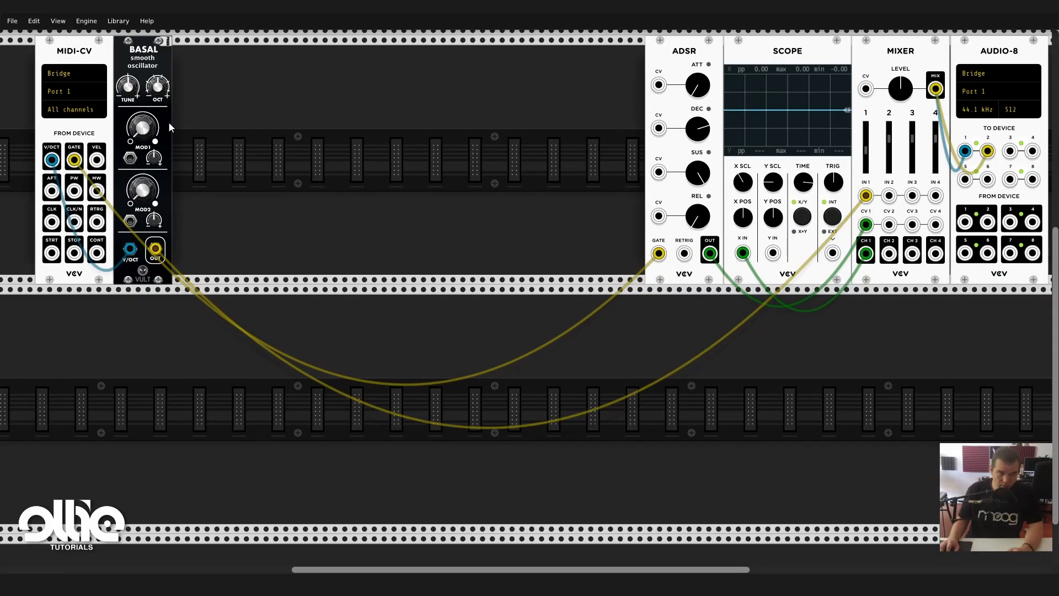
Try adjusting the MOD1 amount on the BASAL oscillator while monitoring its waveform on the scope
drag(161, 61, 210, 62)
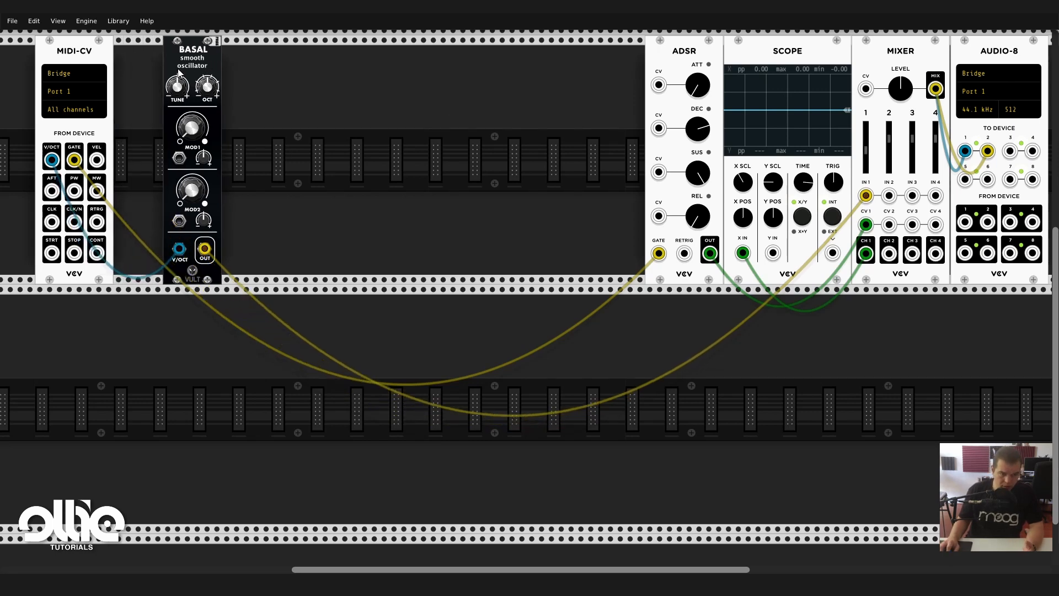
drag(196, 59, 146, 57)
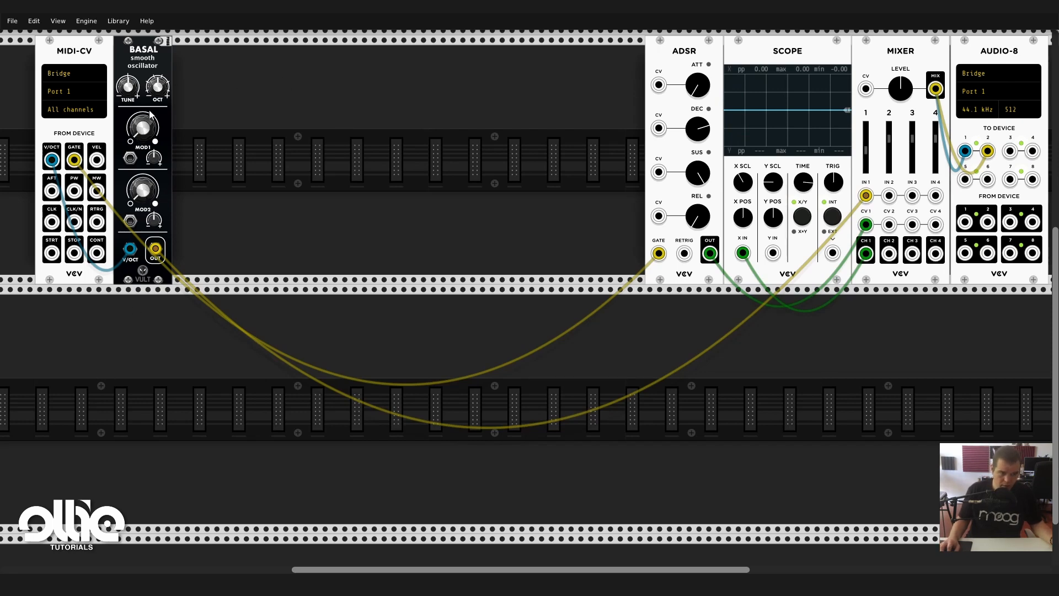
drag(150, 129, 150, 119)
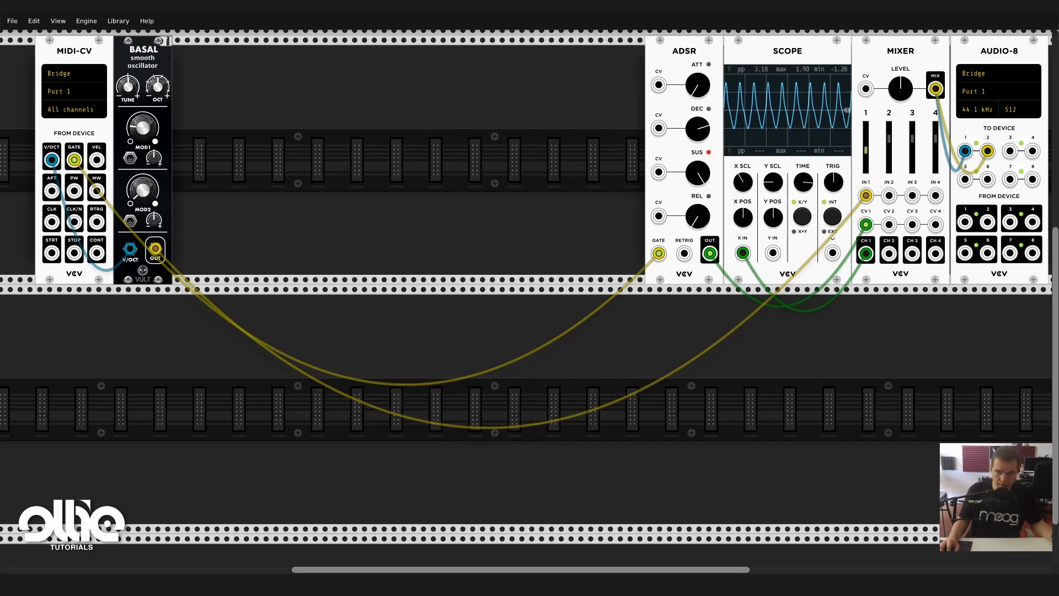
mouse_move(144, 129)
mouse_down()
mouse_move(144, 110)
mouse_move(144, 129)
mouse_up()
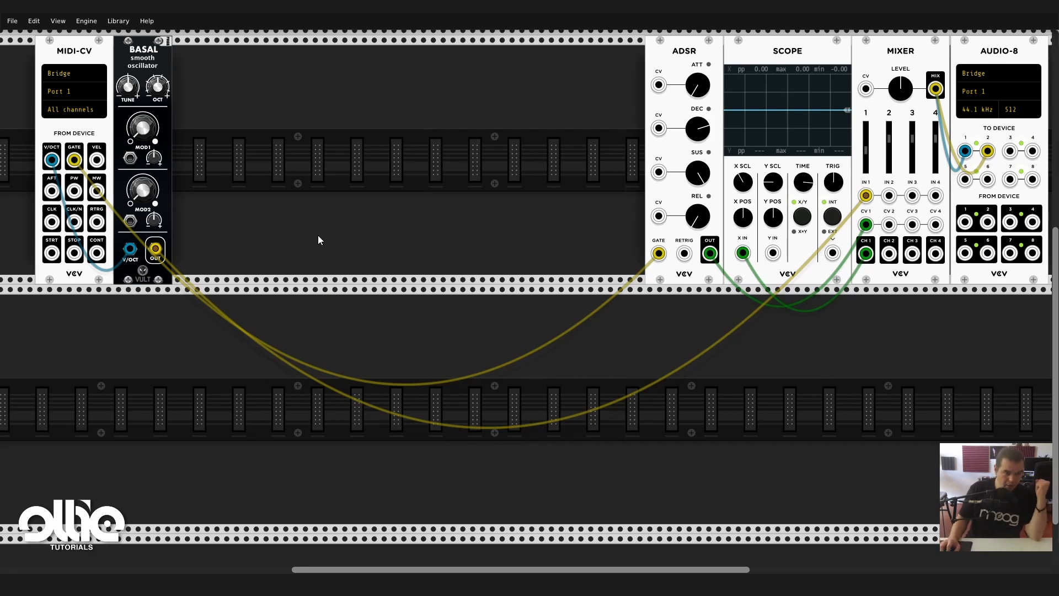
Add the Vult CAUDAL mechanical chaos source to the empty rack space between BASAL and ADSR
right_click(393, 206)
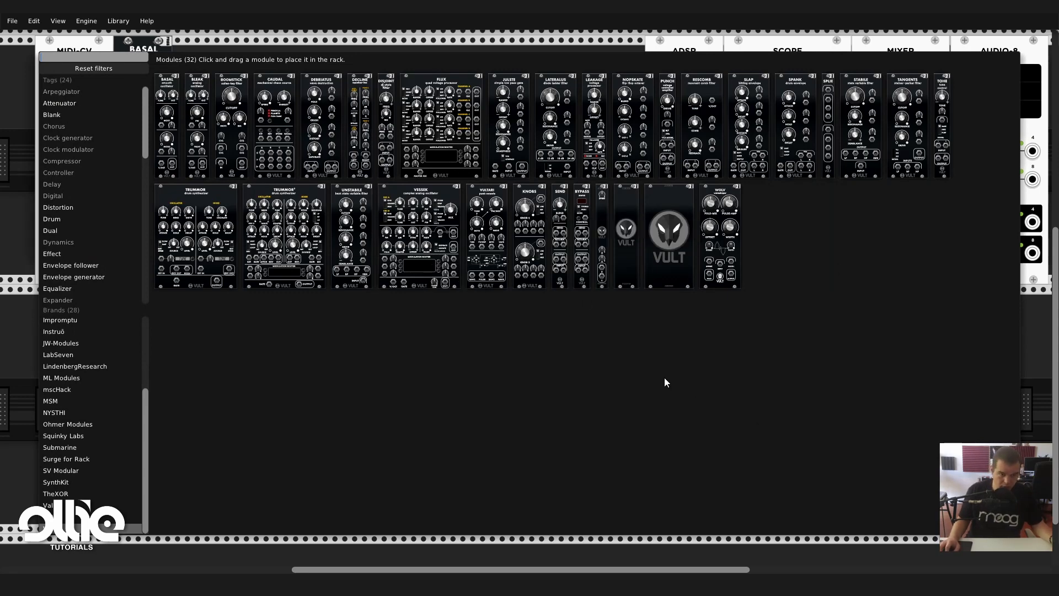
drag(274, 127, 322, 219)
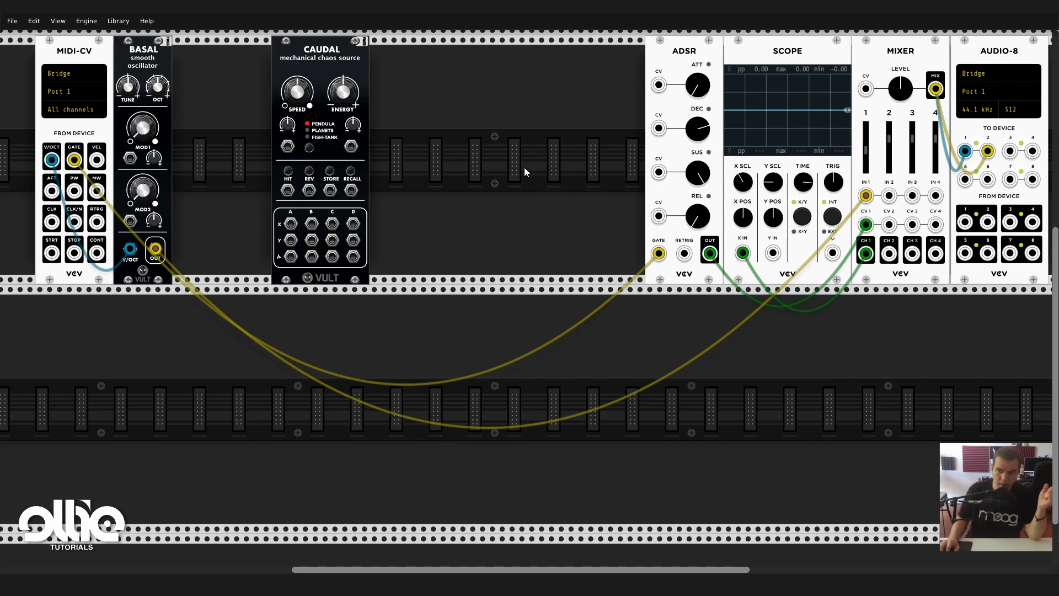
click(309, 147)
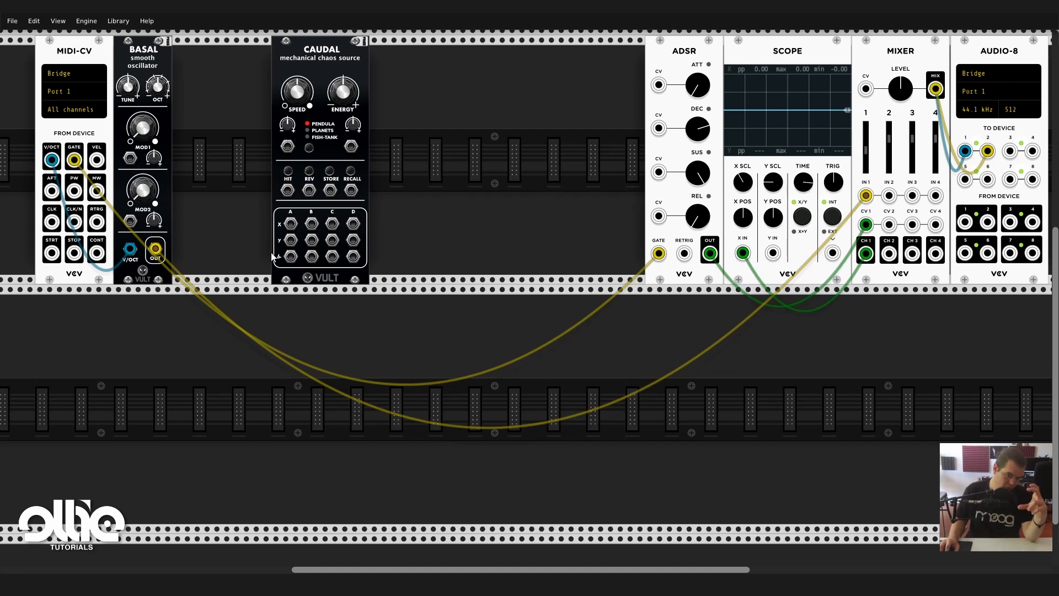
Place the SCOPE beside CAUDAL and patch CAUDAL's column A X and Y outputs into the scope's X and Y inputs
drag(805, 59, 453, 94)
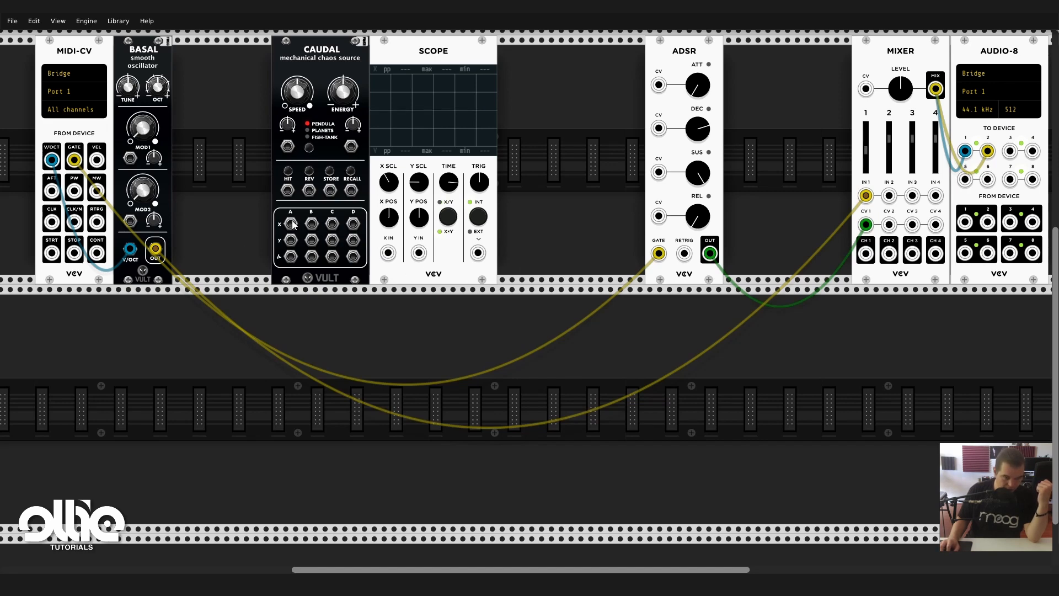
mouse_move(290, 223)
mouse_down()
mouse_move(386, 278)
mouse_move(405, 263)
mouse_move(388, 253)
mouse_up()
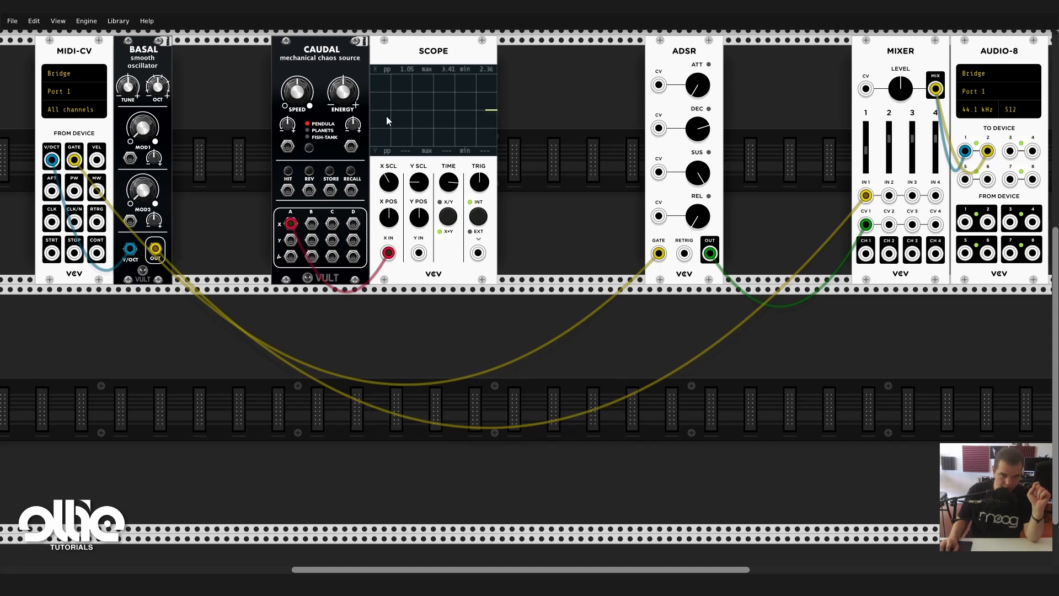
mouse_move(443, 177)
mouse_down()
mouse_move(442, 195)
mouse_move(392, 220)
mouse_up()
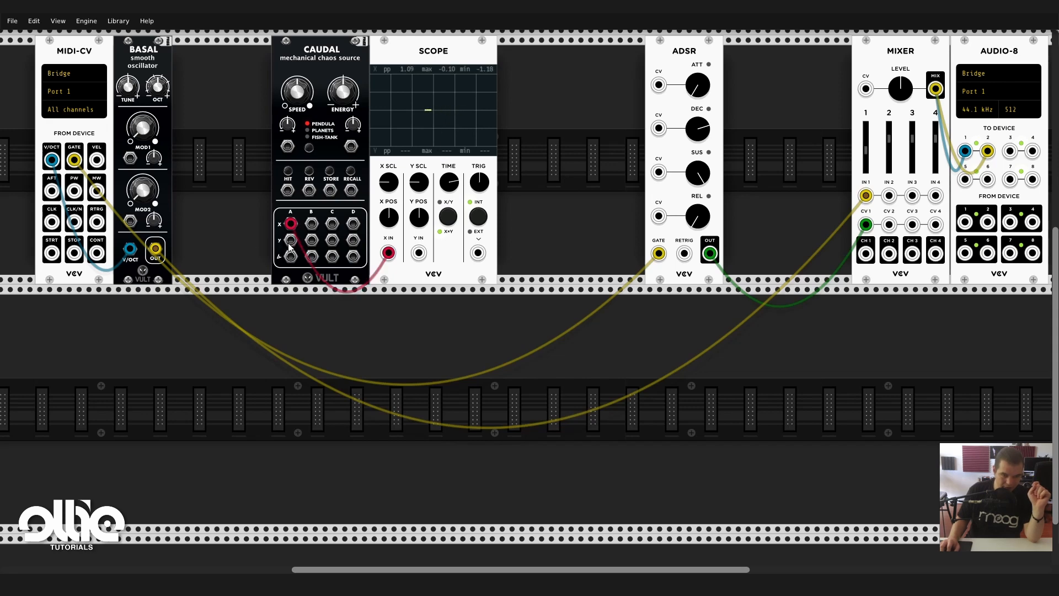
mouse_move(290, 241)
mouse_down()
mouse_move(439, 309)
mouse_move(418, 253)
mouse_up()
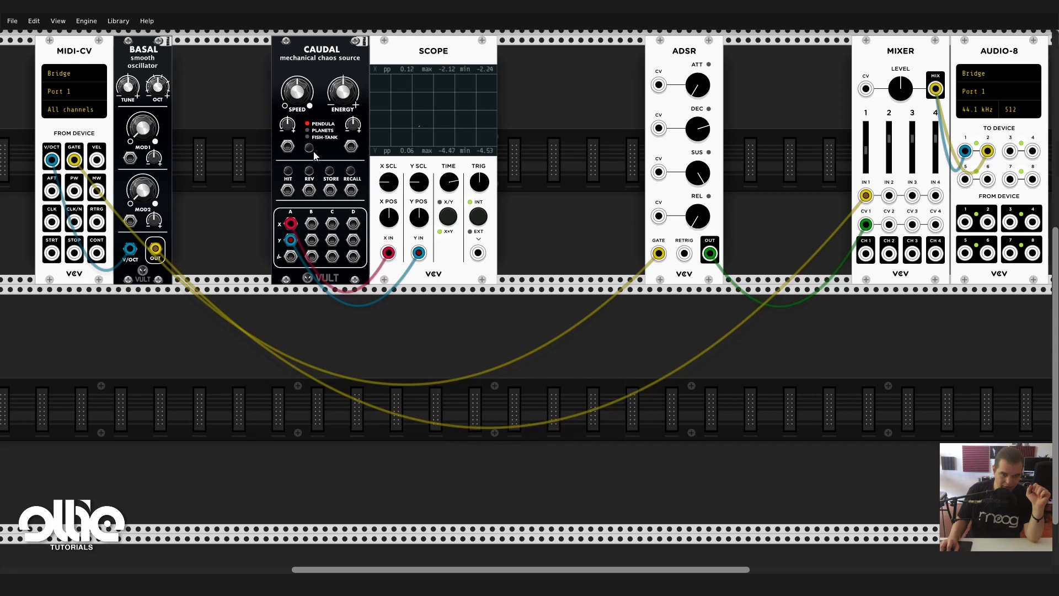
Switch the scope to X/Y mode and adjust its TIME setting to display CAUDAL's modulation waveforms
drag(305, 98, 305, 69)
click(448, 216)
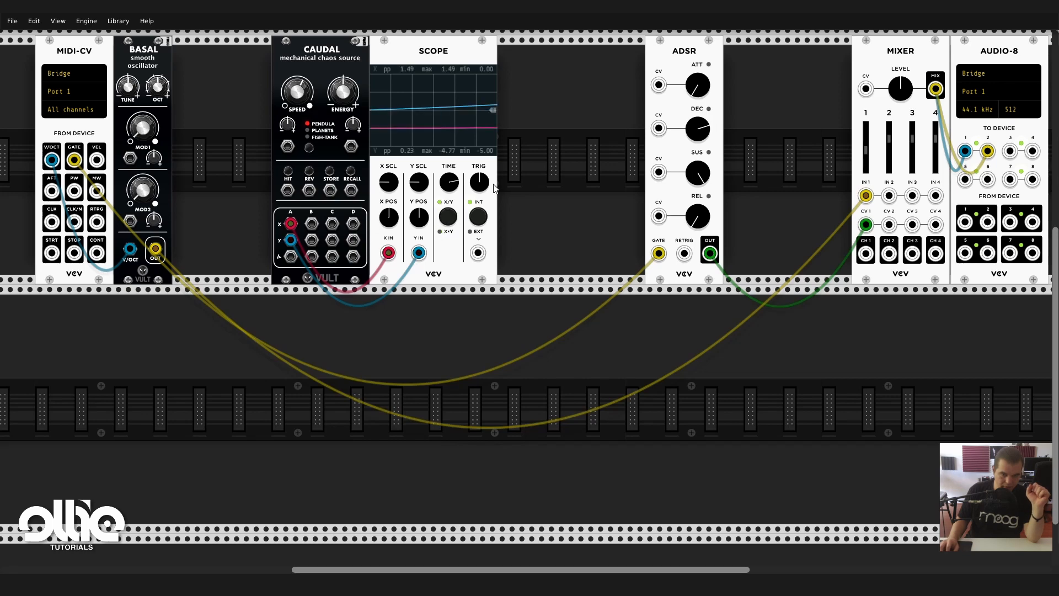
drag(435, 187, 460, 207)
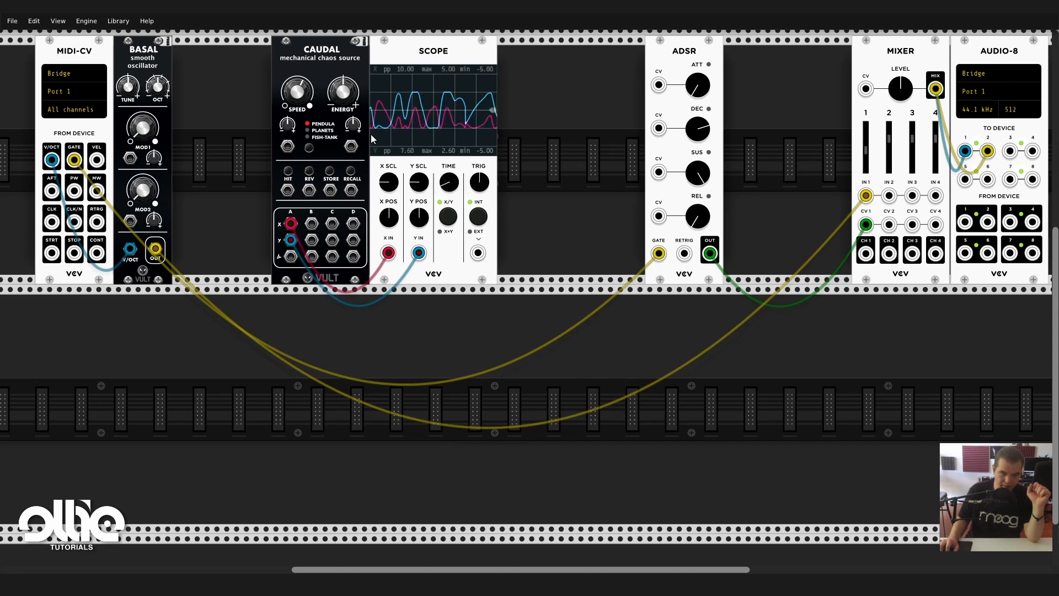
Switch CAUDAL's chaos model to PLANETS and on to FISH-TANK
click(309, 147)
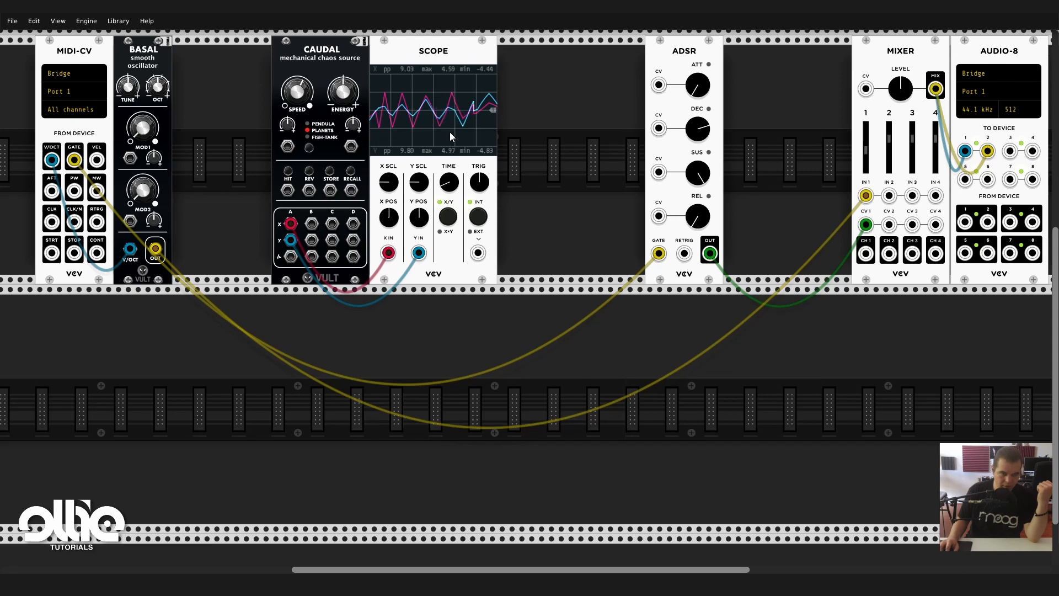
click(309, 147)
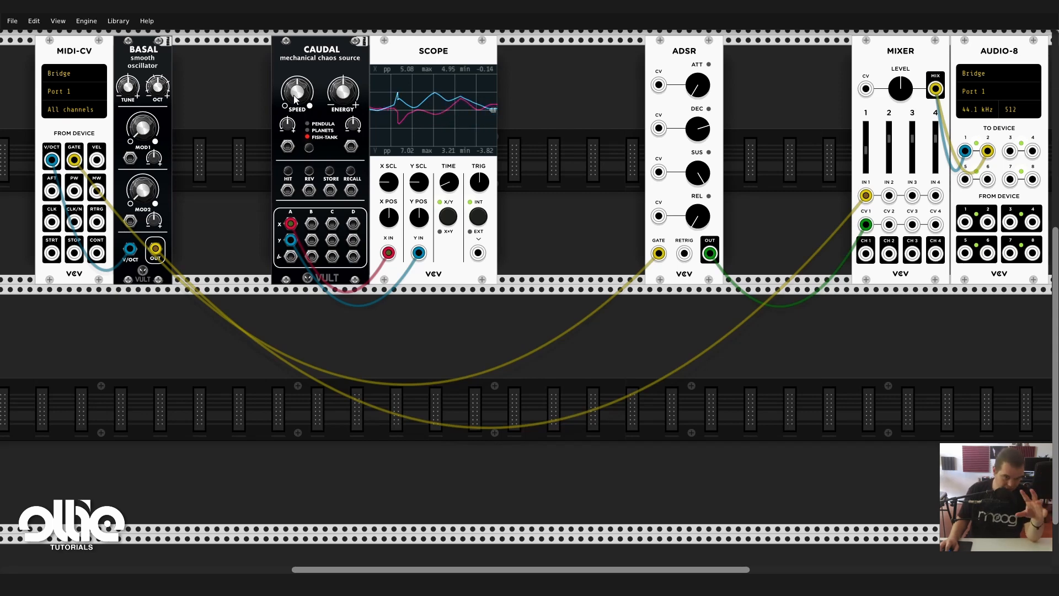
Disconnect CAUDAL from the scope, return the SCOPE between ADSR and MIXER, and place CAUDAL directly beside BASAL
drag(388, 255, 426, 250)
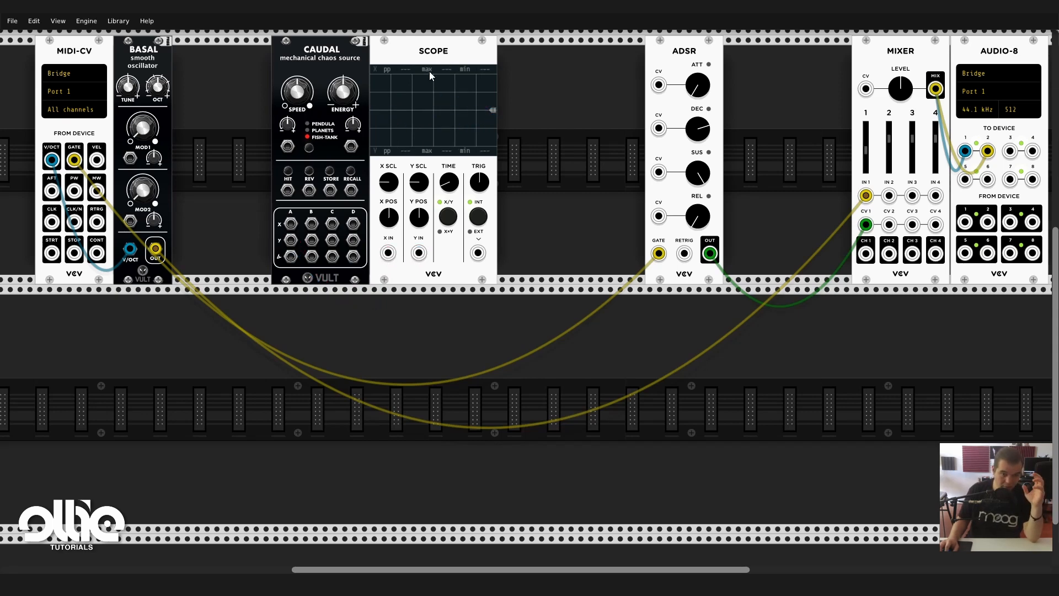
key(ctrl+z)
key(ctrl+z)
drag(360, 34, 217, 54)
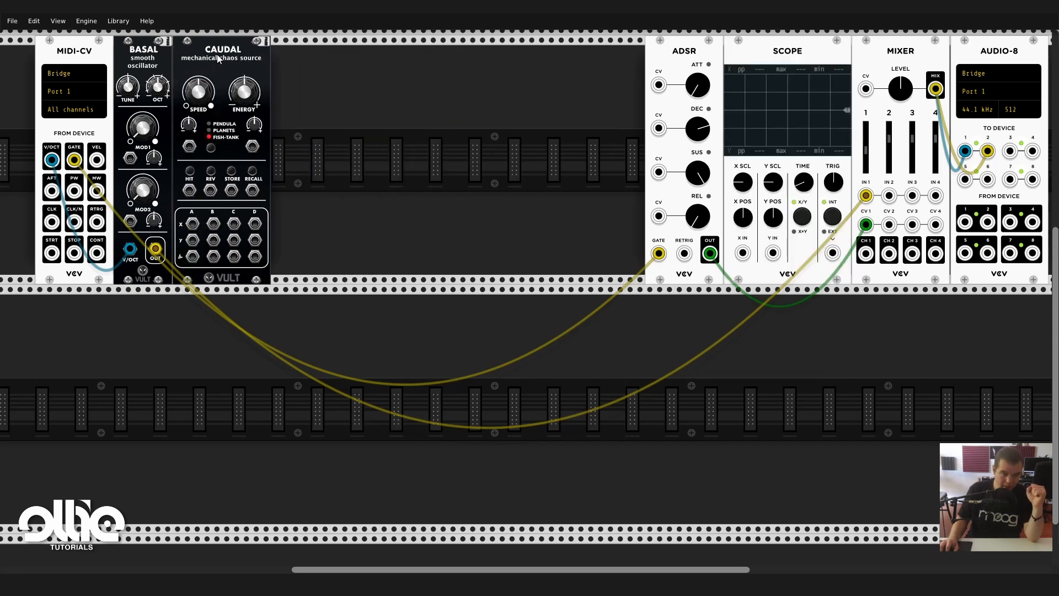
Add the Vult DEBRIATUS wave destruction and FLUX quad voltage processor modules in a row after CAUDAL
key(Return)
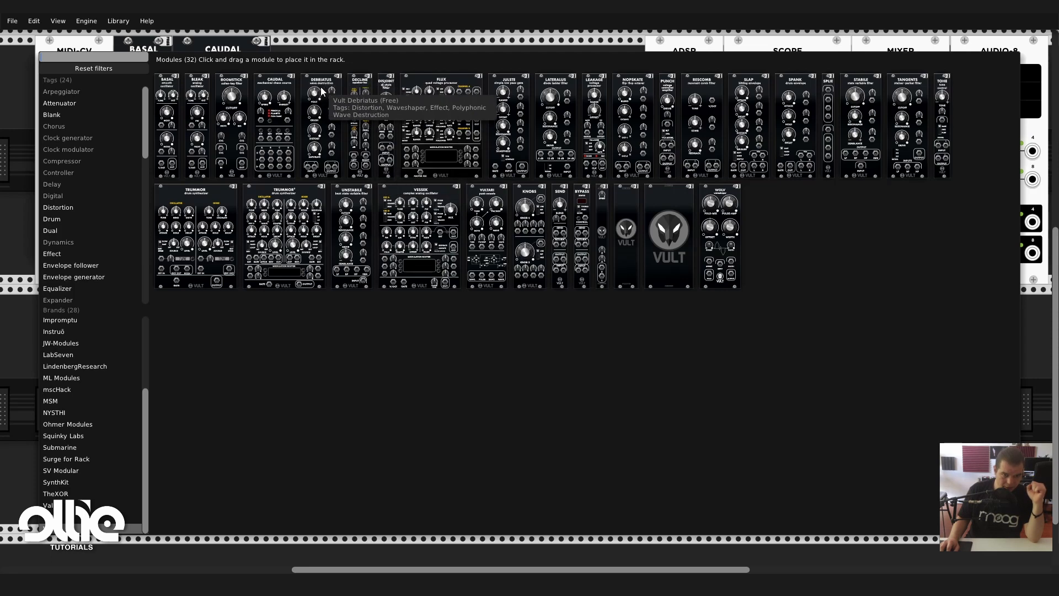
drag(331, 88, 292, 53)
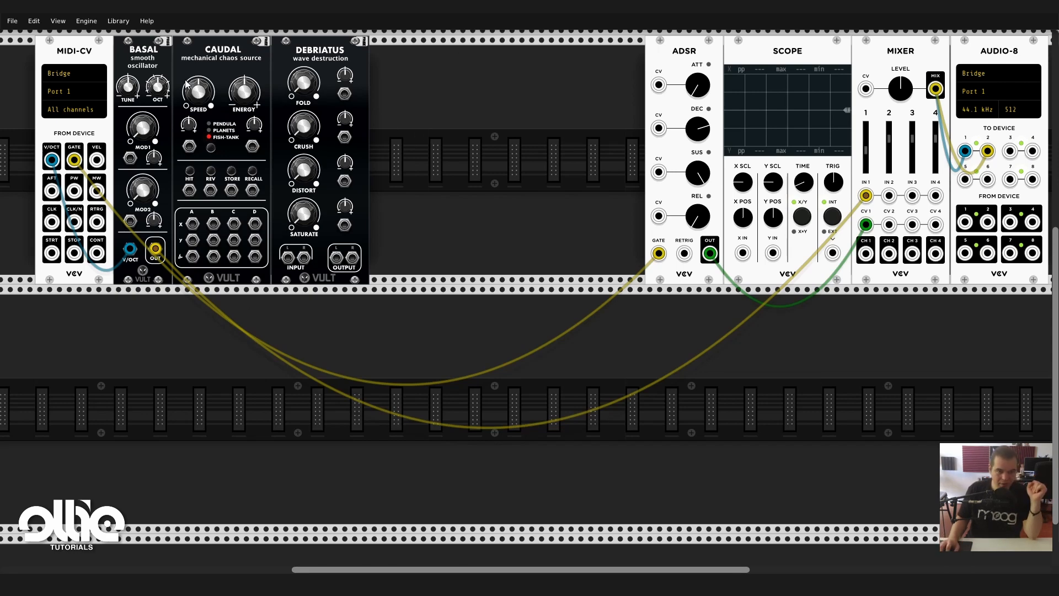
right_click(442, 154)
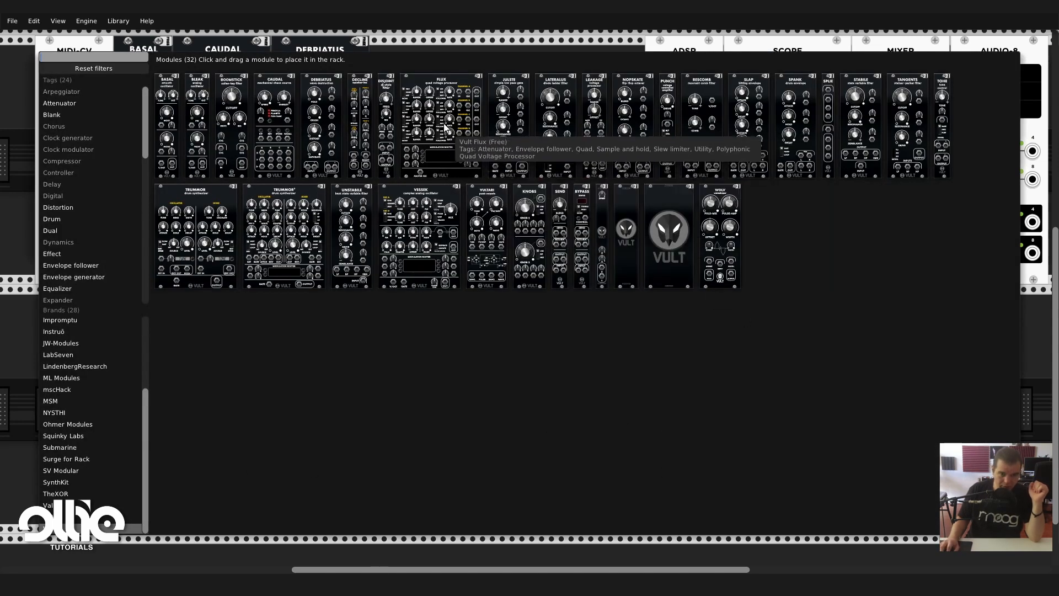
drag(449, 130, 387, 228)
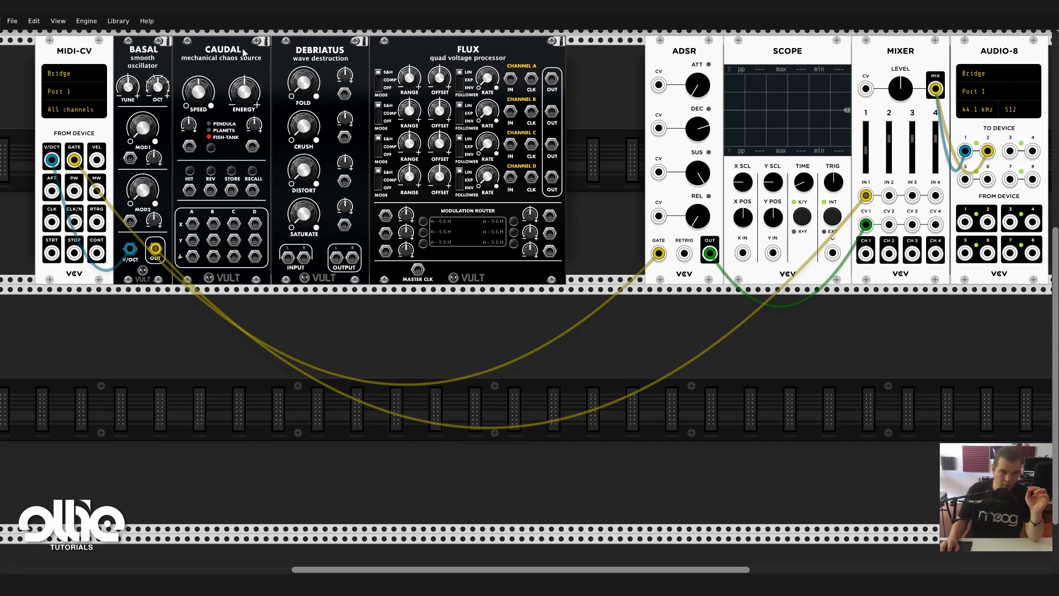
Reorder the modules so DEBRIATUS sits between BASAL and CAUDAL, with CAUDAL directly beside FLUX
drag(327, 55, 171, 305)
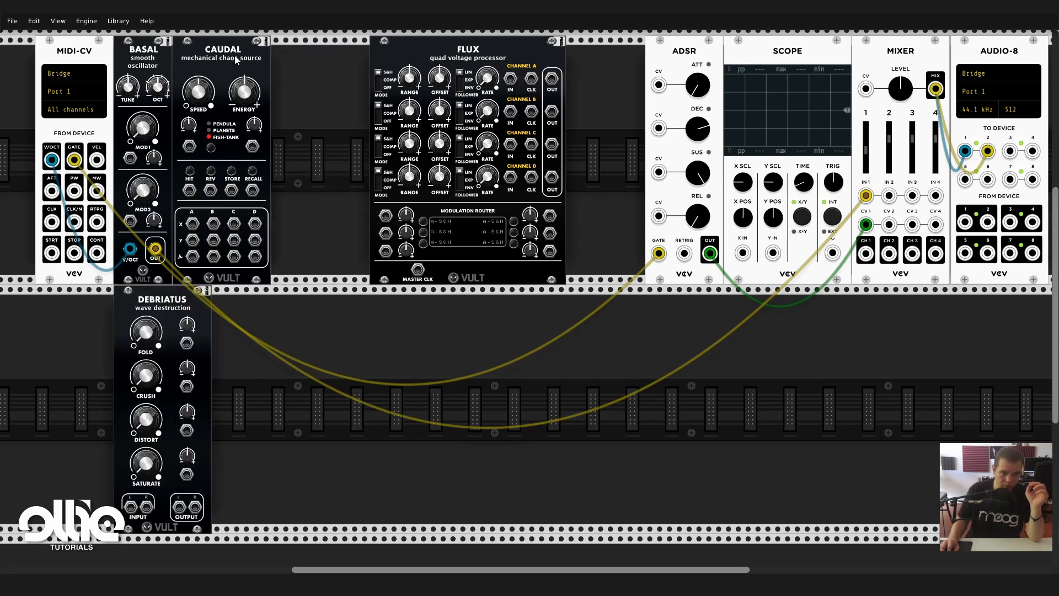
drag(234, 55, 333, 55)
drag(170, 298, 229, 49)
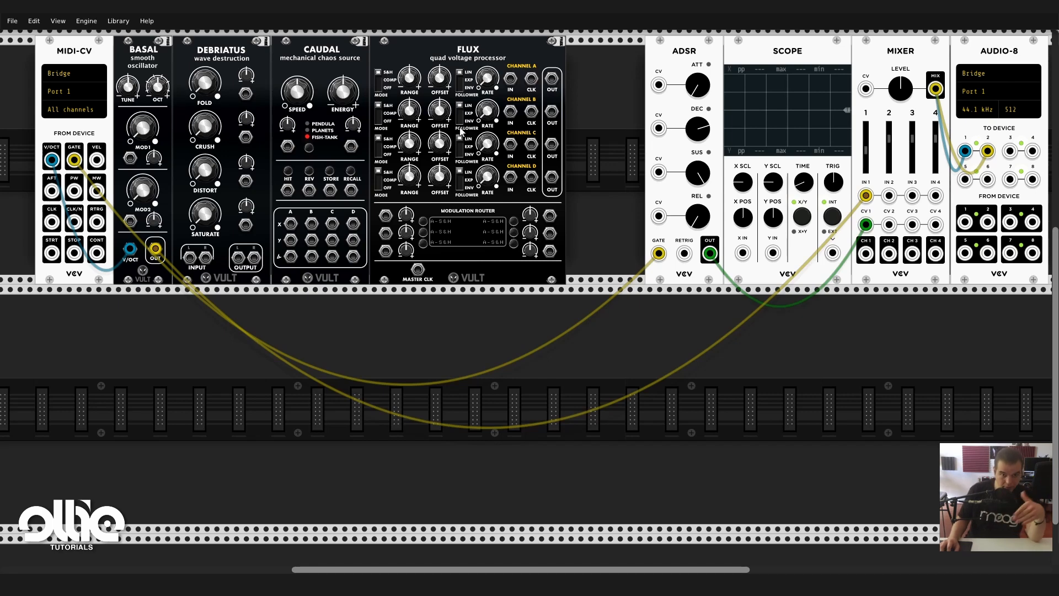
Try the different MODE and FOLLOWER switch positions on FLUX's channel A
click(379, 81)
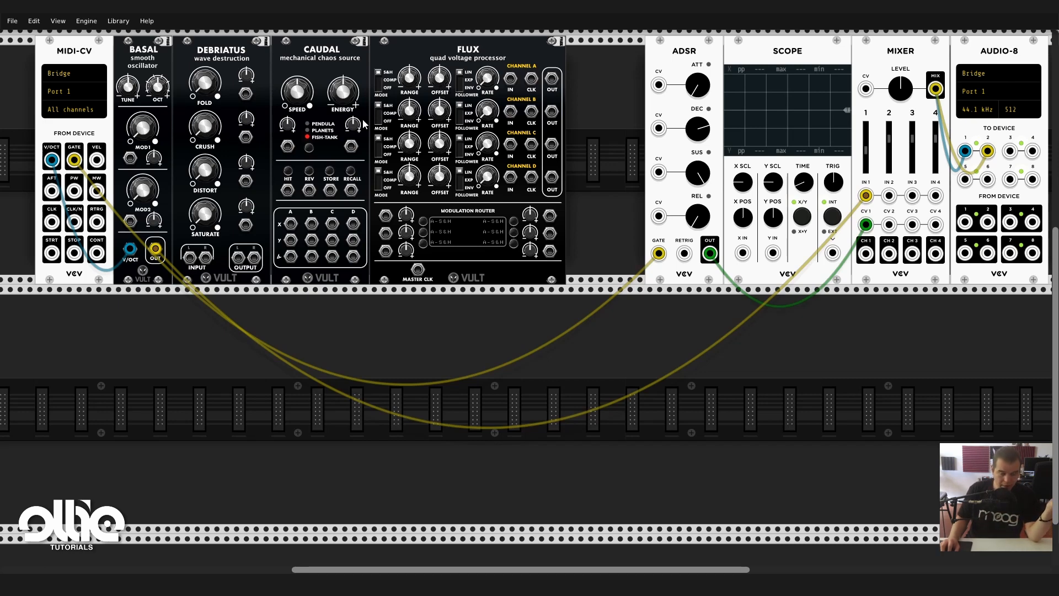
click(379, 90)
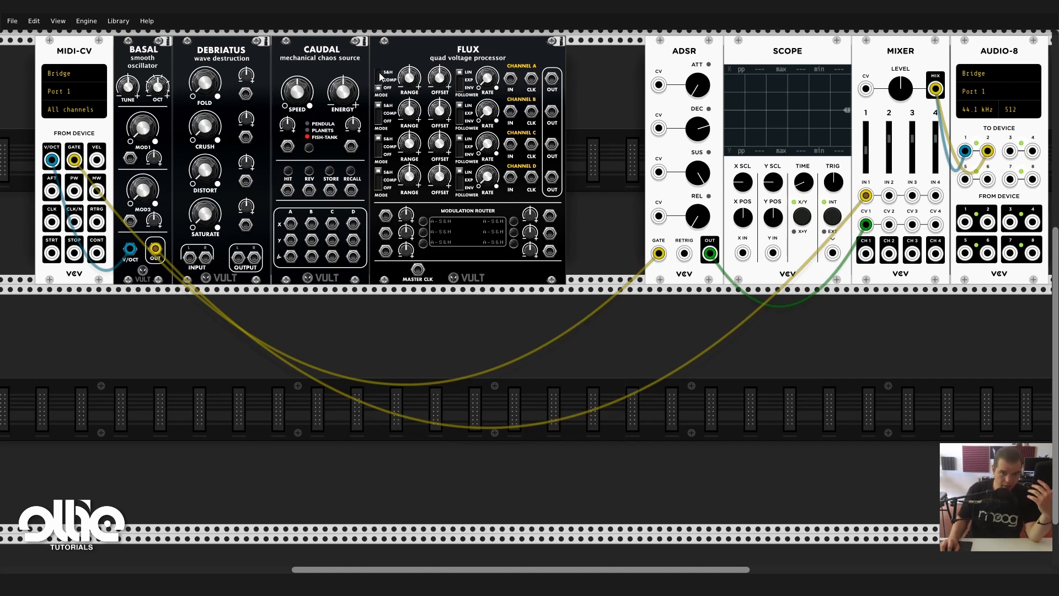
click(379, 77)
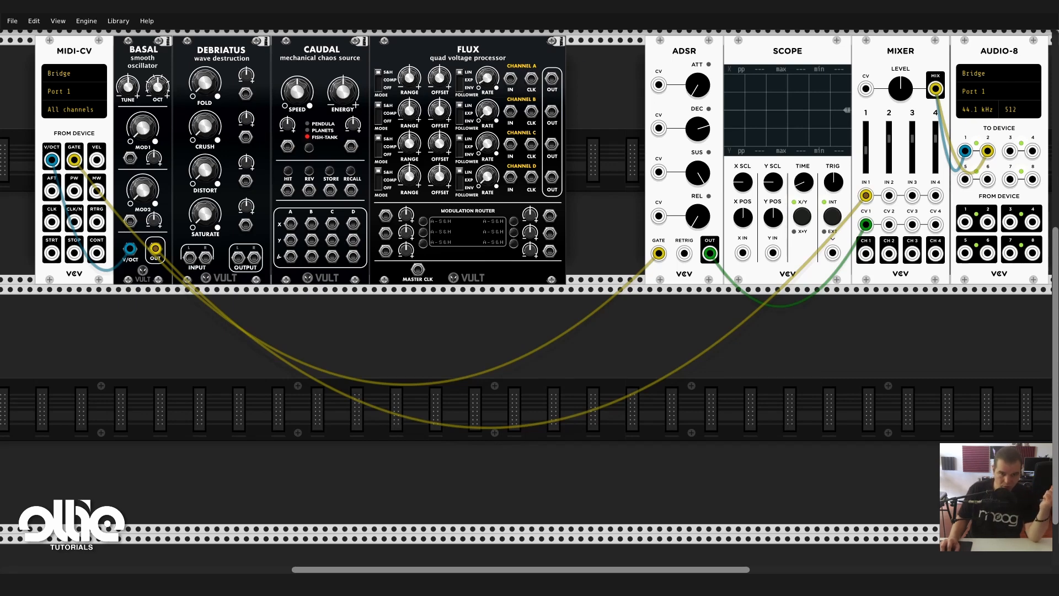
click(460, 88)
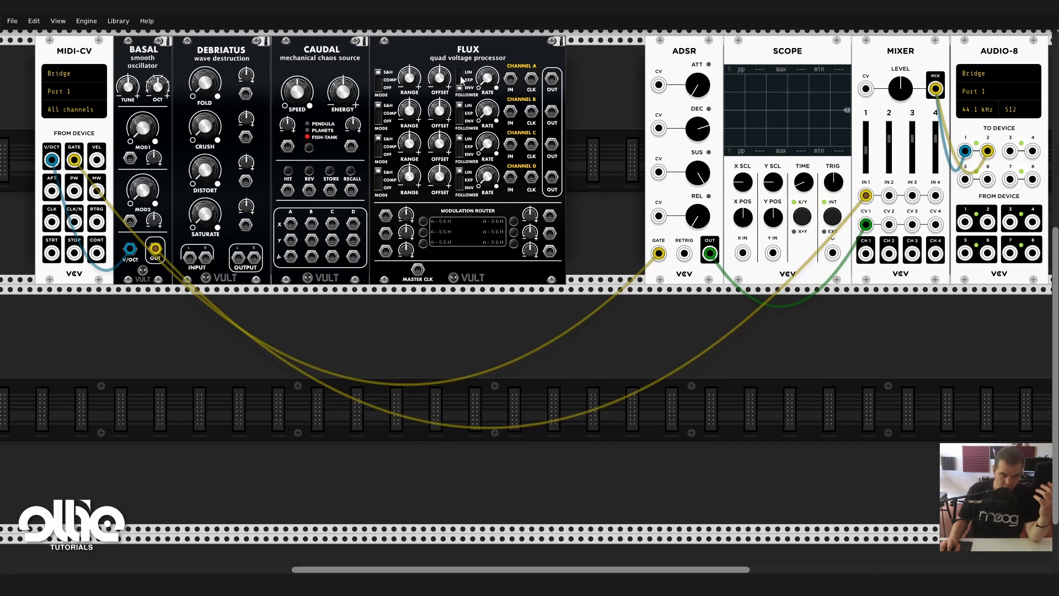
click(461, 80)
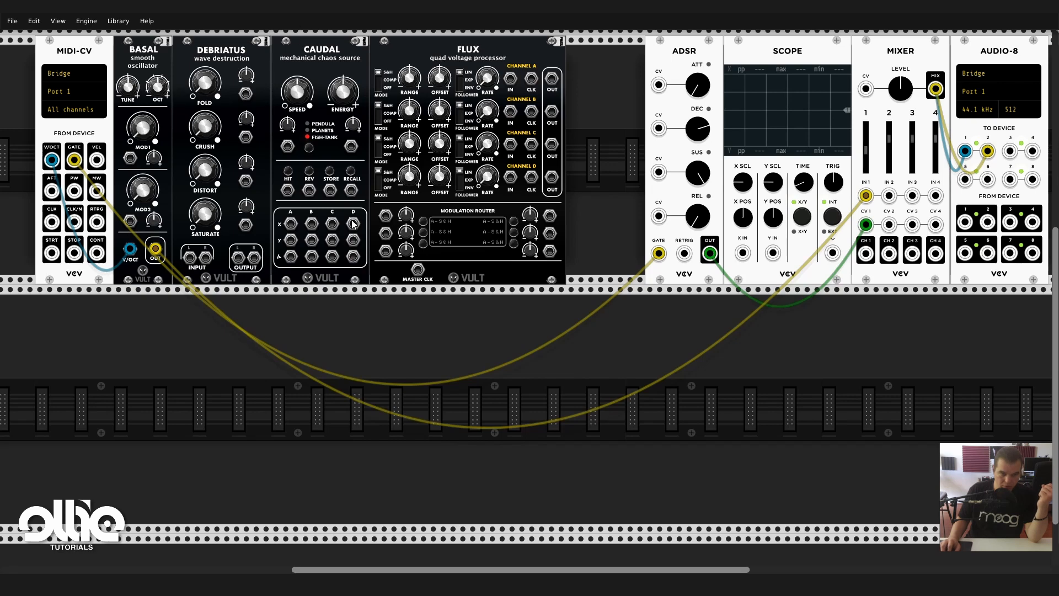
Patch CAUDAL's column A X output into FLUX's channel A input and FLUX's channel A output into the scope's X input
mouse_move(290, 223)
mouse_down()
mouse_move(552, 218)
mouse_move(510, 78)
mouse_move(558, 146)
mouse_move(731, 258)
mouse_move(742, 252)
mouse_up()
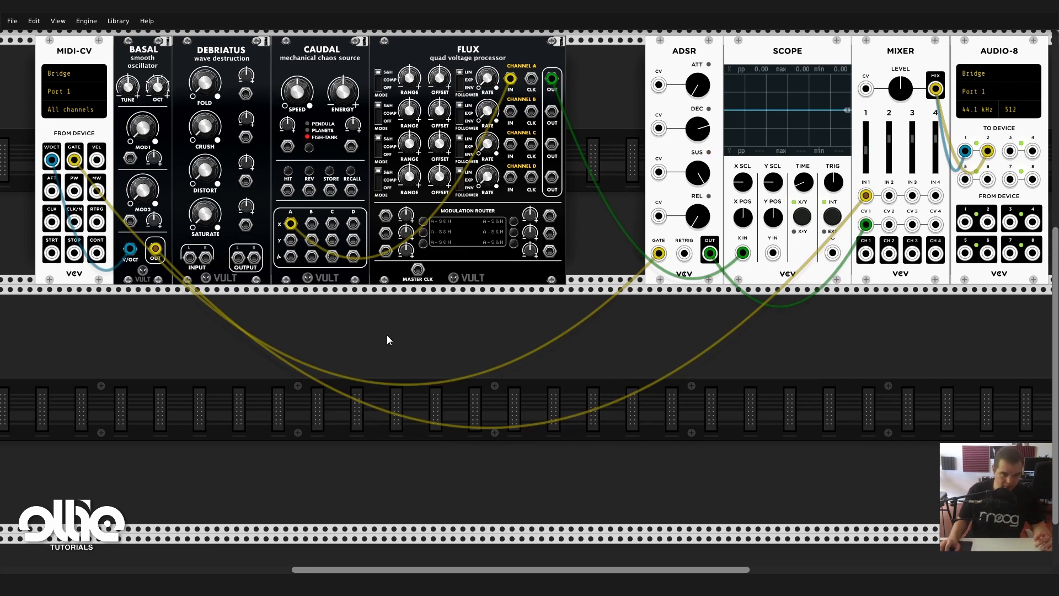
Add an LFO-1 module below FLUX and patch its SQR output into FLUX's channel A CLK input
right_click(404, 354)
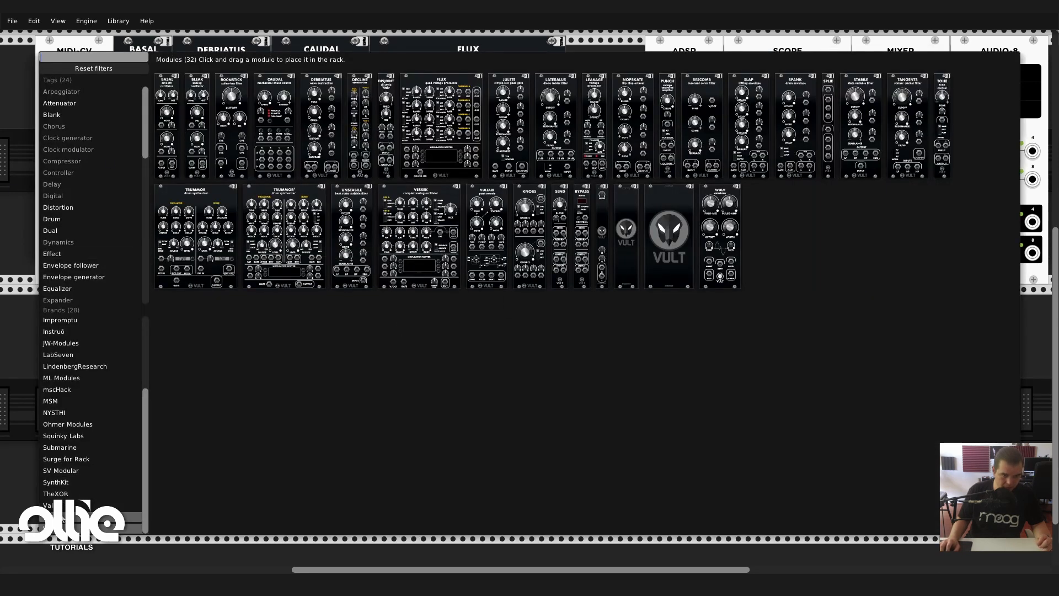
click(77, 517)
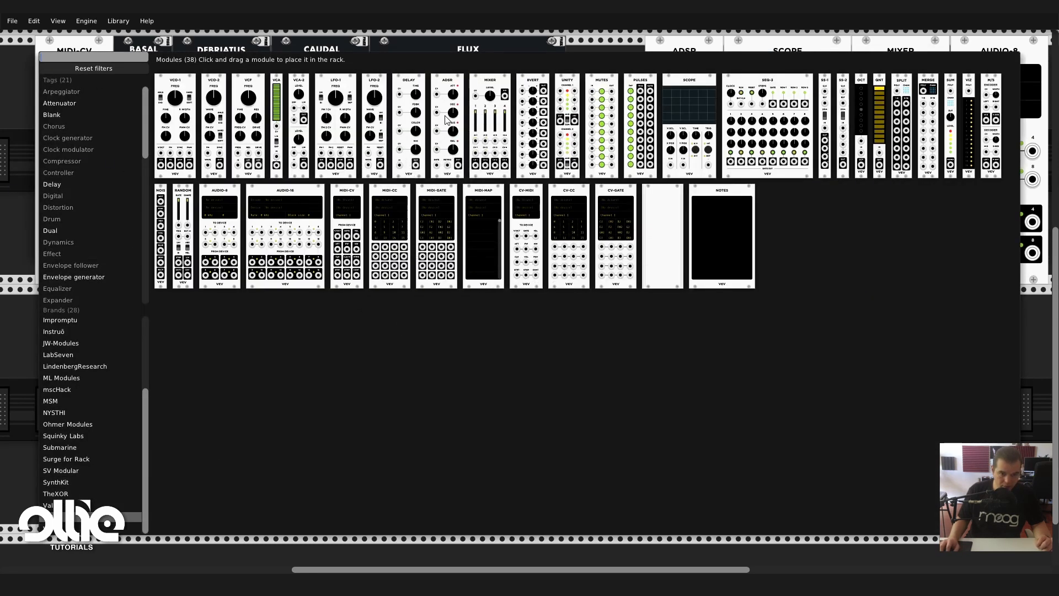
drag(333, 100, 462, 320)
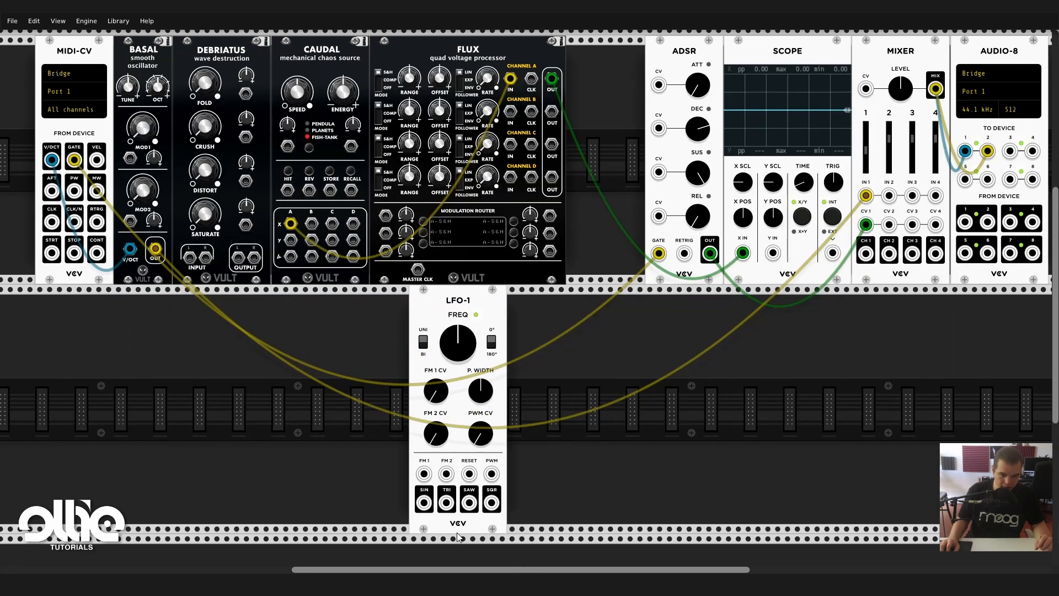
mouse_move(490, 501)
mouse_down()
mouse_move(500, 524)
mouse_move(567, 151)
mouse_move(531, 136)
mouse_up()
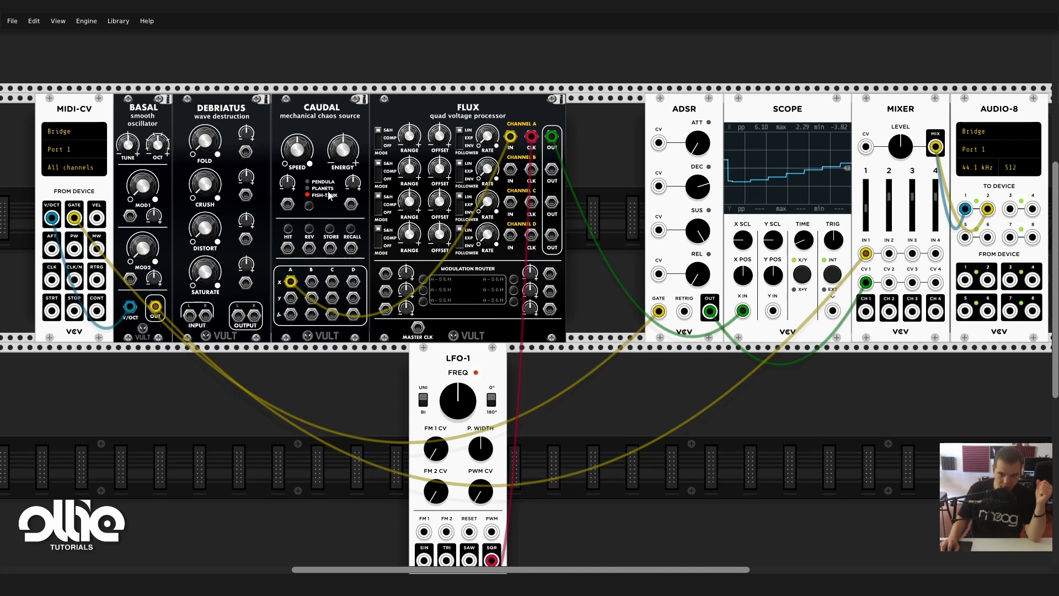
Slow down LFO-1's FREQ to hear its effect on the sampled signal and reset the knob to its default
scroll(443, 409, down, 1)
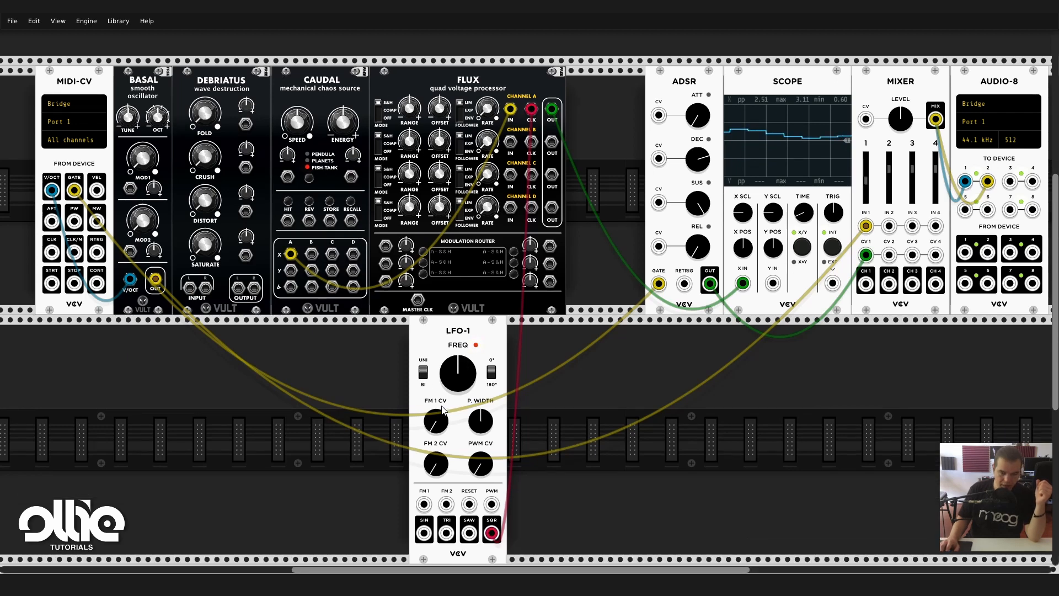
scroll(497, 435, up, 1)
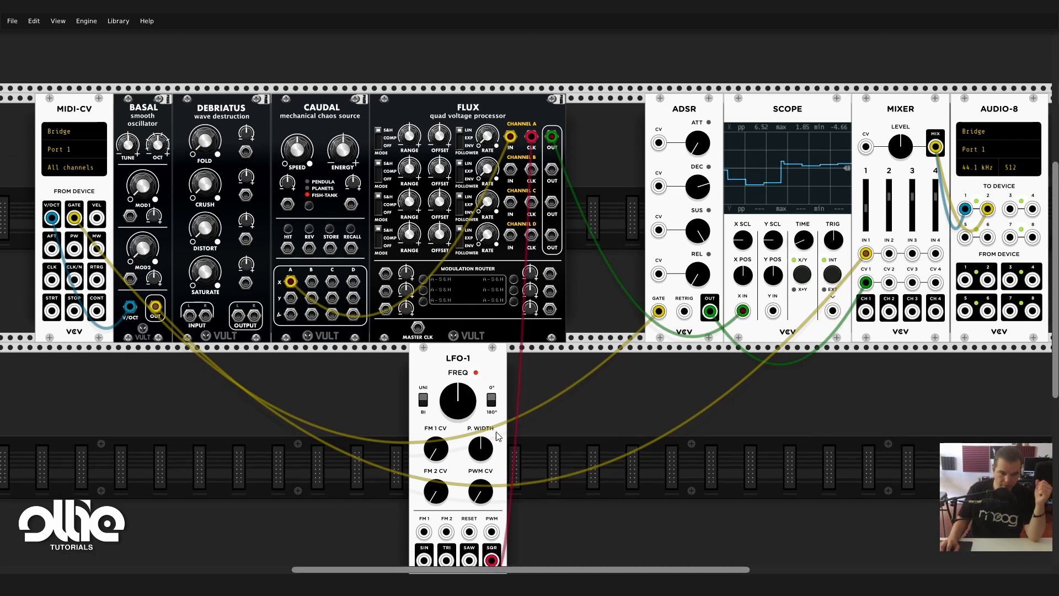
mouse_move(457, 399)
mouse_down()
mouse_move(458, 378)
mouse_move(457, 413)
mouse_up()
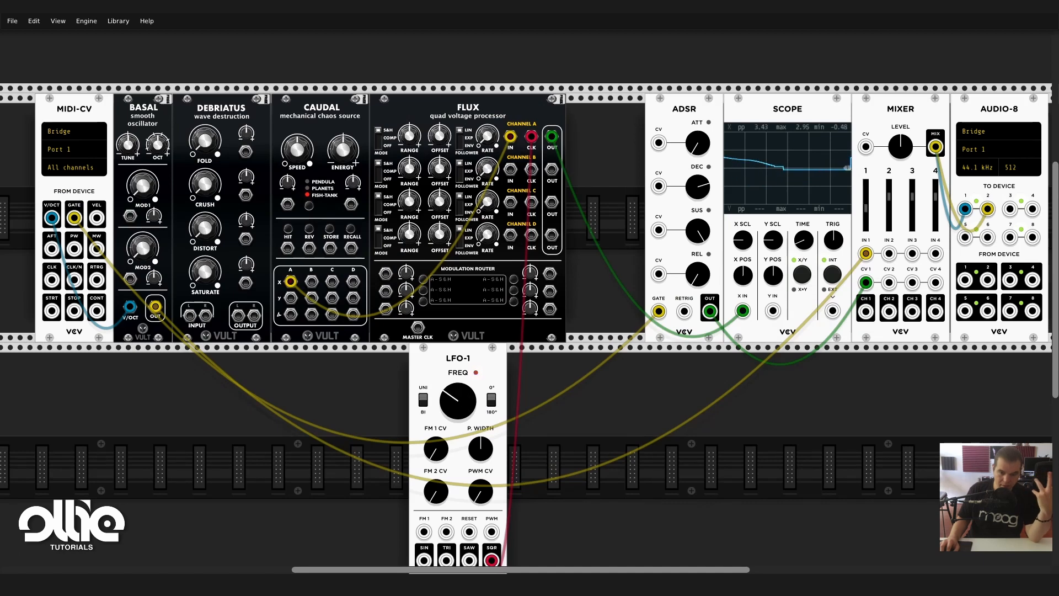
double_click(469, 410)
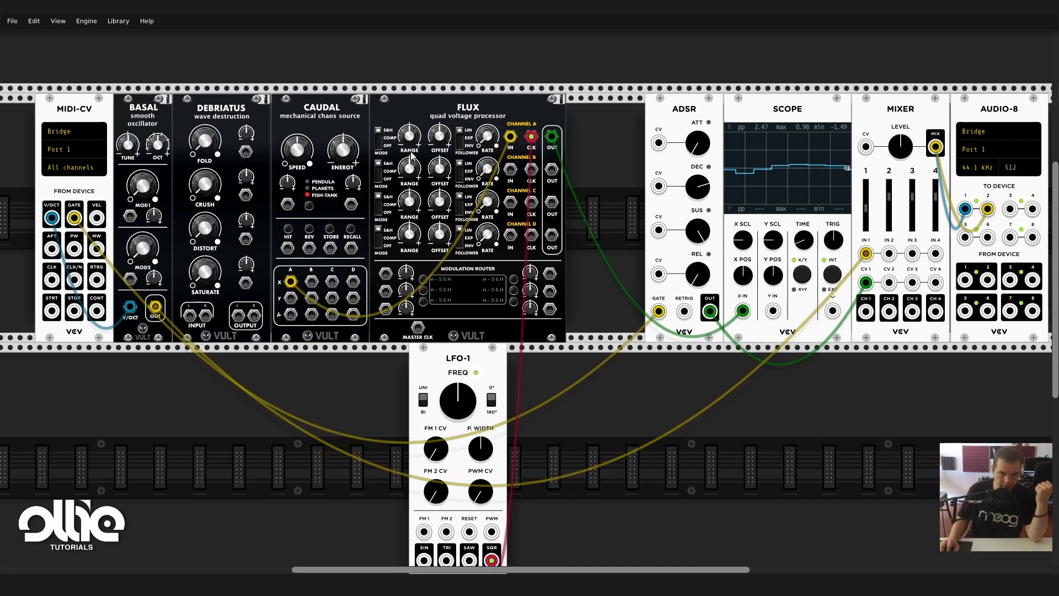
Try COMP mode and the FOLLOWER and RATE settings on FLUX's channel A, and adjust the scope's TIME knob
click(378, 139)
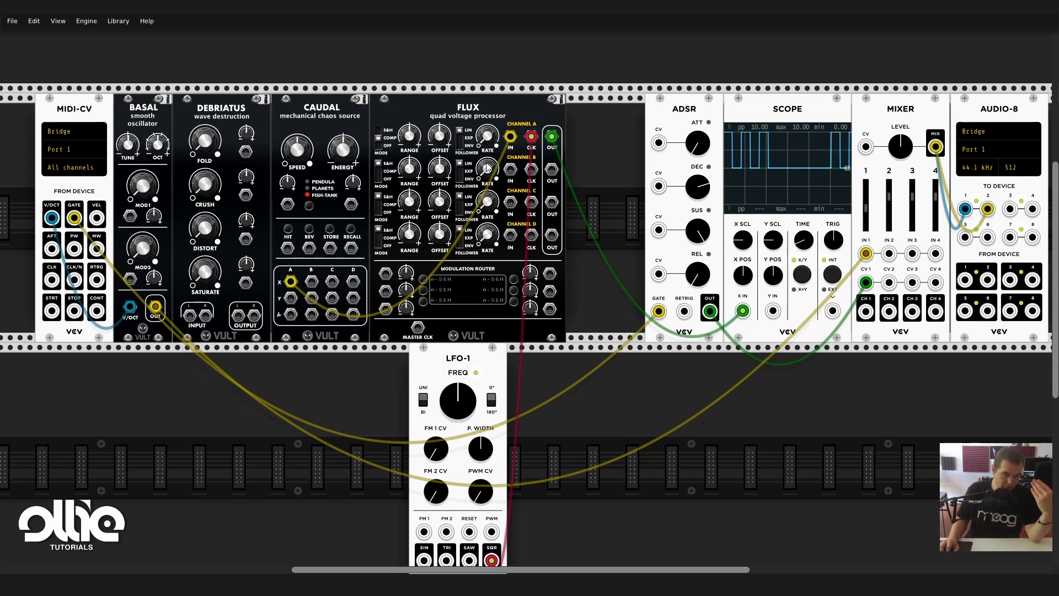
drag(481, 144, 481, 145)
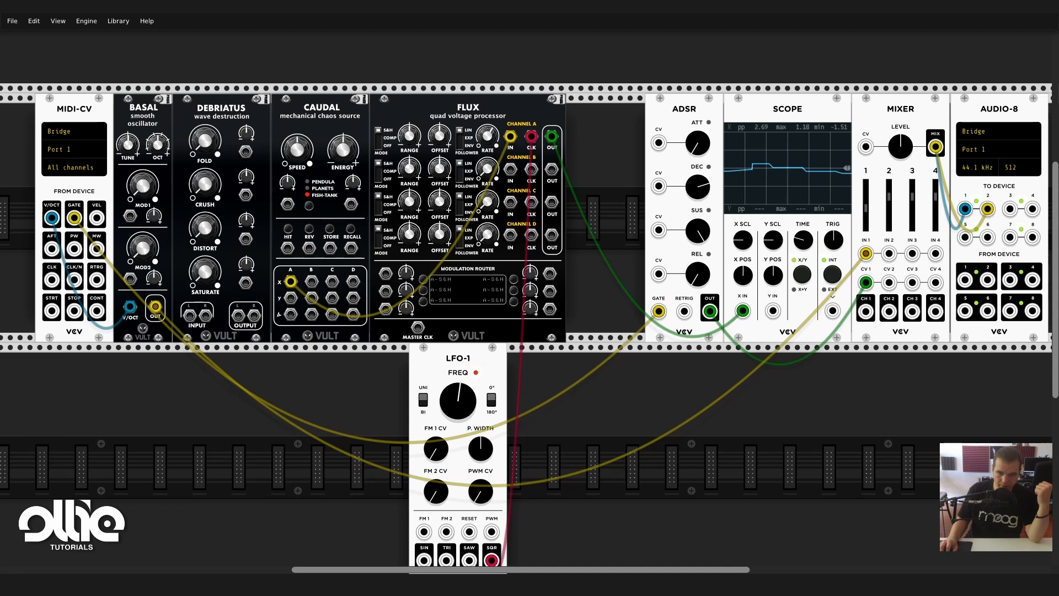
right_click(458, 140)
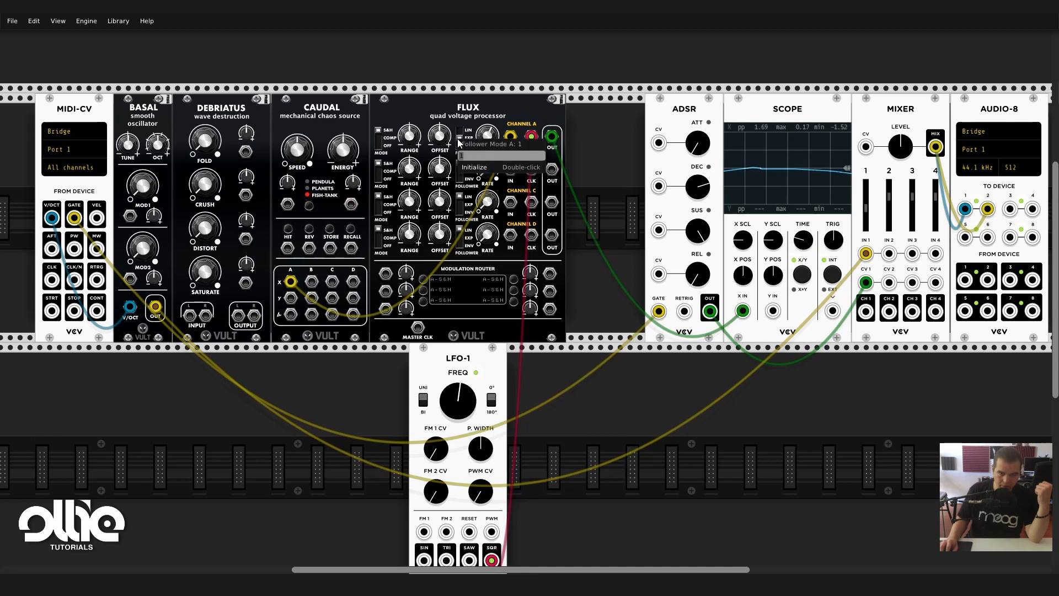
click(473, 130)
drag(489, 134, 489, 146)
drag(805, 241, 805, 254)
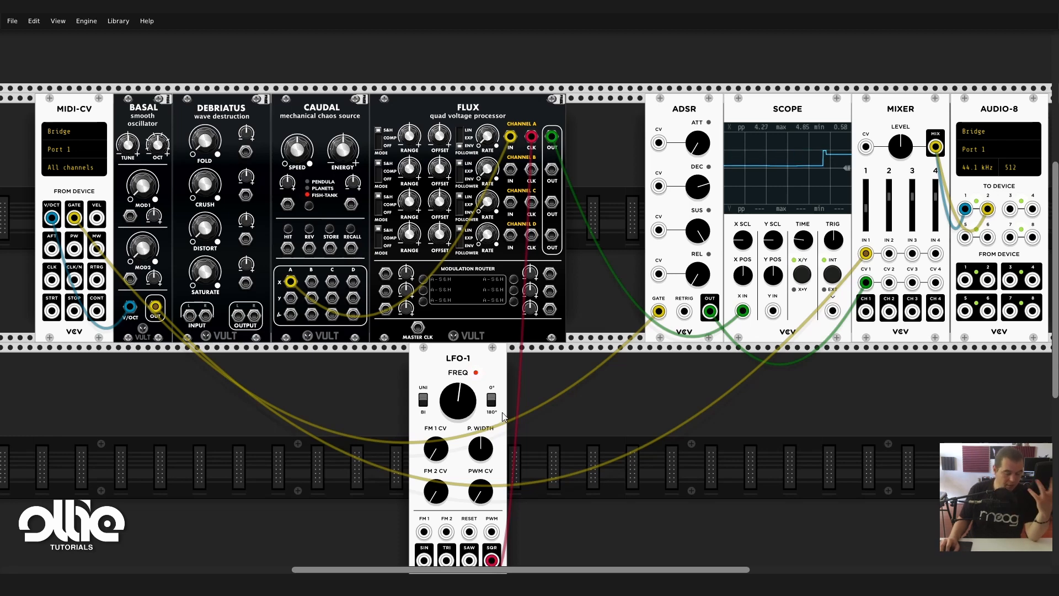
Disconnect the cables from FLUX's channel A and delete the LFO-1 module
drag(531, 136, 539, 144)
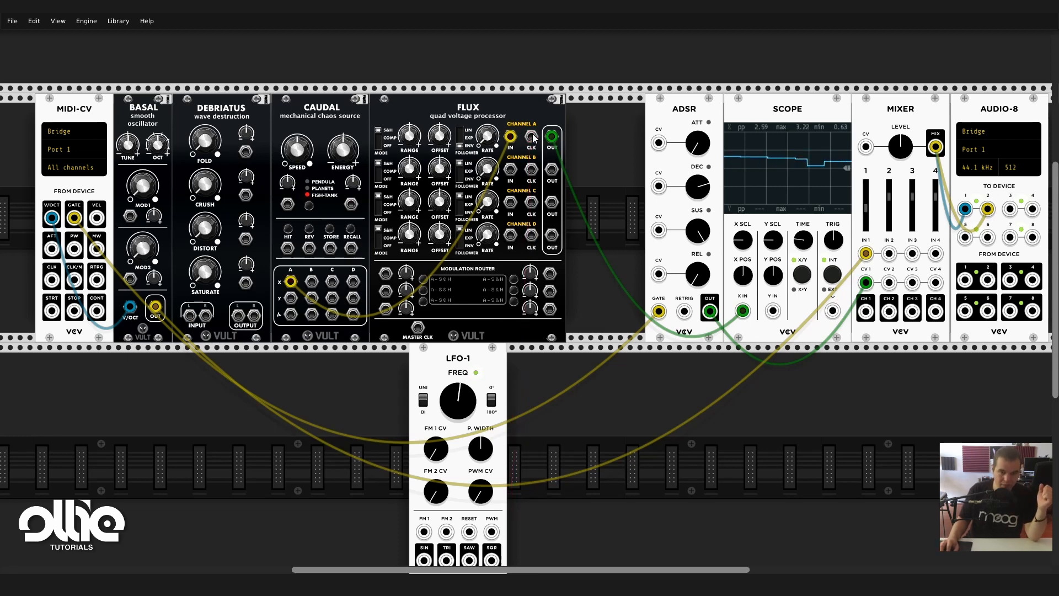
right_click(472, 360)
click(517, 465)
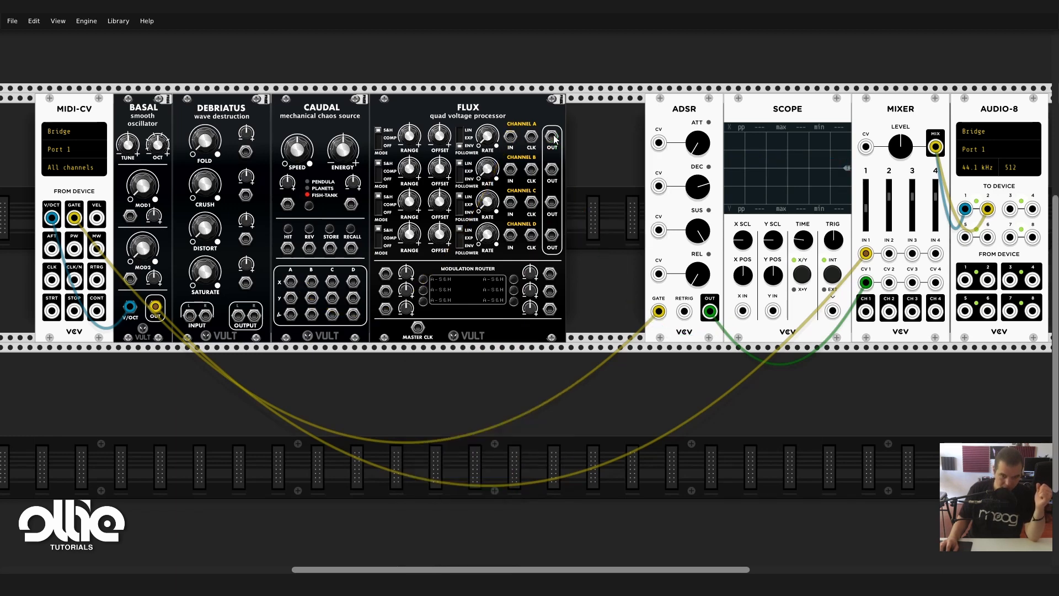
Place the Vult JULSTE simple low pass gate below FLUX to look over its controls, and delete it again
right_click(789, 407)
click(82, 528)
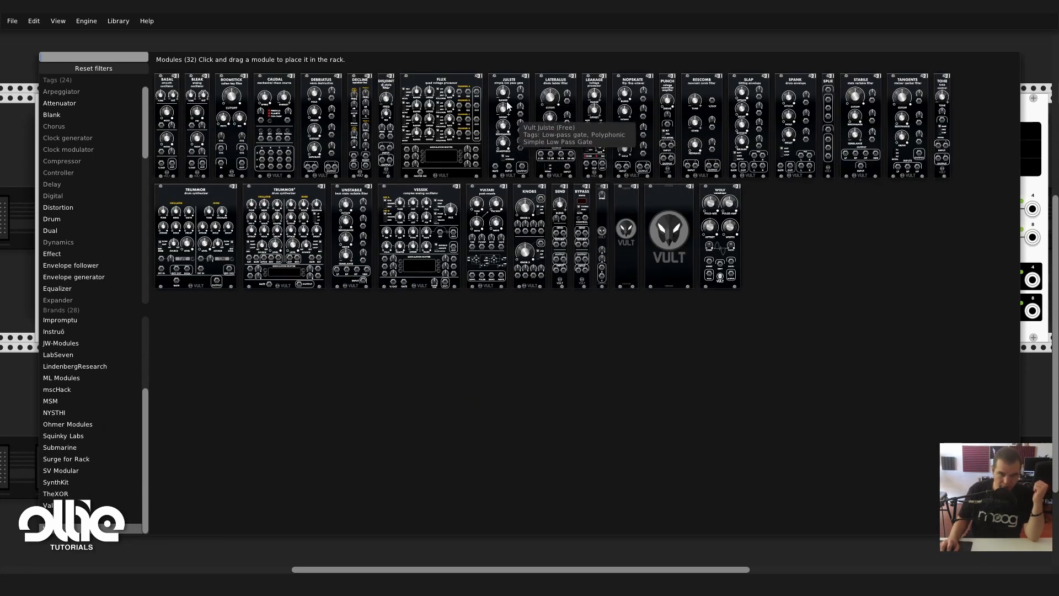
drag(524, 137, 564, 361)
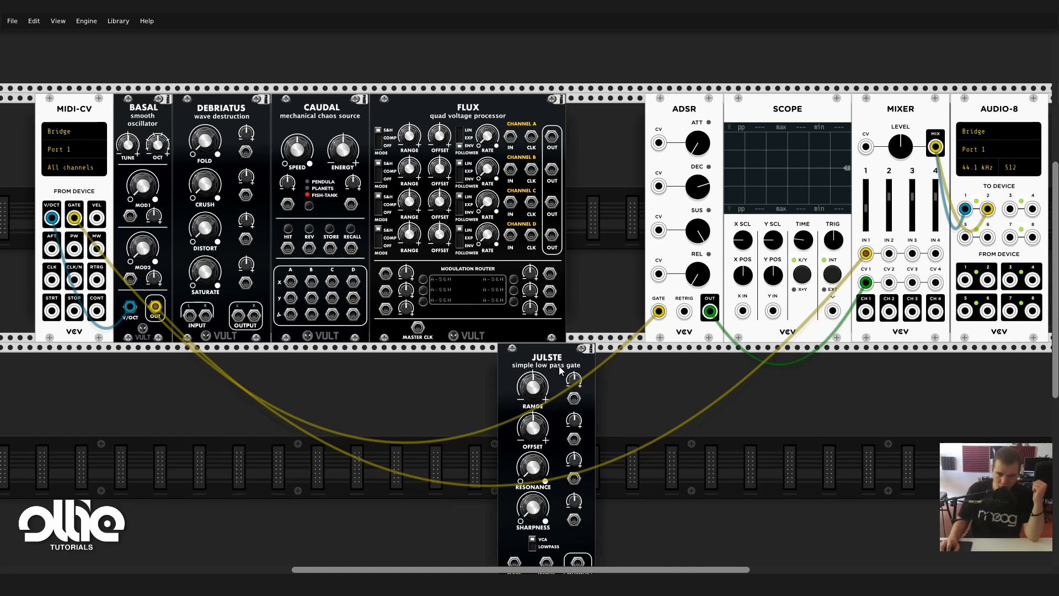
scroll(558, 366, down, 2)
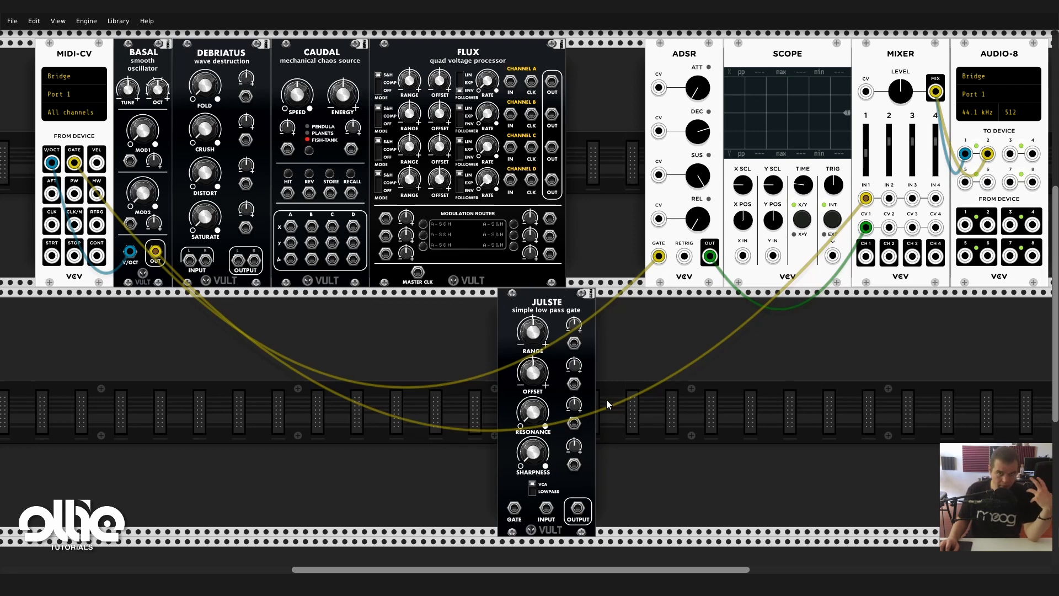
scroll(578, 438, up, 1)
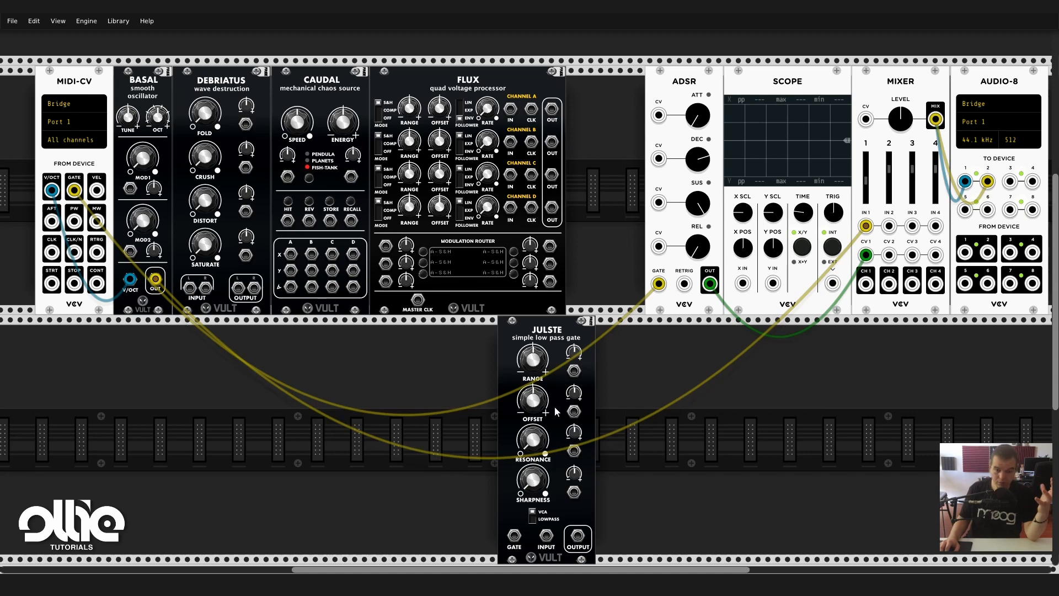
scroll(525, 403, down, 1)
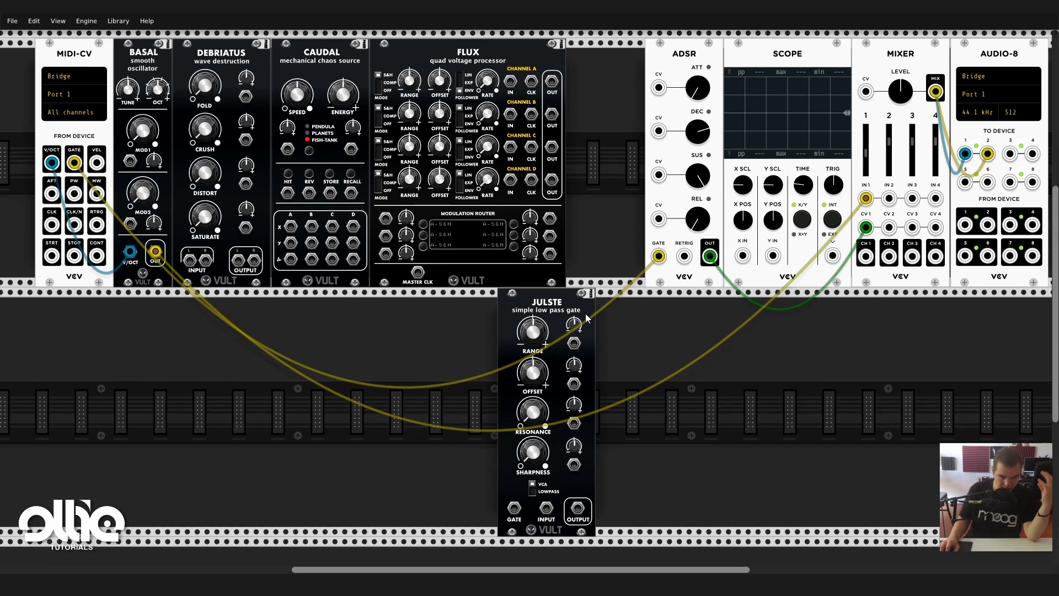
right_click(566, 302)
click(606, 402)
Add the Vult RESCOMB resonant comb filter and place it in the second row directly below MIDI-CV
right_click(520, 389)
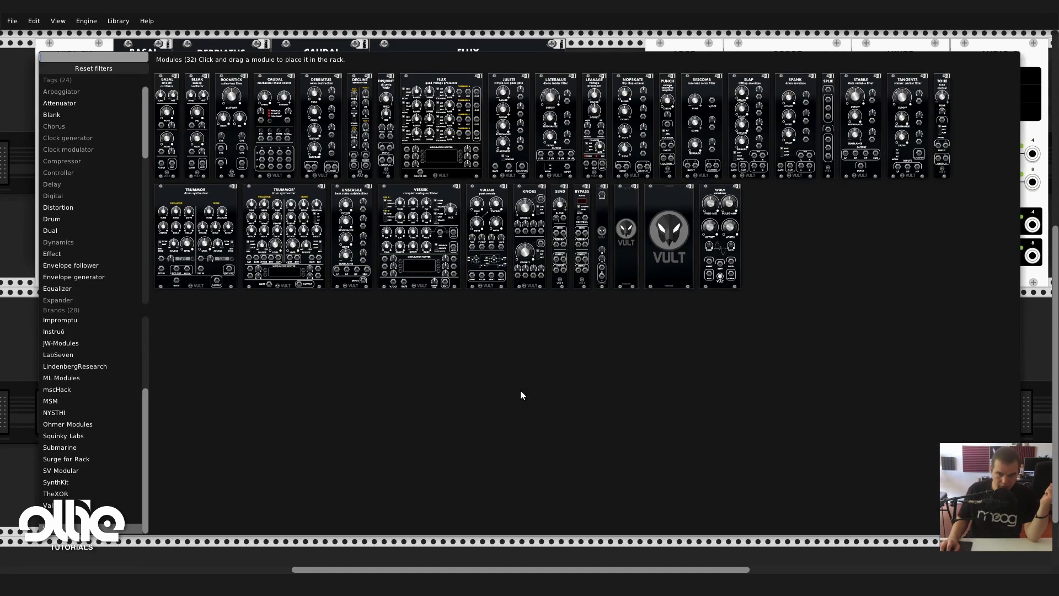
drag(703, 127, 418, 315)
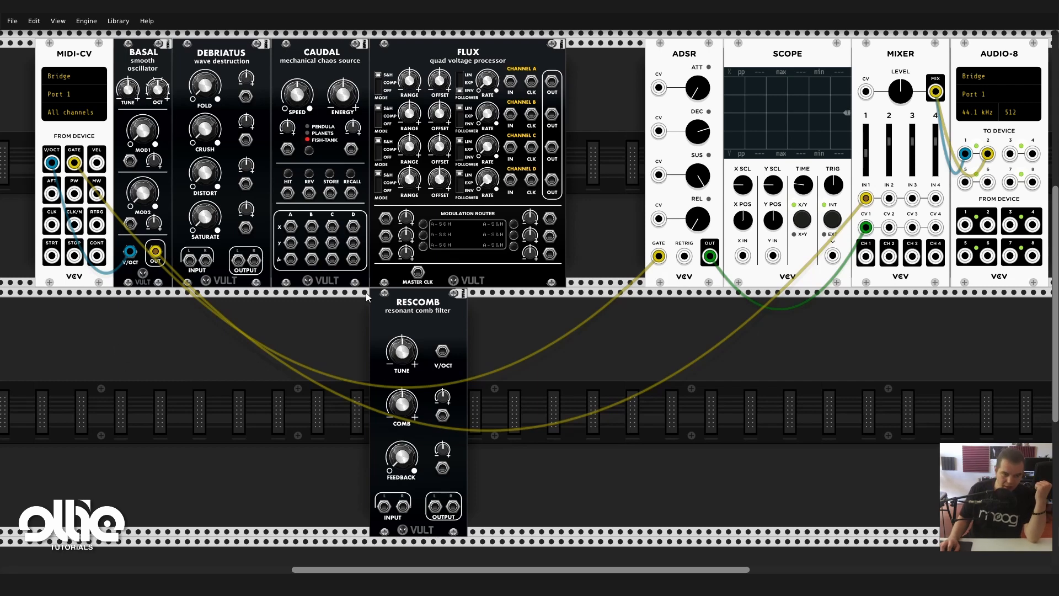
drag(427, 316, 91, 299)
Add the Vult STABILE state variable filter directly beside RESCOMB
right_click(669, 389)
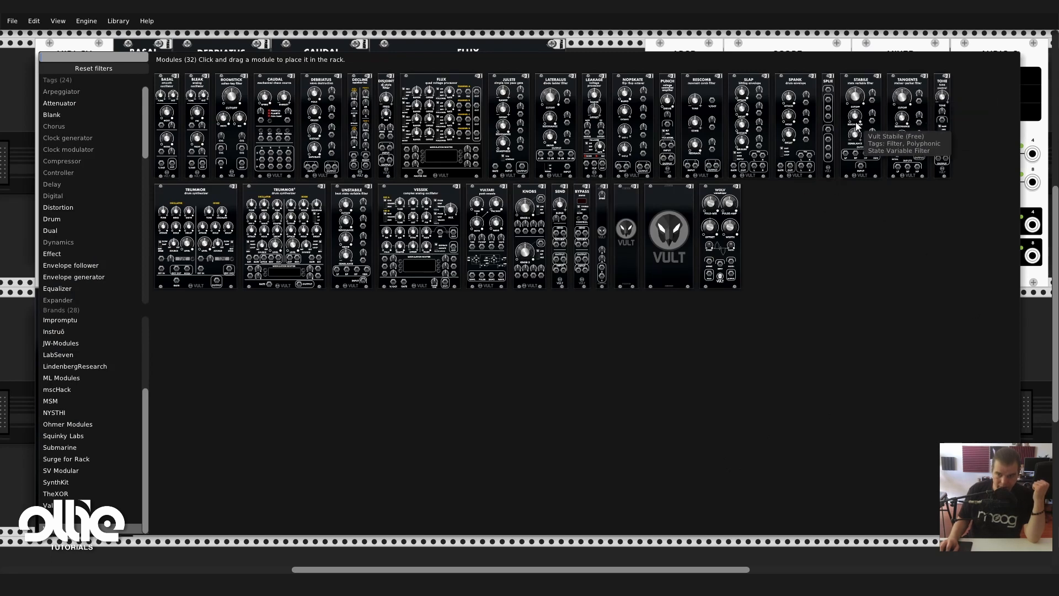
drag(859, 113, 177, 377)
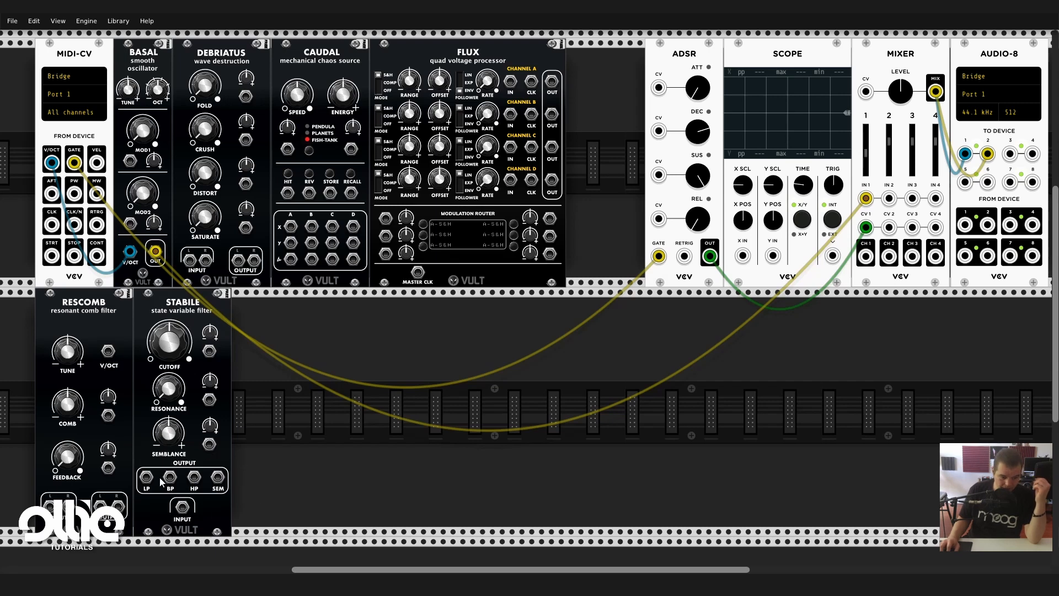
drag(228, 509, 218, 480)
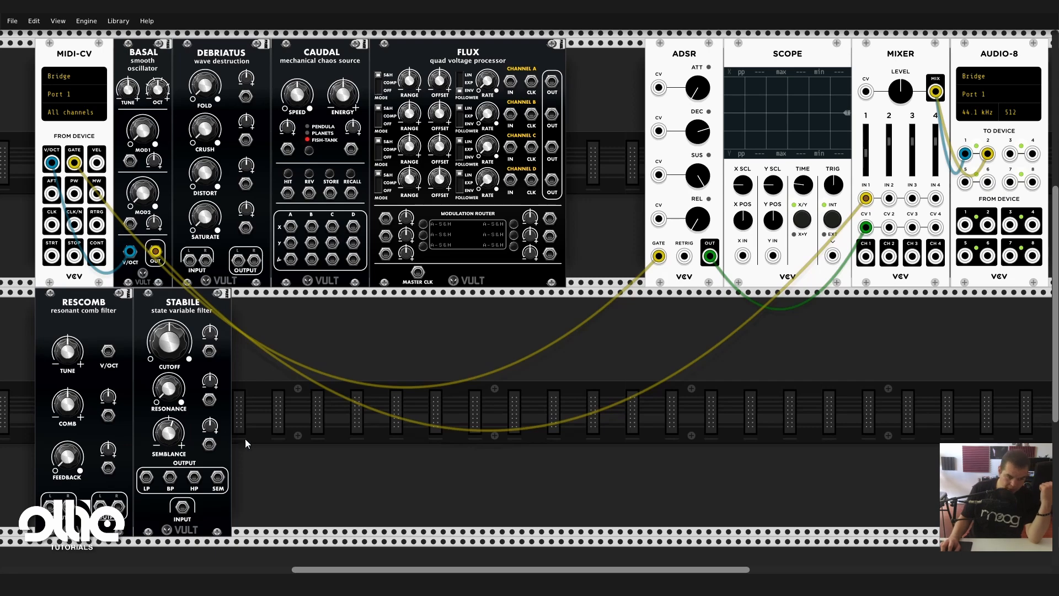
Add the Vult TANGENTS steiner-parker filter and position it directly beside STABILE
right_click(376, 344)
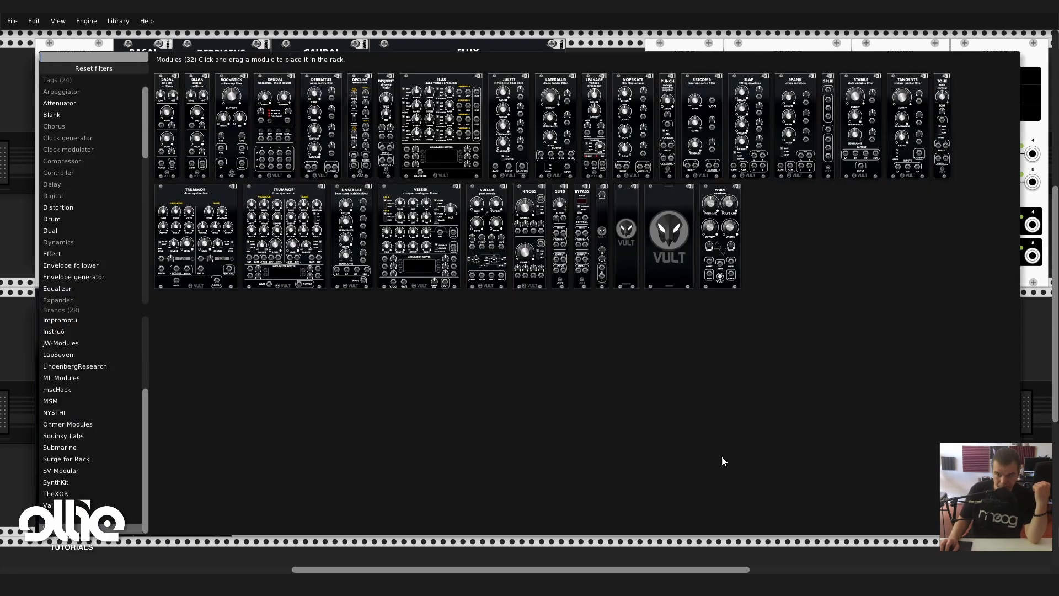
drag(904, 157, 253, 370)
drag(290, 332, 428, 333)
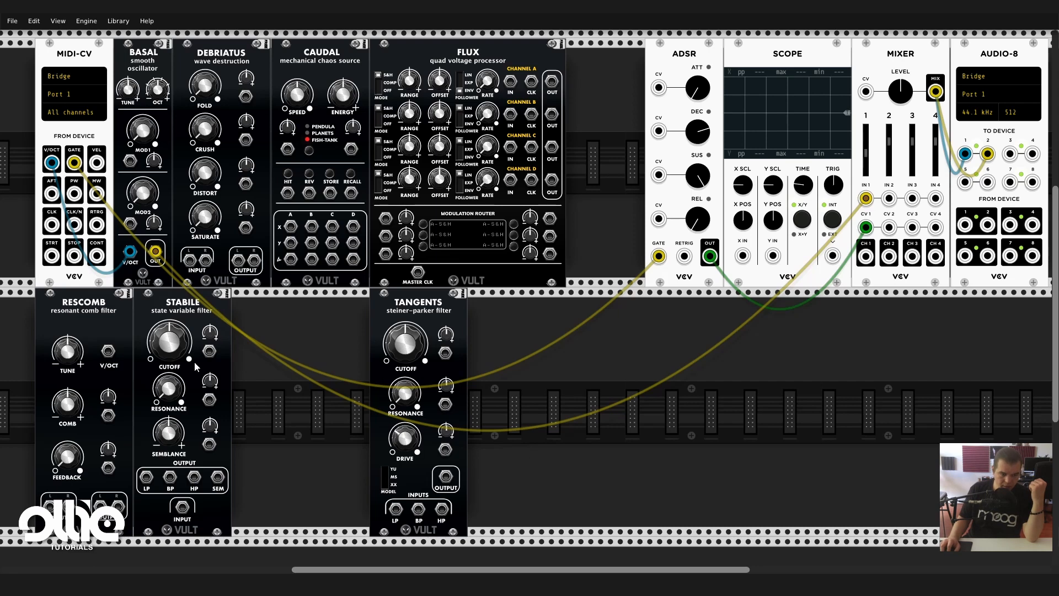
drag(419, 315, 253, 316)
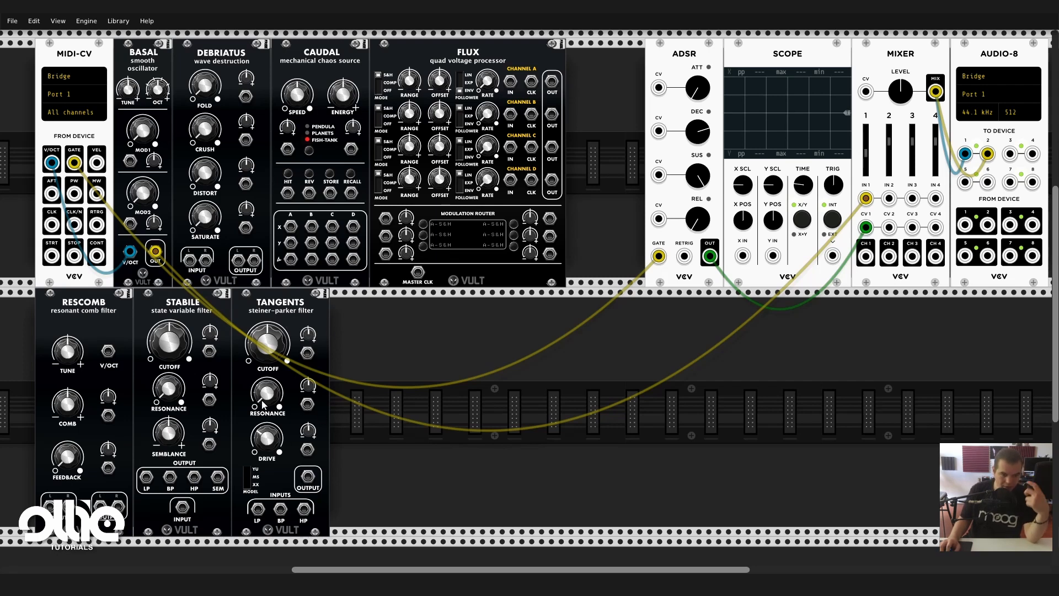
Add the Vult VESSEK complex analog oscillator and move it directly beside TANGENTS
right_click(442, 348)
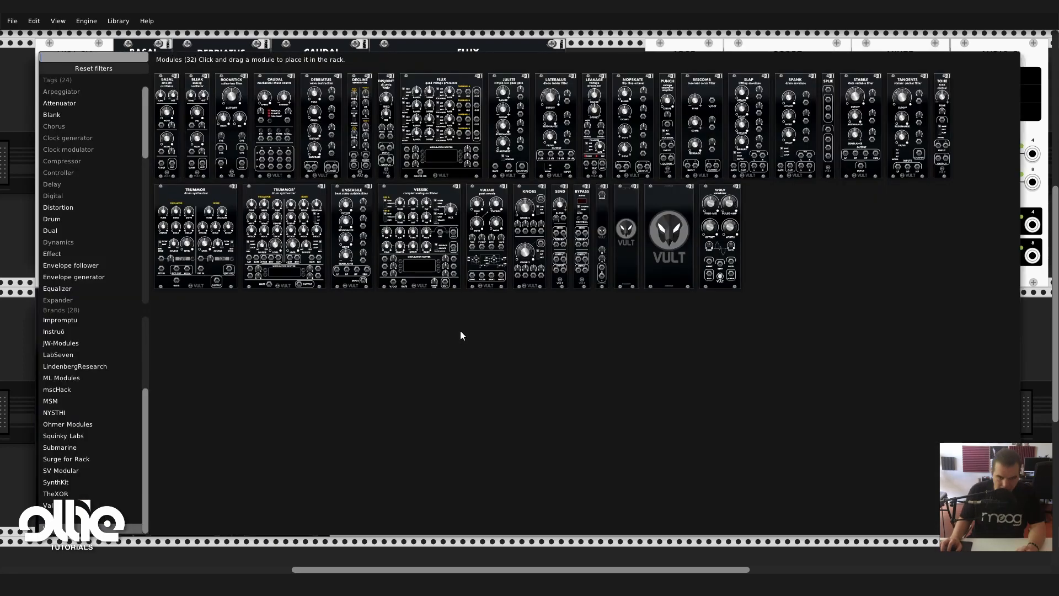
drag(400, 197, 472, 344)
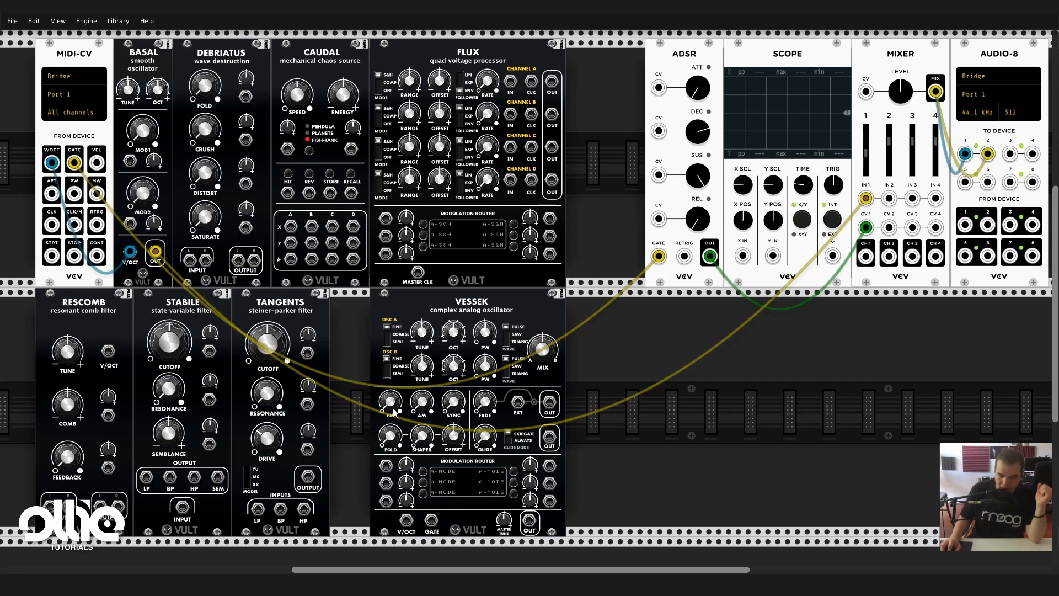
drag(394, 411, 454, 398)
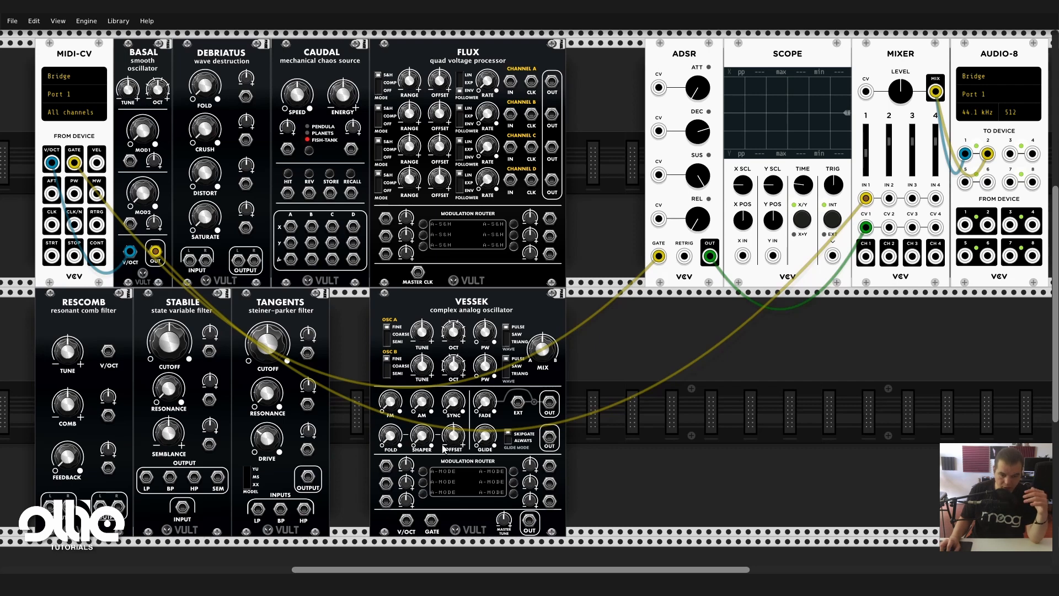
drag(549, 405, 550, 438)
click(551, 409)
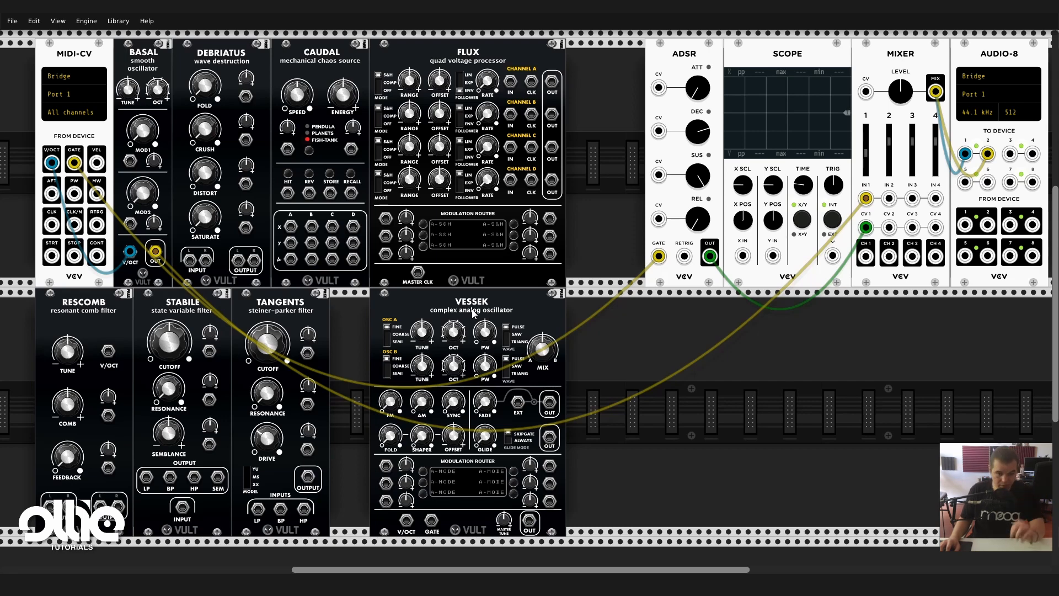
drag(472, 313, 379, 297)
Add the Vult WOLV waveshaper after VESSEK in the second row and shift it further along the row
right_click(607, 333)
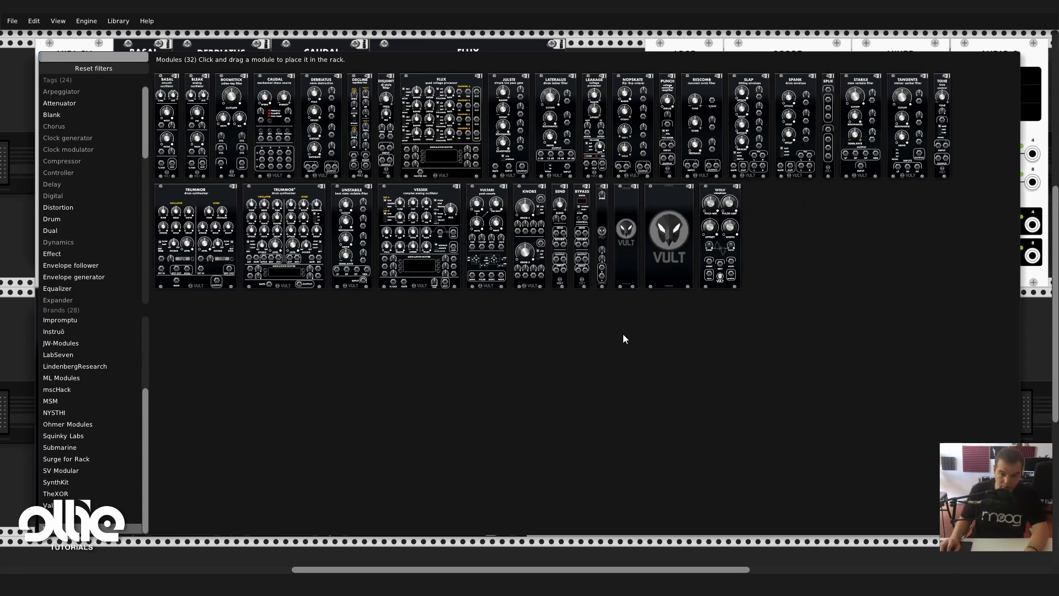
drag(717, 203, 642, 303)
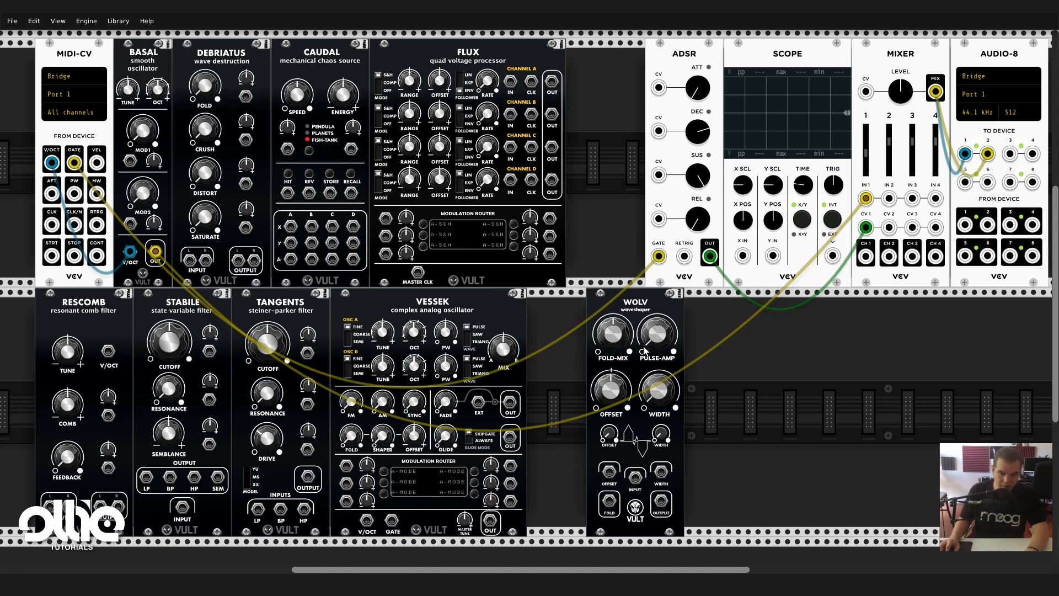
drag(612, 334, 612, 334)
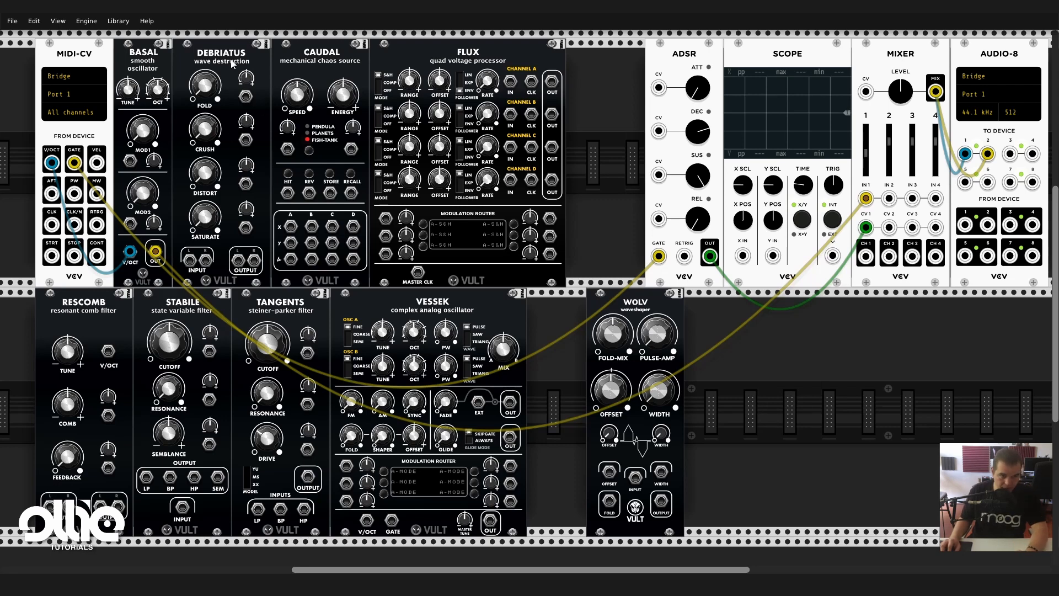
drag(643, 303, 702, 304)
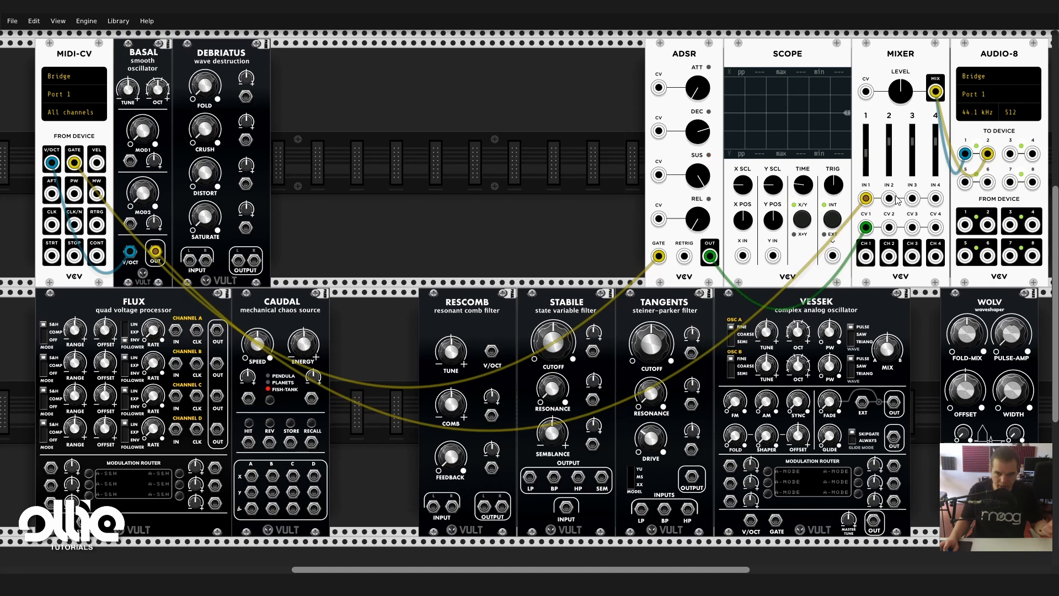
Patch the MIXER's CH 1 output to the SCOPE's X IN and adjust the X scale
drag(867, 256, 740, 257)
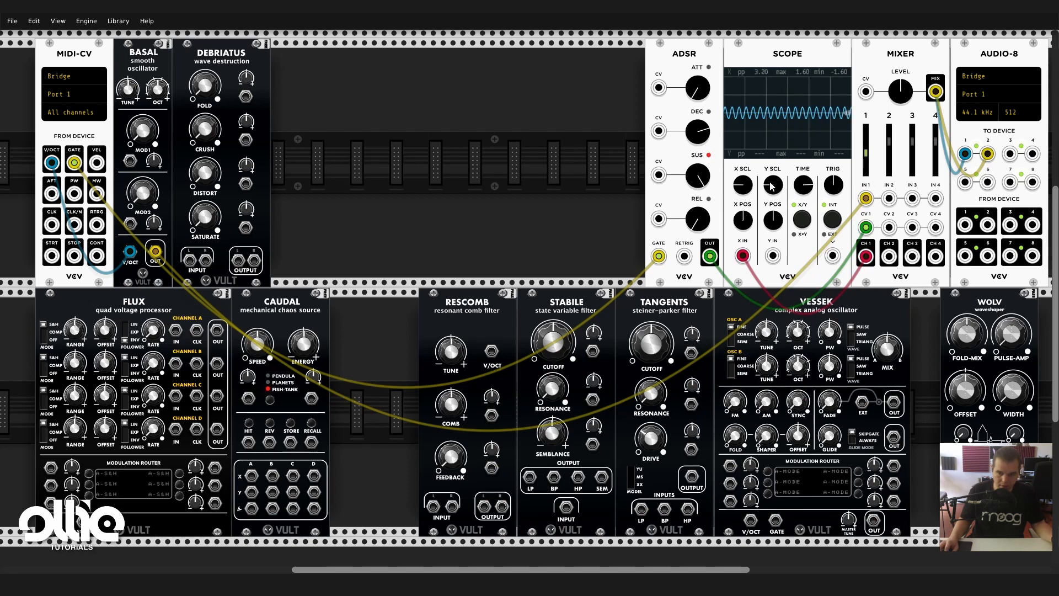
drag(743, 188, 743, 177)
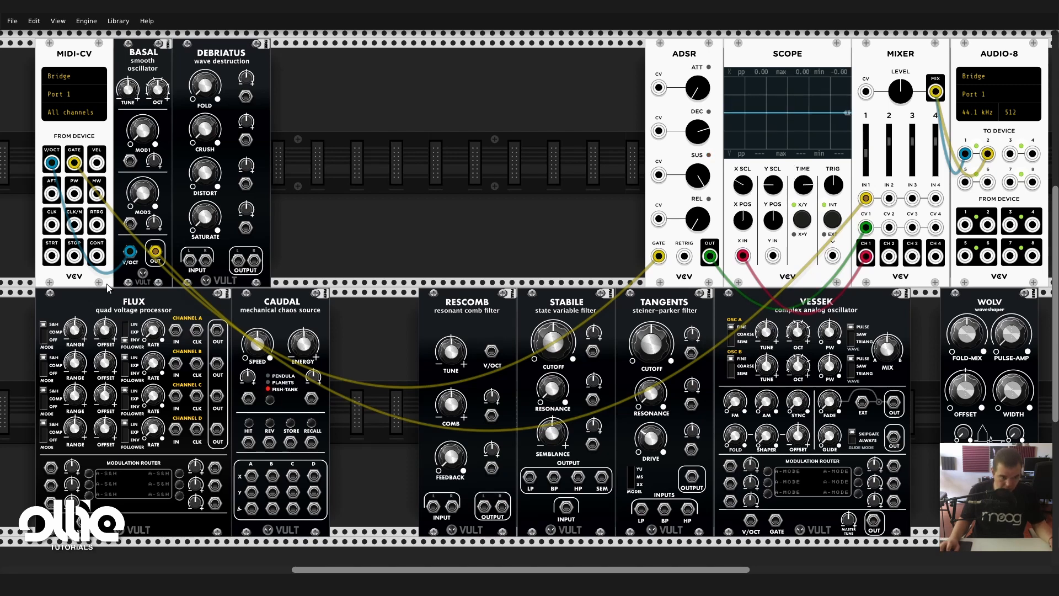
Reroute BASAL's output through DEBRIATUS into MIXER IN 1 and move DEBRIATUS away from BASAL along the first row
mouse_move(866, 198)
mouse_down()
mouse_move(157, 138)
mouse_move(160, 113)
mouse_move(151, 176)
mouse_move(180, 308)
mouse_move(198, 246)
mouse_move(215, 60)
mouse_move(190, 262)
mouse_move(245, 273)
mouse_move(914, 210)
mouse_move(865, 198)
mouse_up()
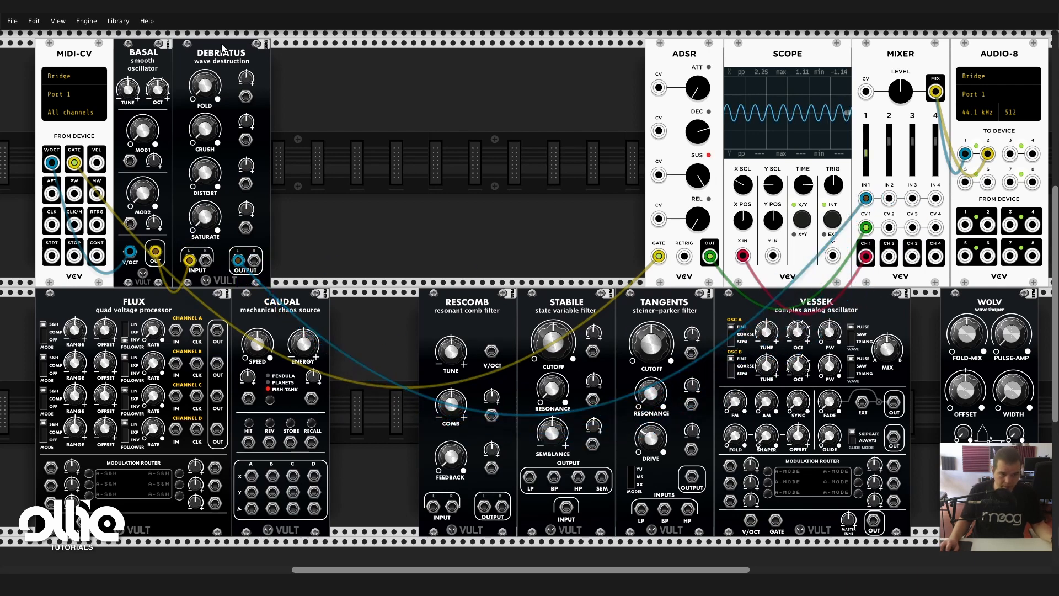
drag(202, 142, 386, 156)
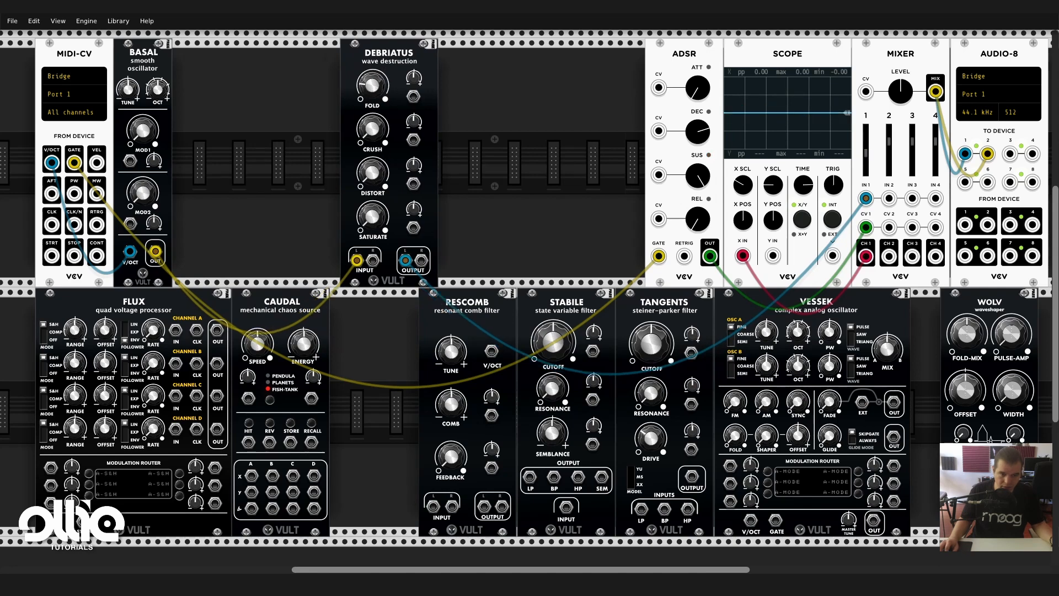
drag(371, 89, 368, 115)
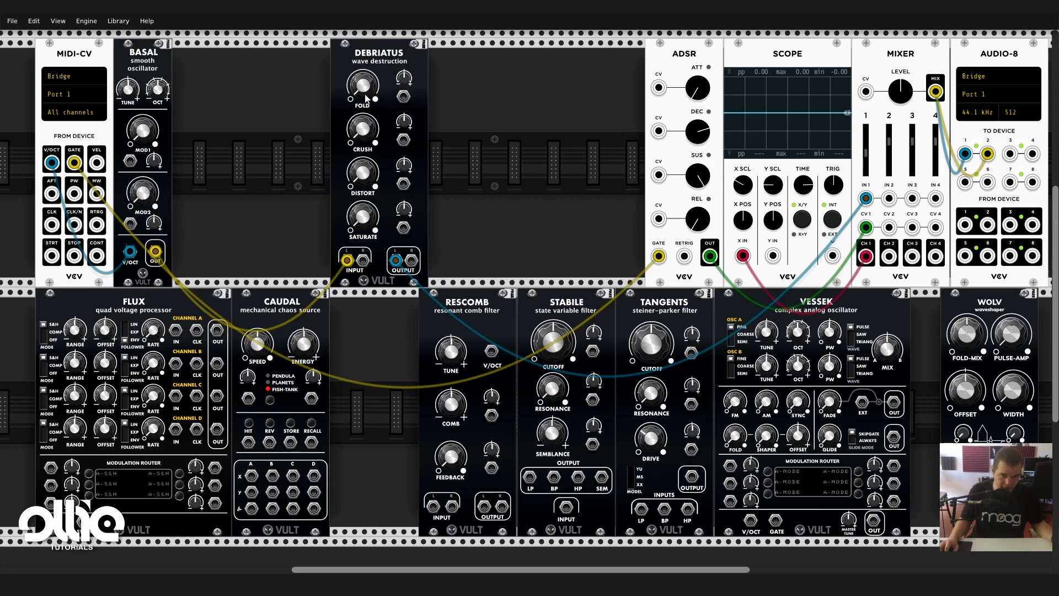
Adjust the FOLD, CRUSH and DISTORT amounts on DEBRIATUS to hear and see their effect on the waveform
drag(363, 85, 363, 54)
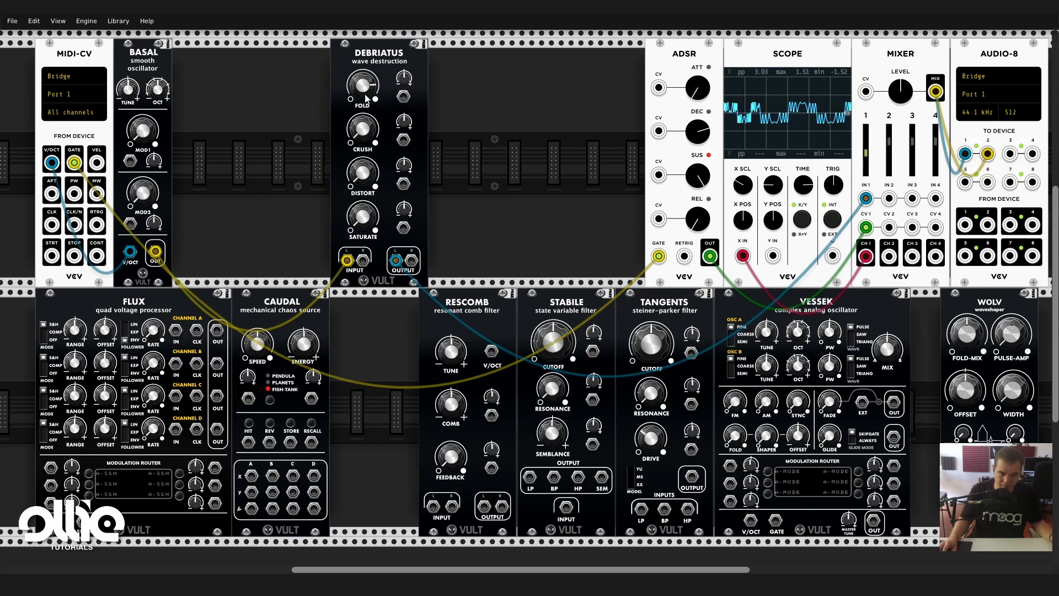
drag(366, 99, 366, 92)
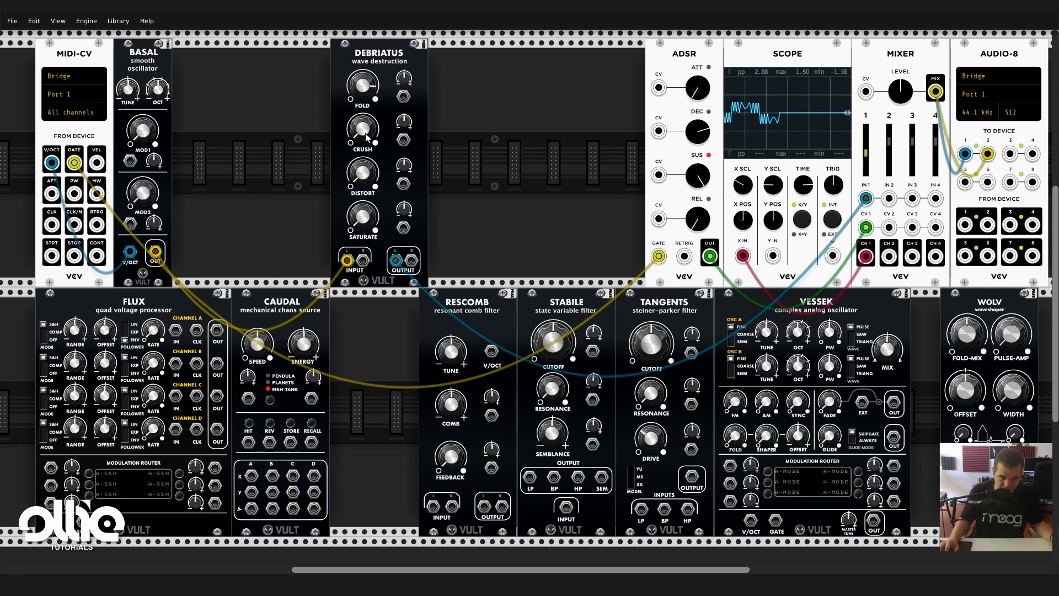
drag(362, 129, 363, 95)
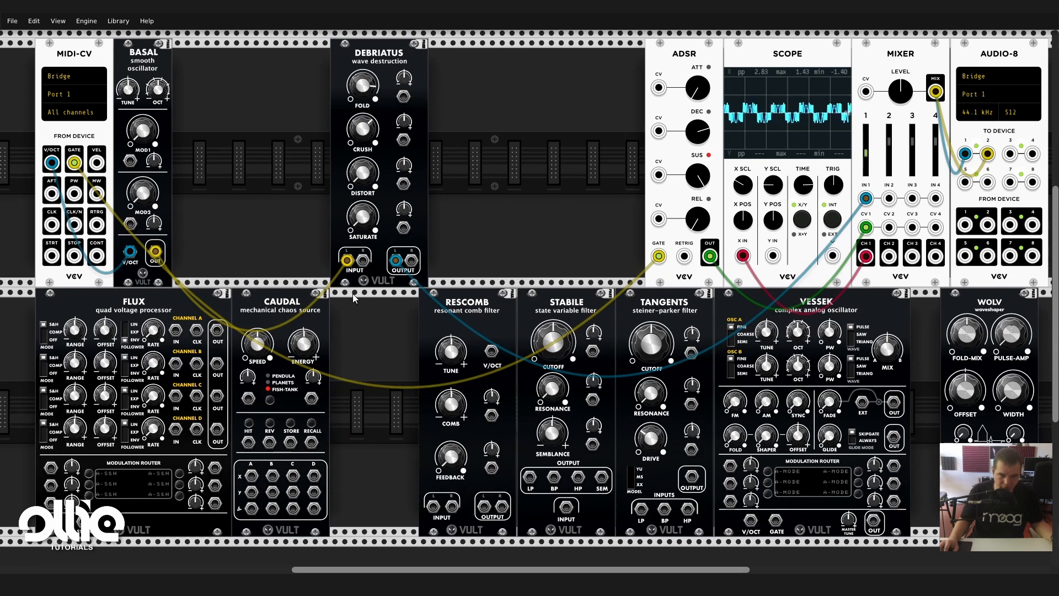
drag(357, 172, 357, 91)
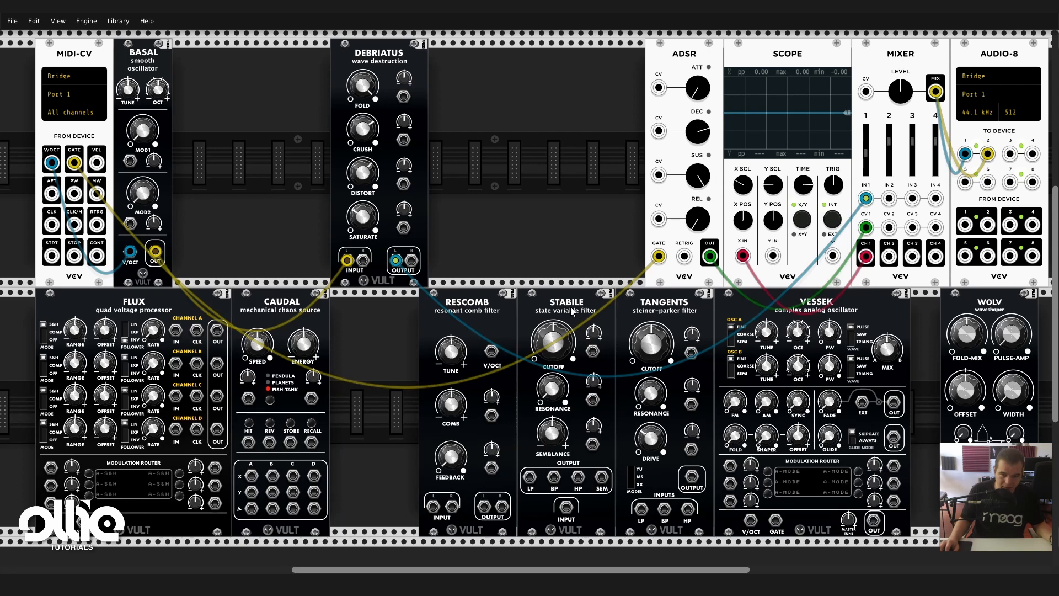
Move STABILE beside DEBRIATUS, feed it from the DEBRIATUS output, and patch its BP output to MIXER IN 1
drag(571, 310, 480, 62)
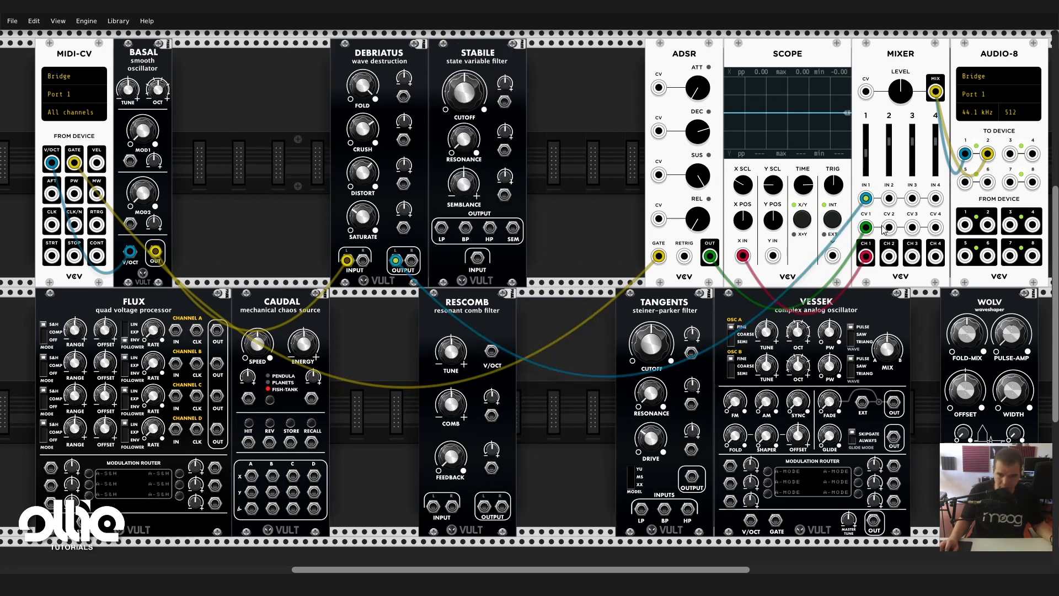
mouse_move(866, 198)
mouse_down()
mouse_move(689, 187)
mouse_move(388, 109)
mouse_move(389, 232)
mouse_move(408, 298)
mouse_move(482, 259)
mouse_move(473, 243)
mouse_move(689, 259)
mouse_move(866, 198)
mouse_up()
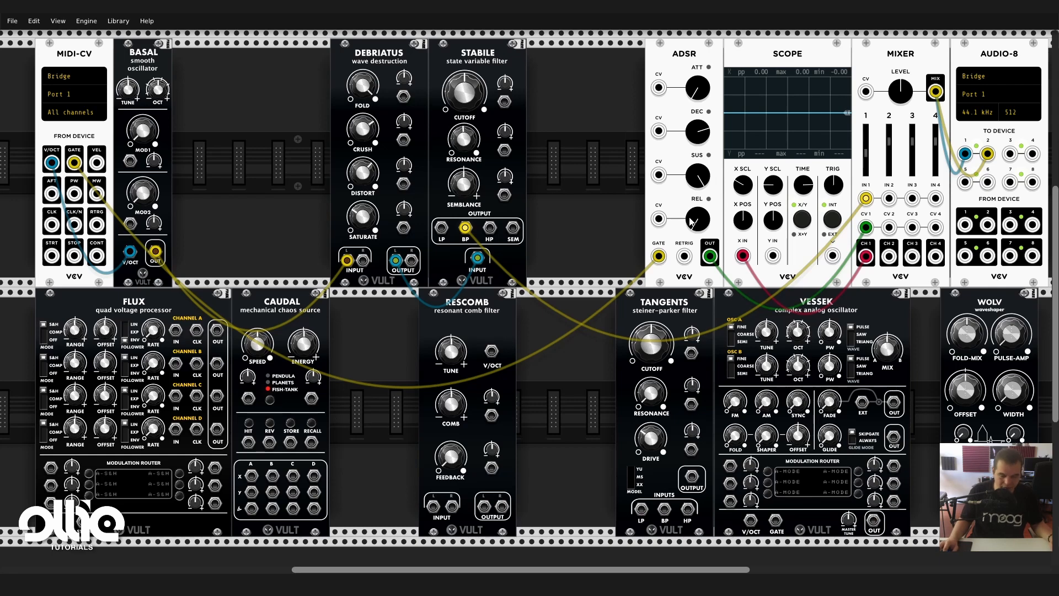
Switch to Ableton Live, lower the VCV-Bridge track volume to -5.5 dB, and play the track soloed with AUTOPLAY in view
key(alt+Tab)
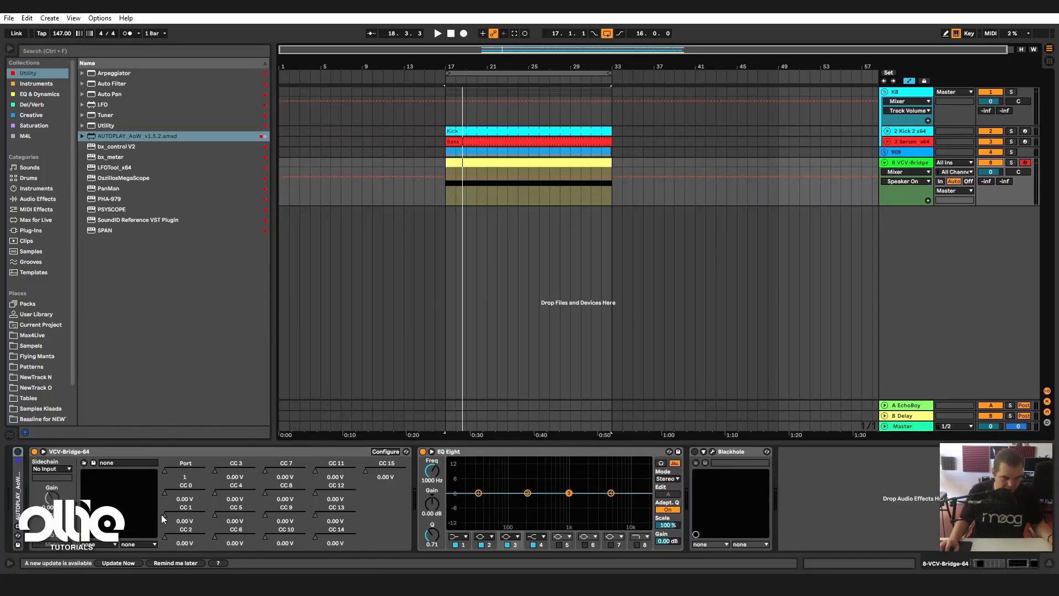
double_click(16, 511)
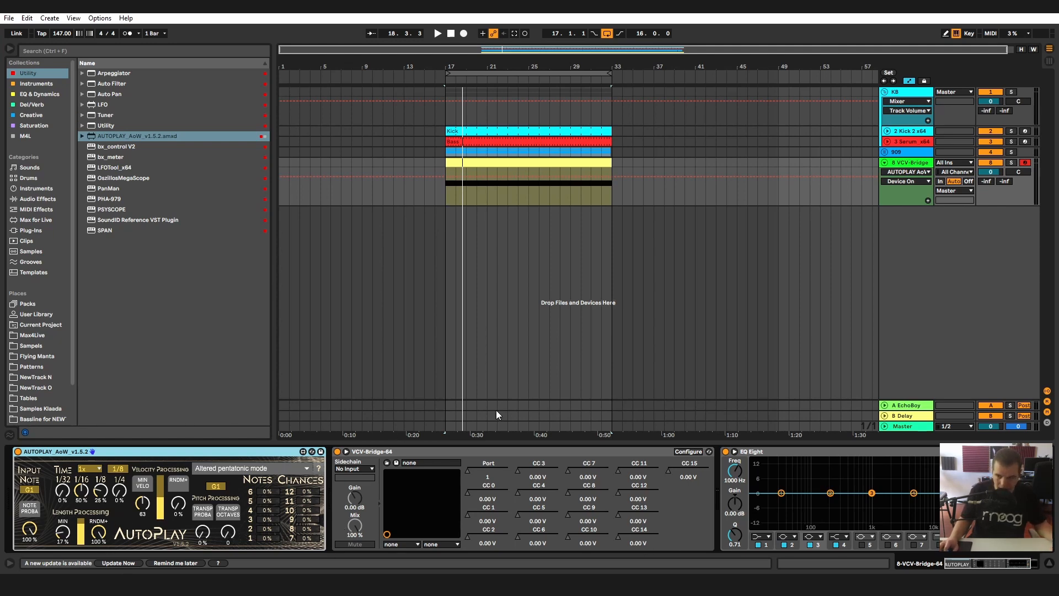
drag(996, 172, 995, 187)
click(1011, 163)
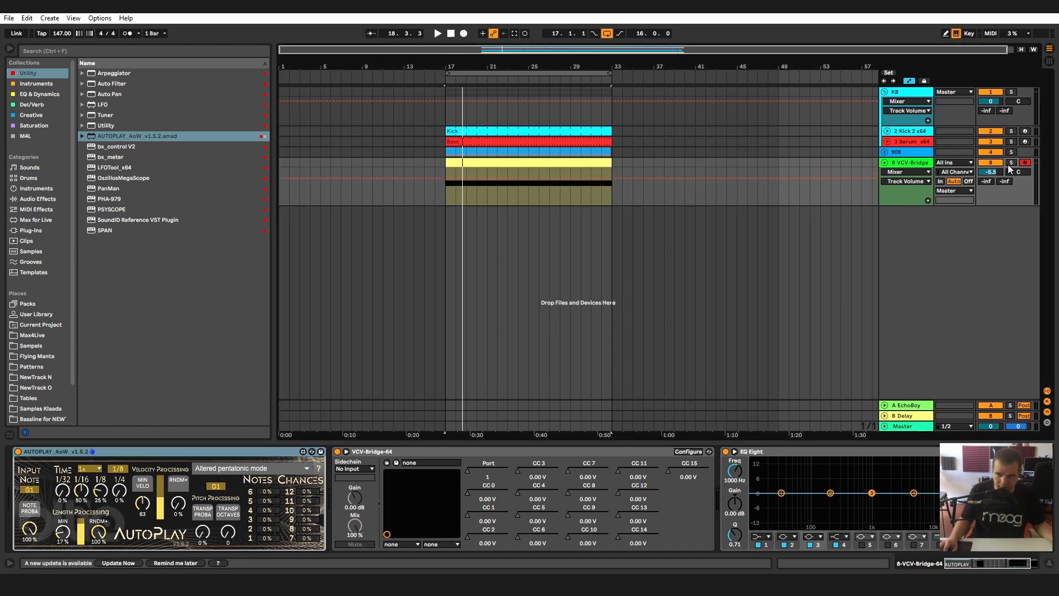
key(space)
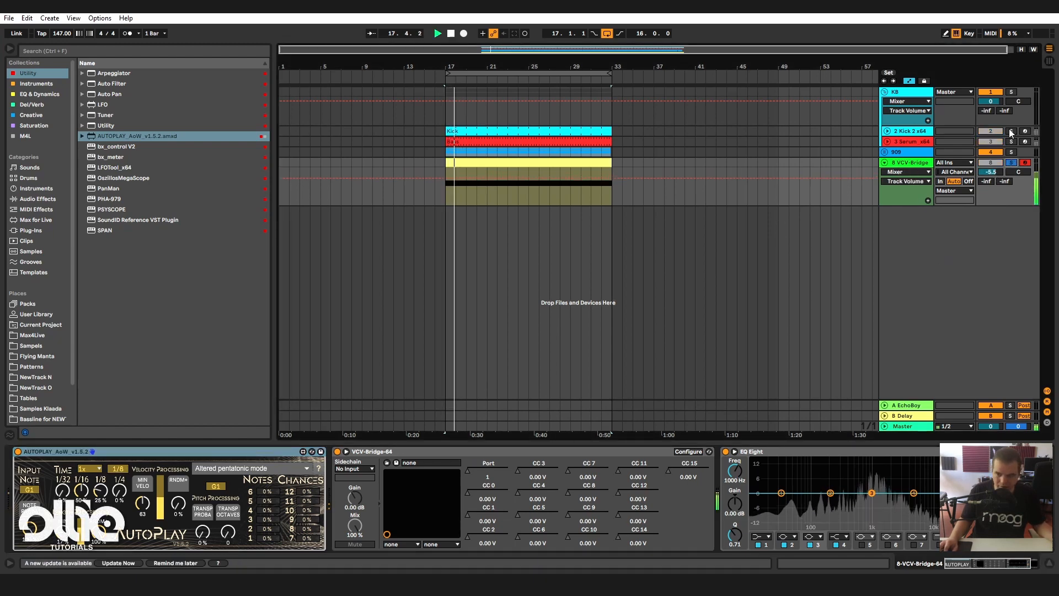
Set the VCV-Bridge track volume to -3.0 dB and play it unsoloed together with the kick and bass tracks
drag(992, 173, 993, 163)
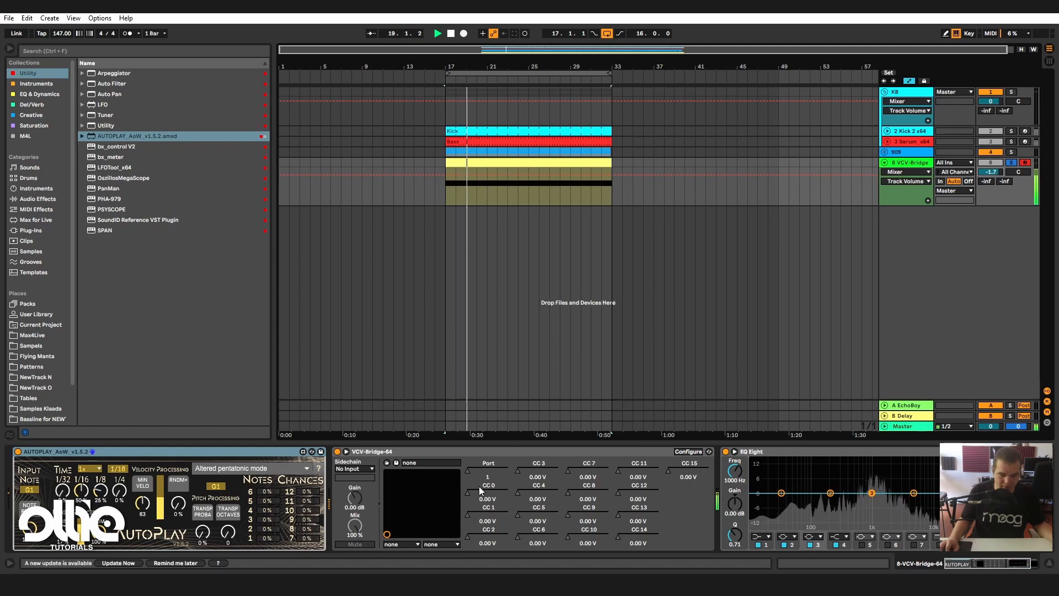
click(426, 581)
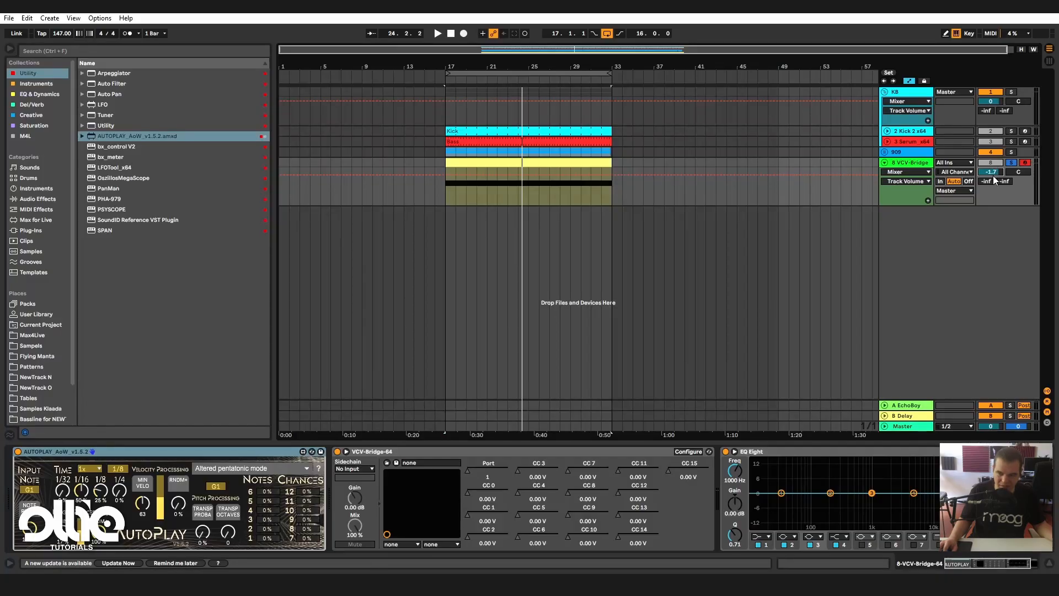
drag(986, 182, 986, 157)
key(space)
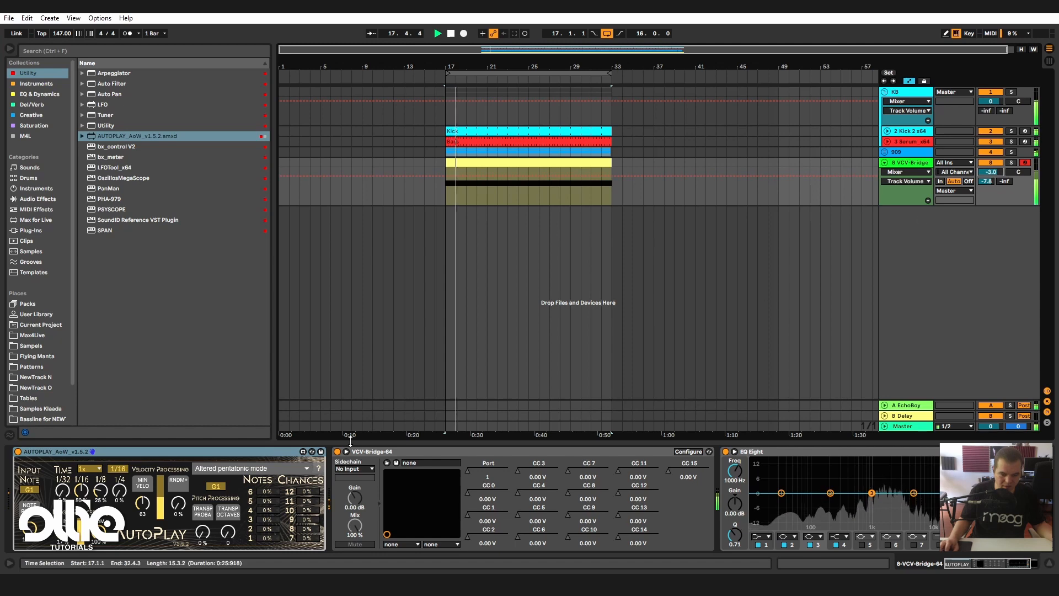
Return to VCV Rack and shift STABILE and DEBRIATUS slightly further along the first row, keeping them side by side
right_click(420, 584)
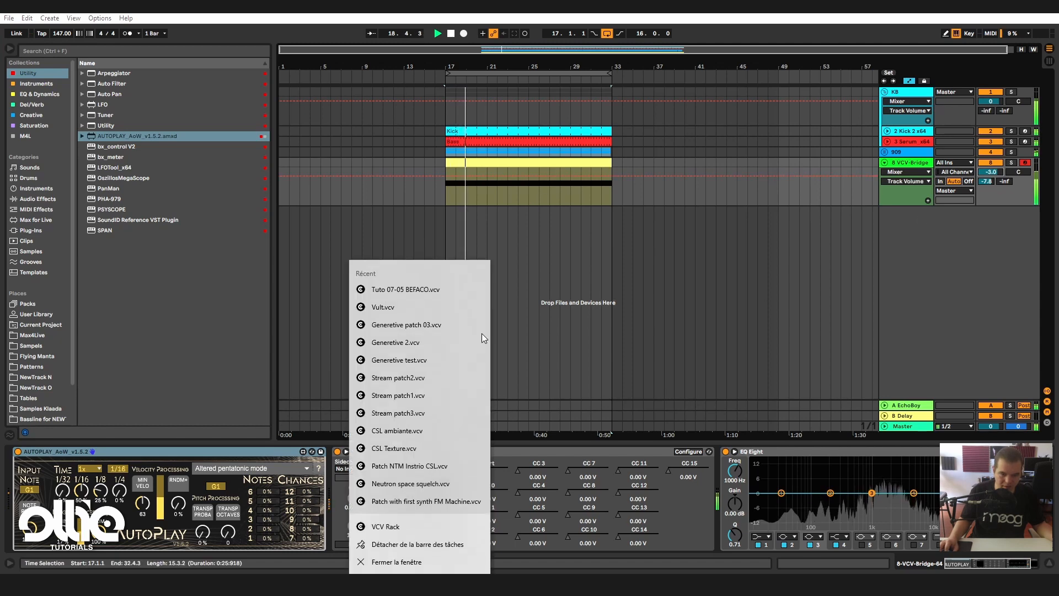
click(337, 291)
key(alt+Tab)
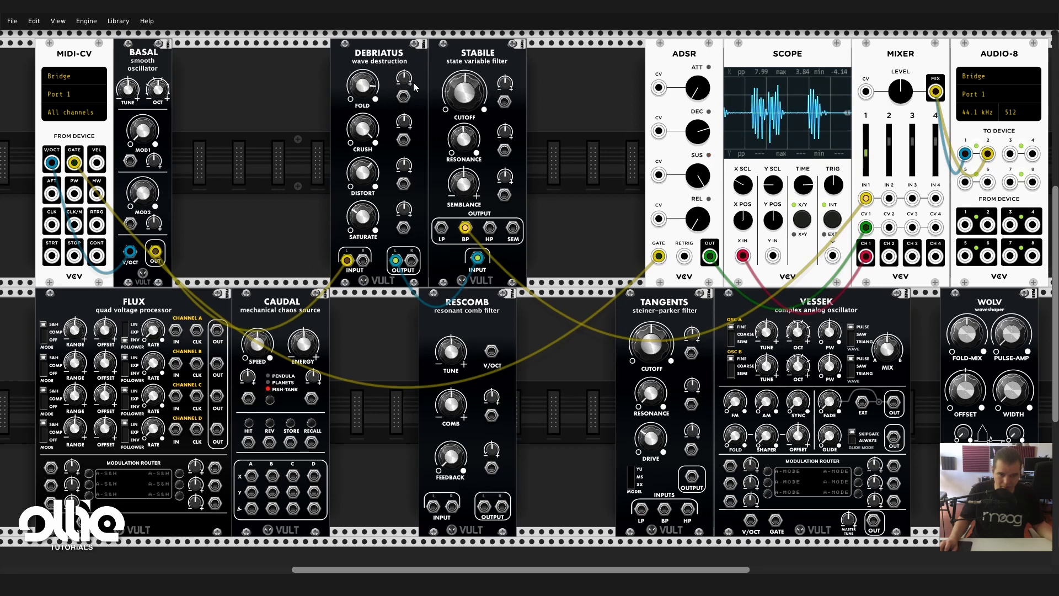
mouse_move(442, 88)
mouse_down()
mouse_move(472, 105)
mouse_move(473, 88)
mouse_up()
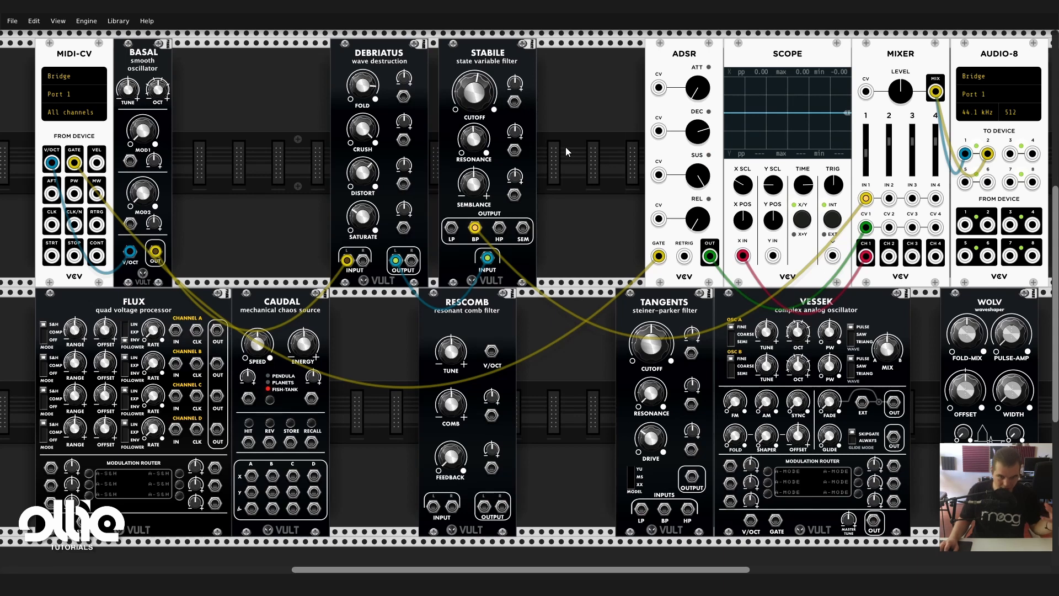
drag(401, 69, 415, 54)
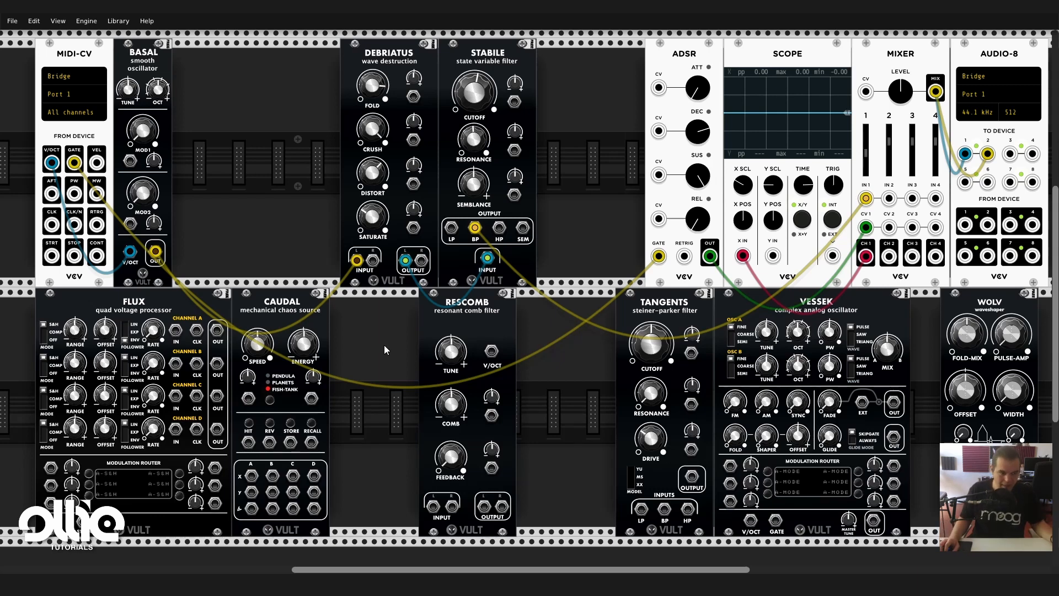
Switch to Ableton Live to get the sequence playing, return to VCV Rack, and adjust STABILE's CUTOFF
key(alt+Tab)
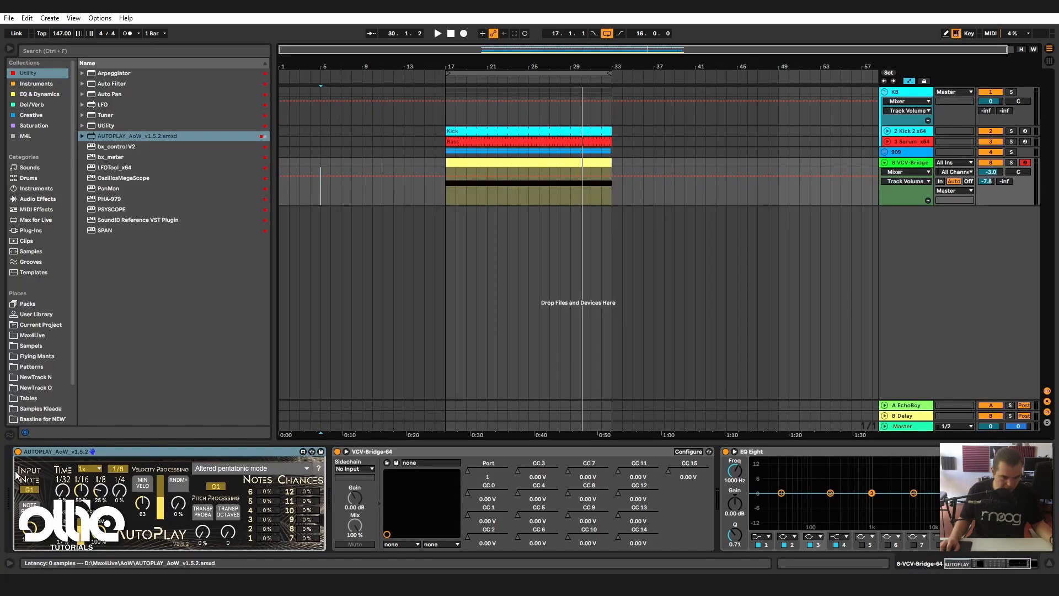
key(alt+Tab)
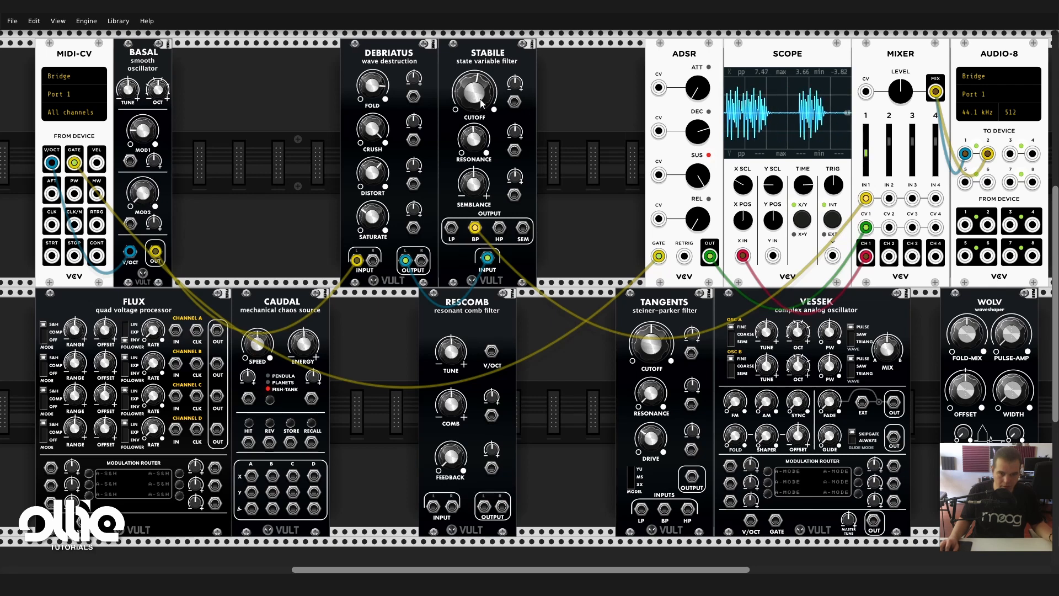
drag(481, 102, 481, 93)
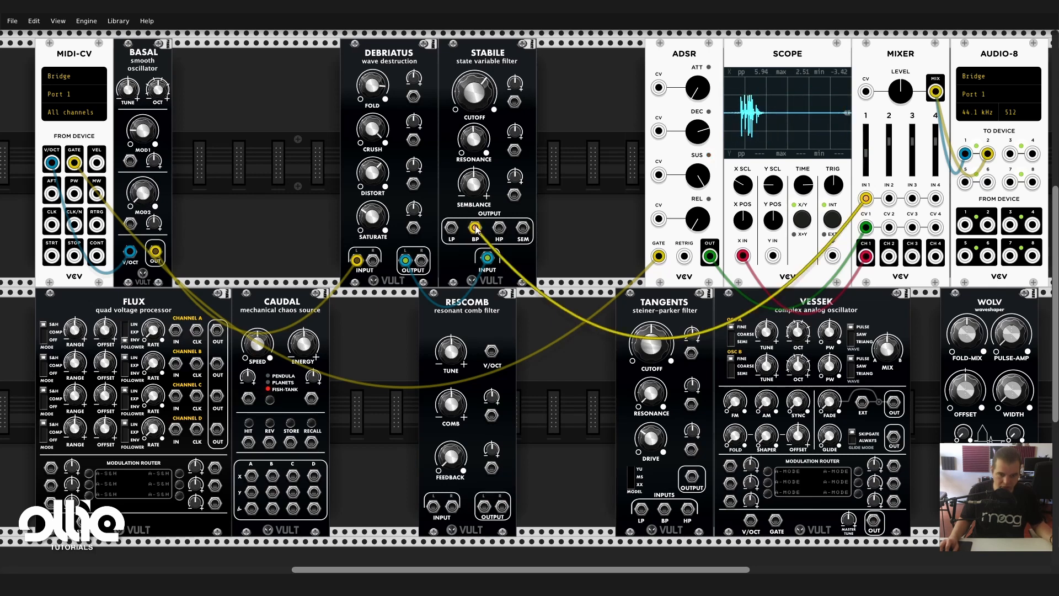
Audition STABILE's LP output while adjusting CUTOFF and RESONANCE, and return the mixer cable to the BP output
drag(475, 229, 451, 227)
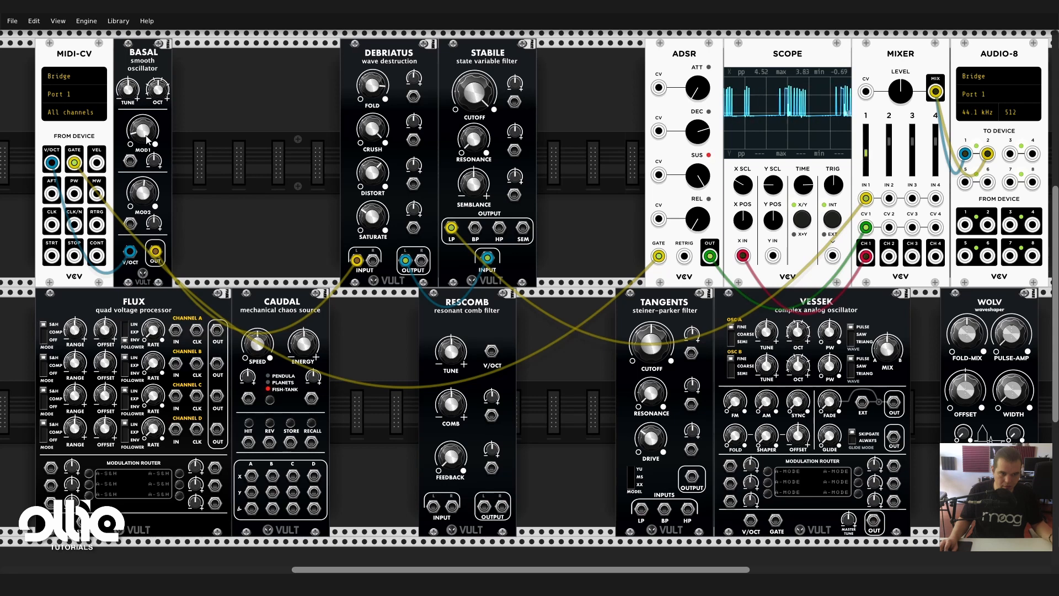
mouse_move(477, 95)
mouse_down()
mouse_move(477, 160)
mouse_move(477, 95)
mouse_up()
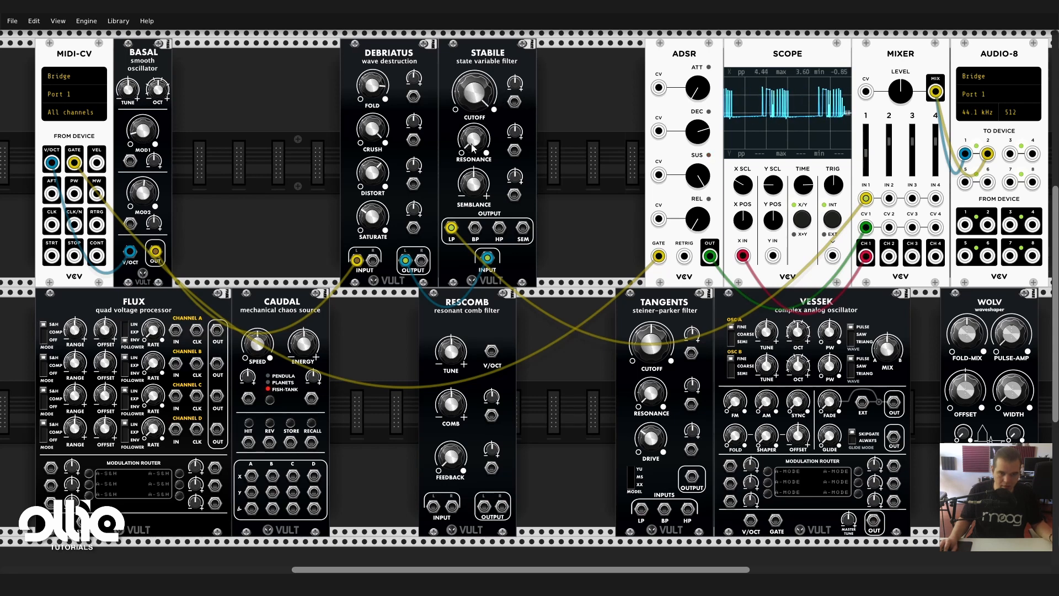
drag(474, 139, 477, 95)
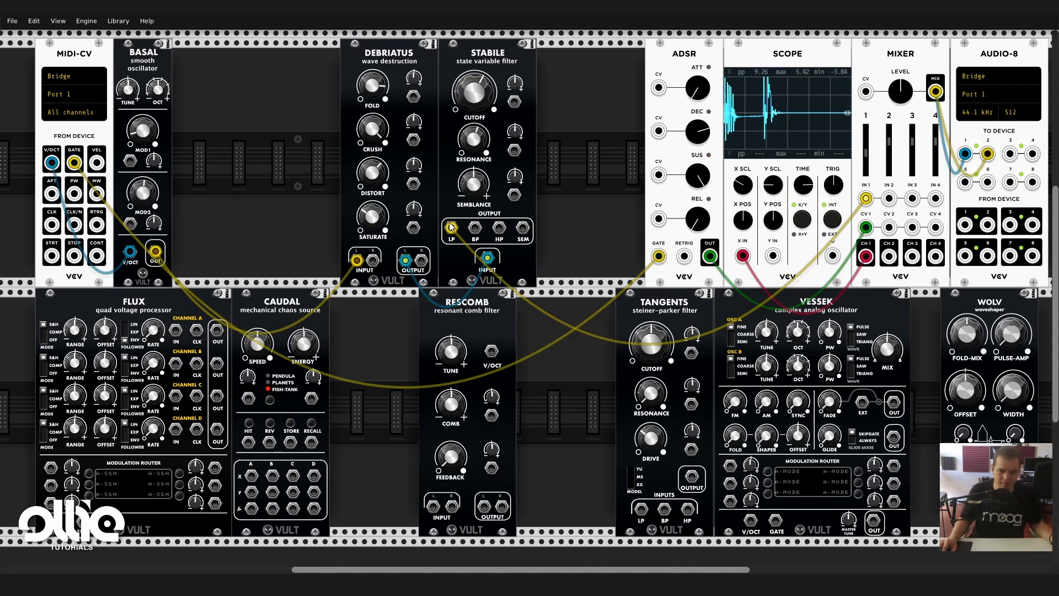
drag(451, 227, 480, 226)
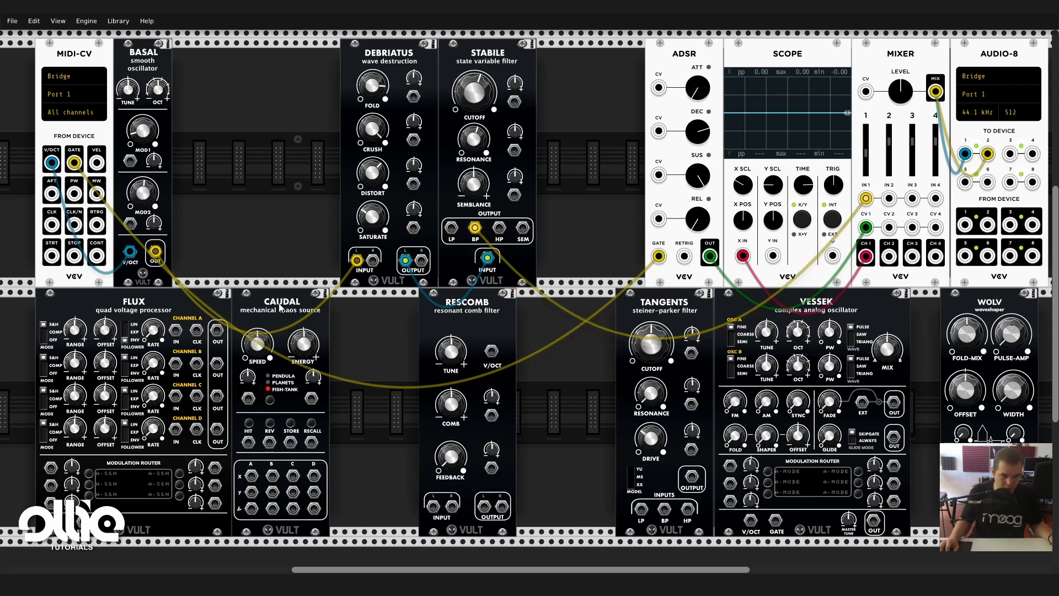
Shift STABILE and DEBRIATUS up against ADSR, and place CAUDAL directly beside BASAL in the first row
drag(500, 60, 608, 59)
drag(414, 56, 522, 55)
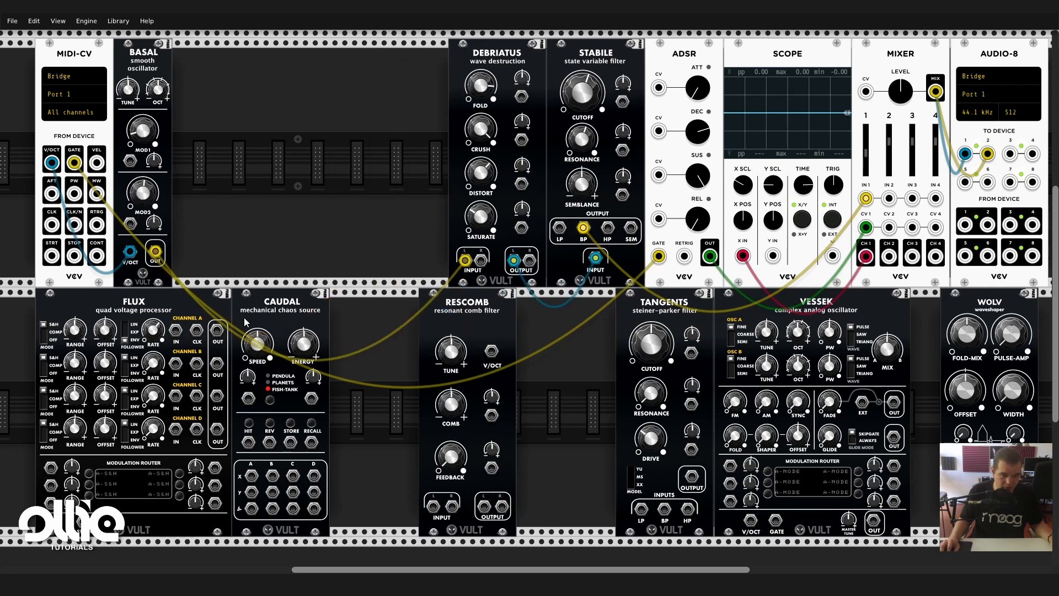
drag(253, 332, 194, 82)
Shift RESCOMB along the second row to sit directly beside TANGENTS, and move FLUX further along the same row
drag(157, 310, 344, 310)
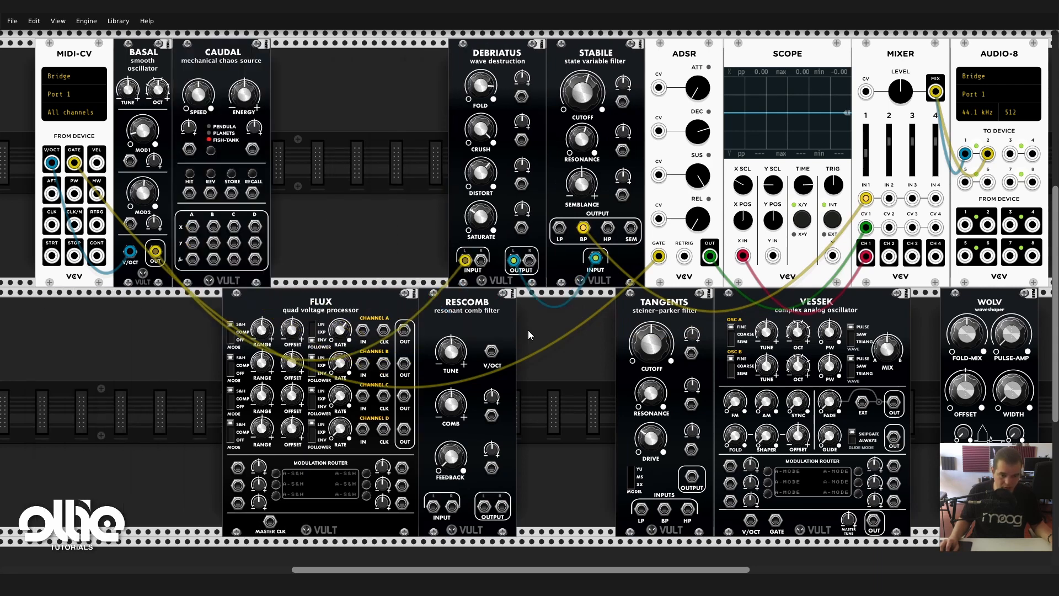
drag(450, 305, 548, 305)
drag(333, 310, 392, 310)
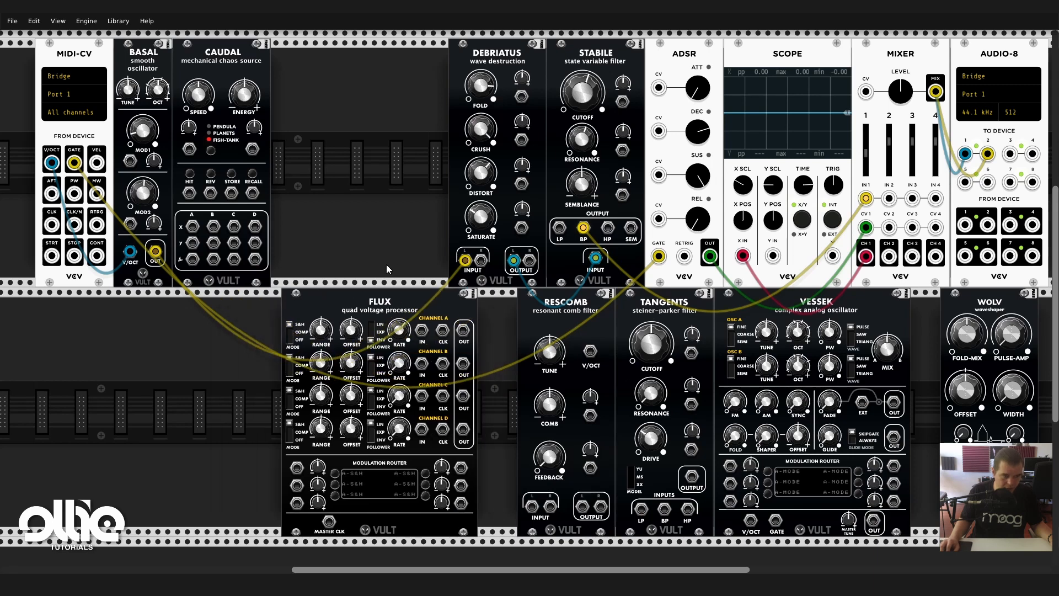
Shift MIDI-CV, BASAL and CAUDAL back along the first row to make room before DEBRIATUS
drag(60, 47, 23, 46)
drag(152, 52, 113, 53)
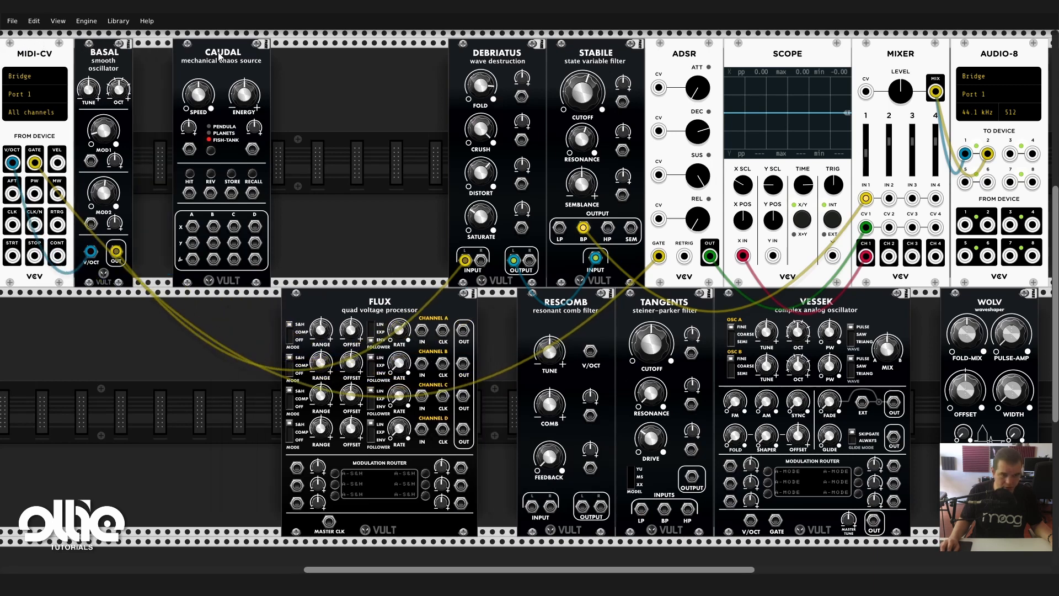
drag(221, 56, 182, 57)
Move FLUX into the first row directly beside DEBRIATUS, and set CAUDAL and BASAL side by side against it
drag(367, 351, 338, 102)
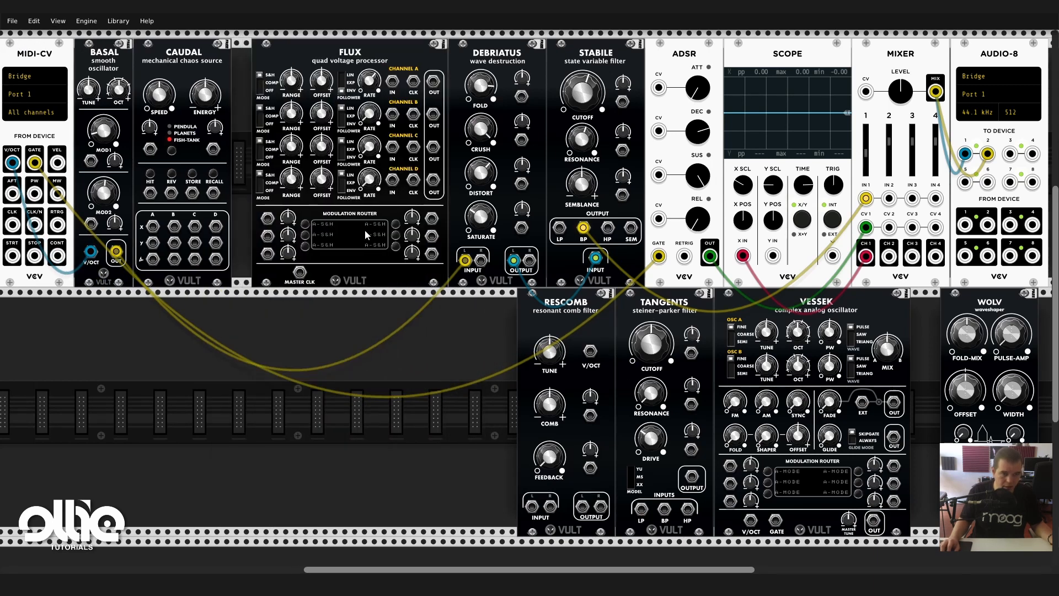
drag(205, 65, 224, 67)
drag(120, 59, 195, 64)
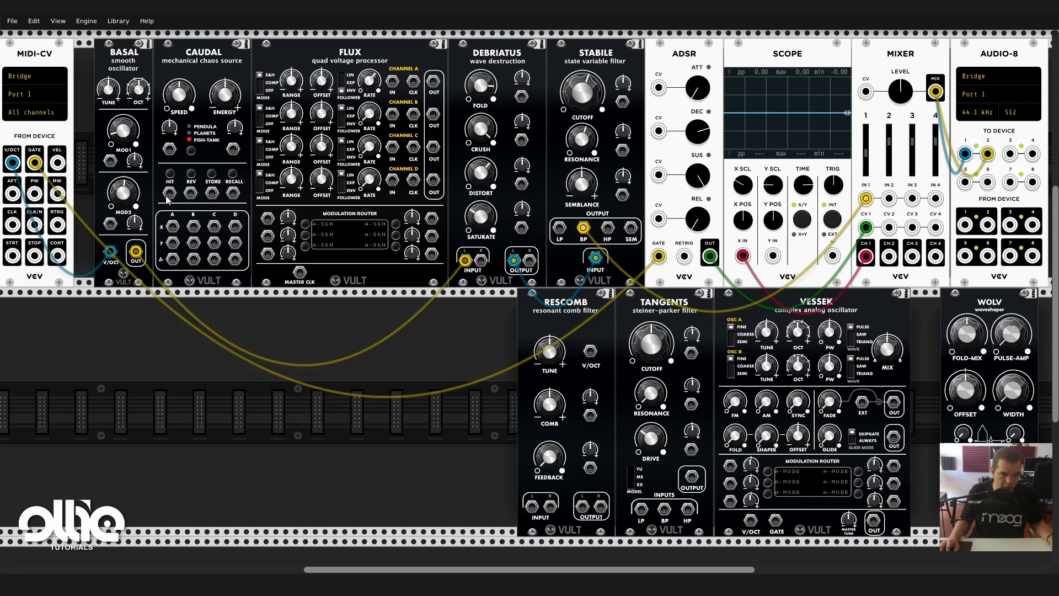
Patch the MIDI gate to CAUDAL's HIT, and route CAUDAL's A/X output through FLUX channel A into STABILE's cutoff modulation input
drag(170, 193, 37, 166)
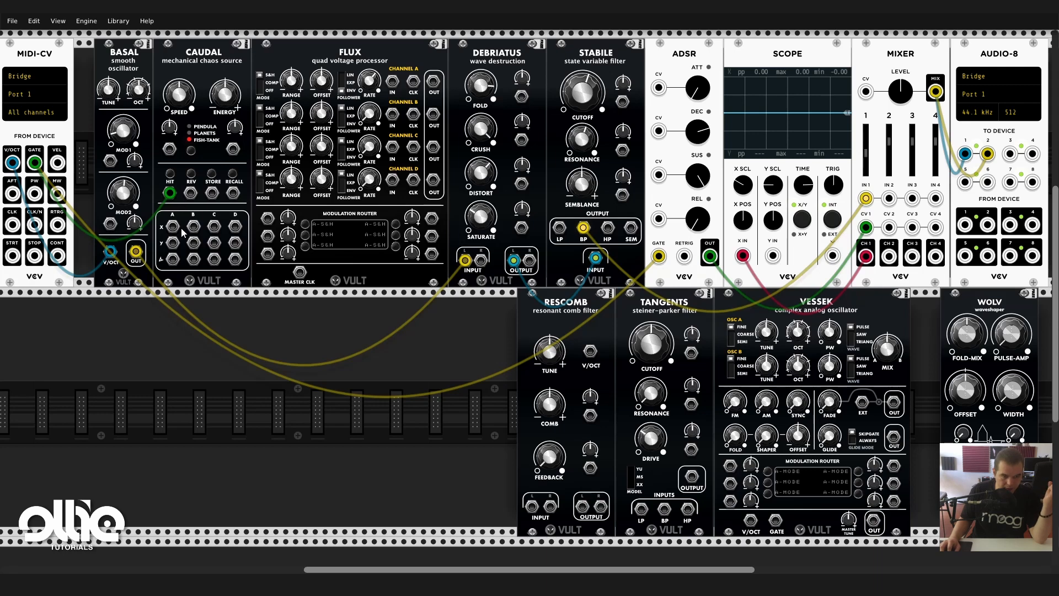
drag(172, 228, 392, 82)
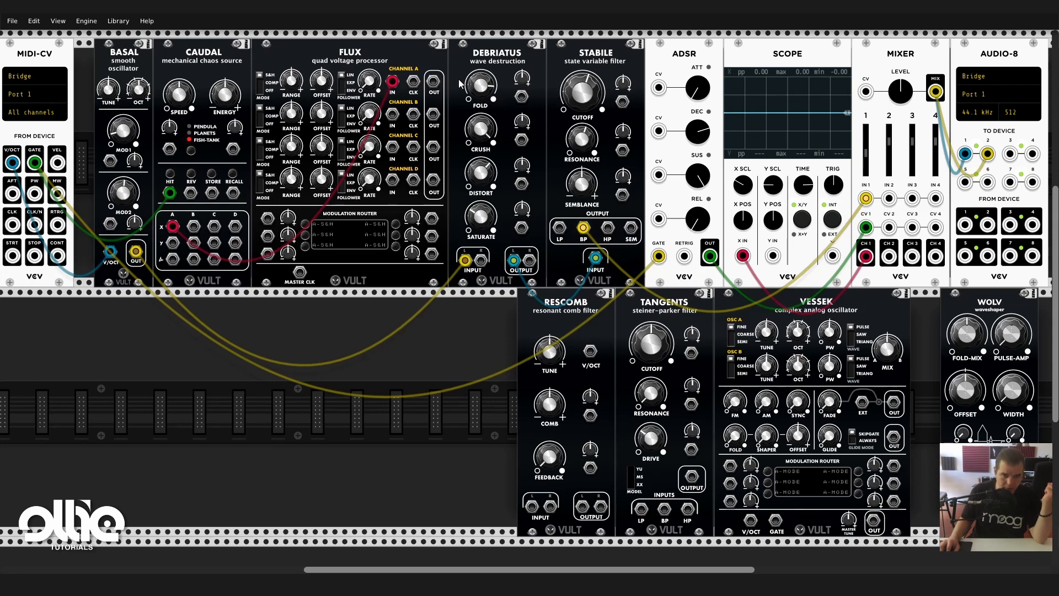
drag(434, 81, 621, 102)
drag(620, 99, 622, 100)
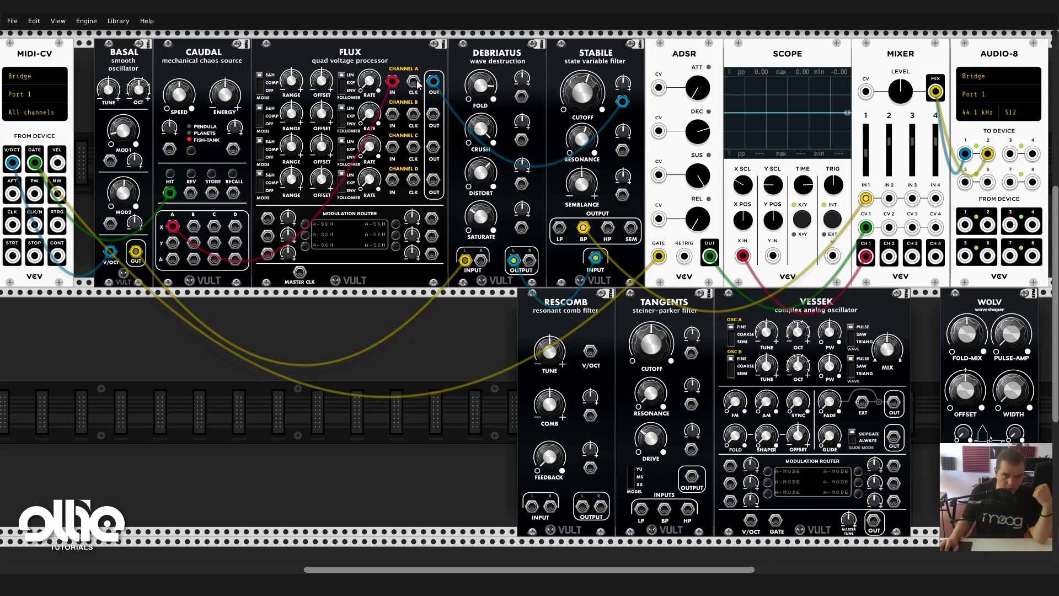
Clock FLUX channel A from the MIDI-CV gate output, and set MIDI-CV directly beside BASAL in the first row
drag(417, 82, 31, 157)
drag(35, 58, 50, 59)
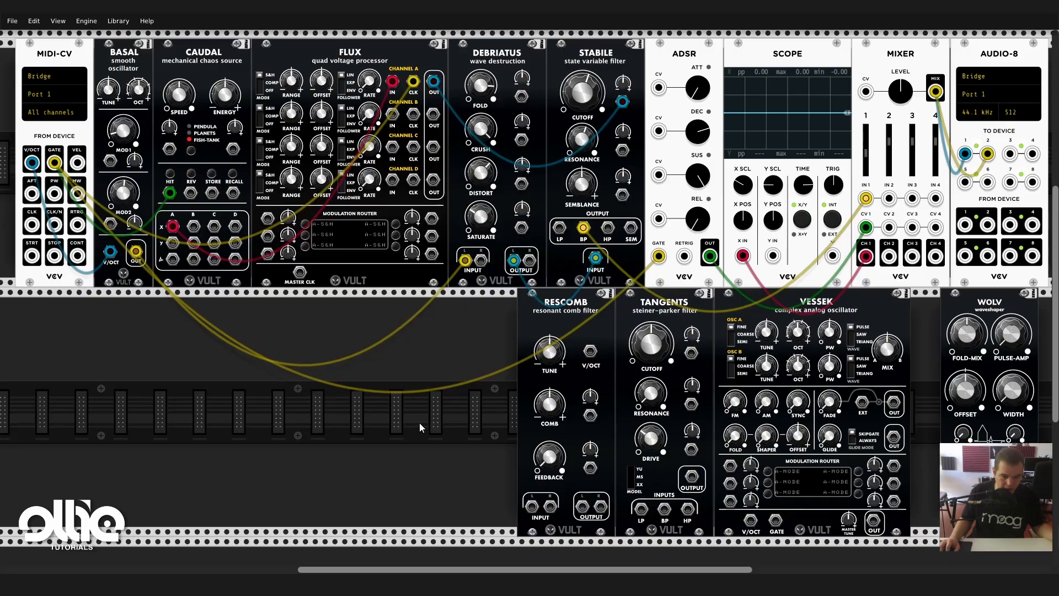
Switch to Ableton Live, turn on the AUTOPLAY device on the VCV-Bridge track, and return to VCV Rack
click(353, 584)
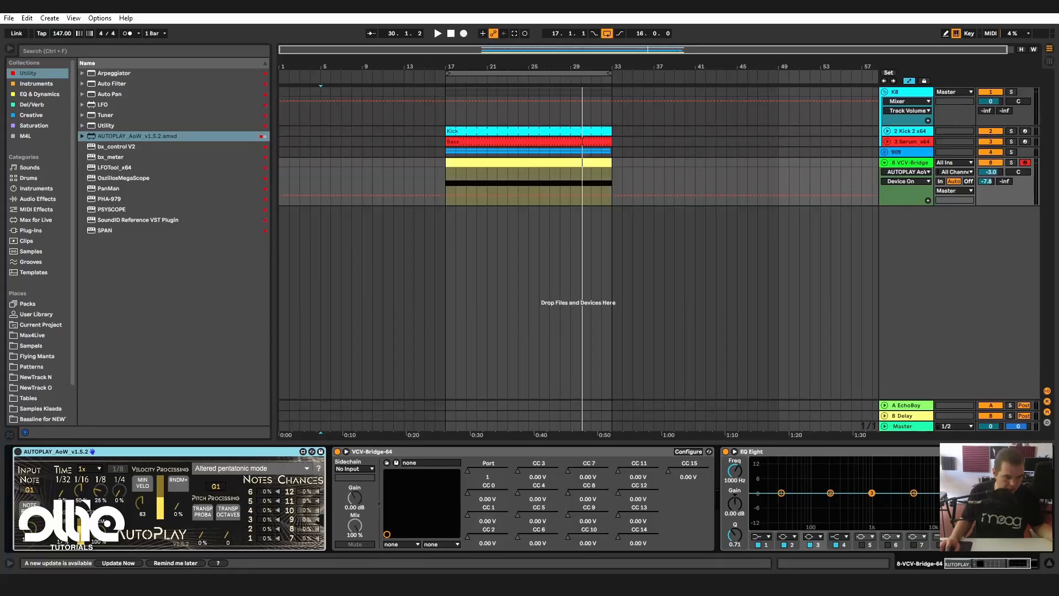
click(19, 451)
click(266, 583)
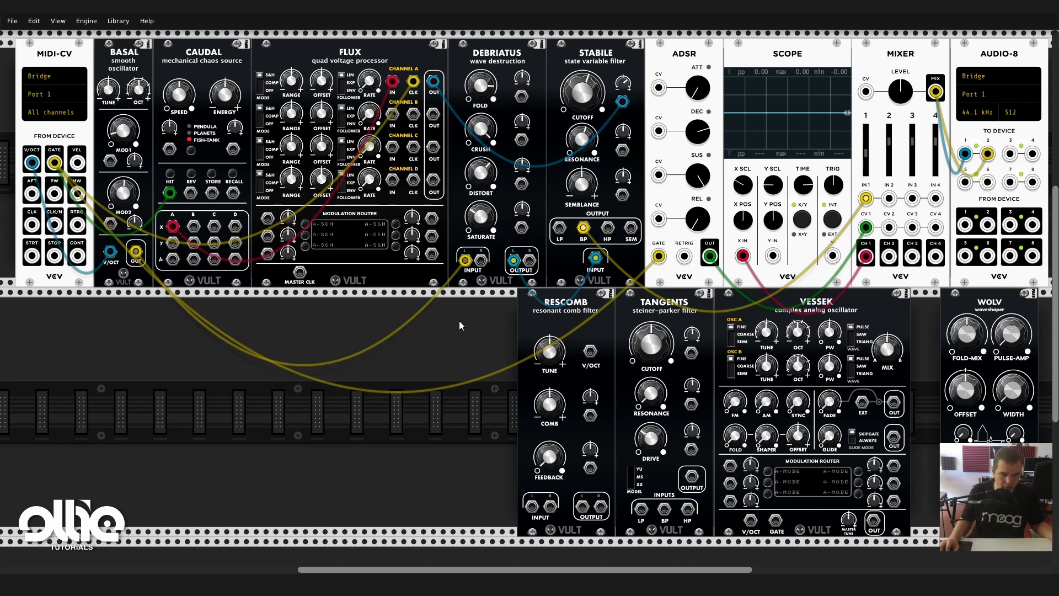
Select the VCV-Bridge track's clip starting at bar 17 in Ableton Live, and audition the patch in VCV Rack
key(alt+Tab)
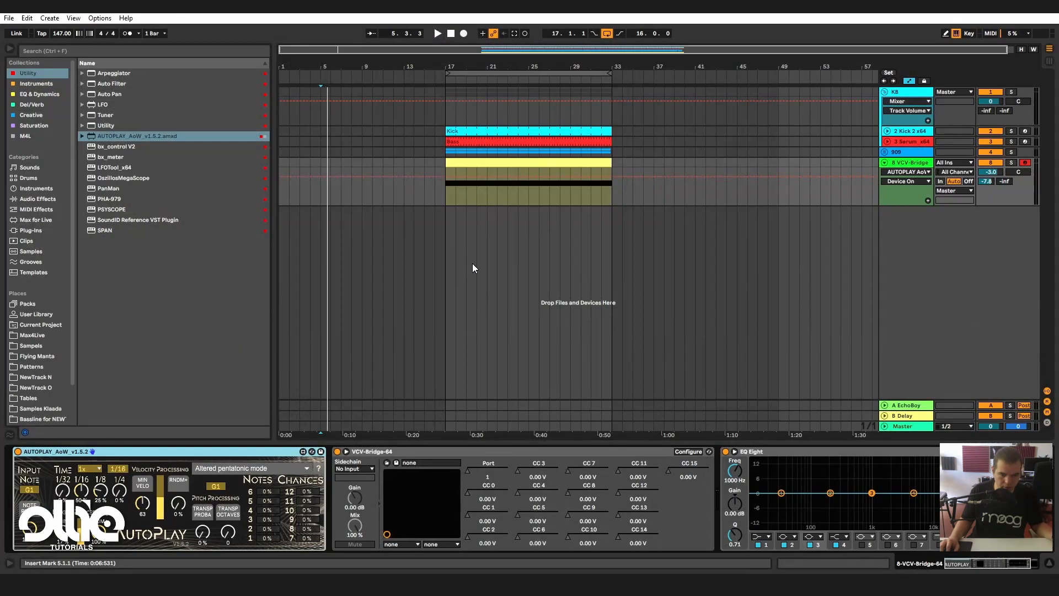
click(479, 163)
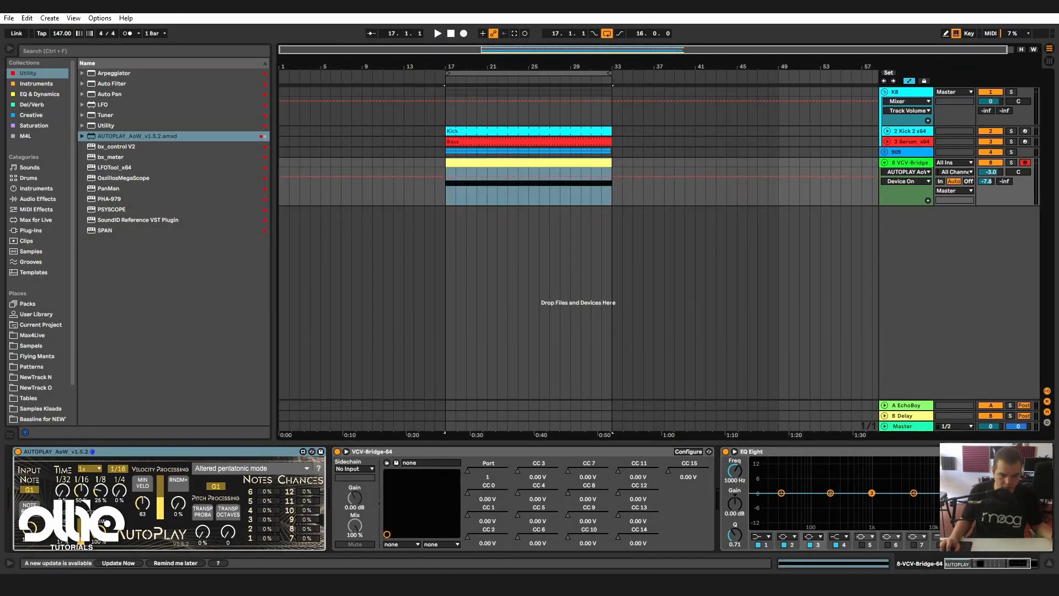
key(alt+Tab)
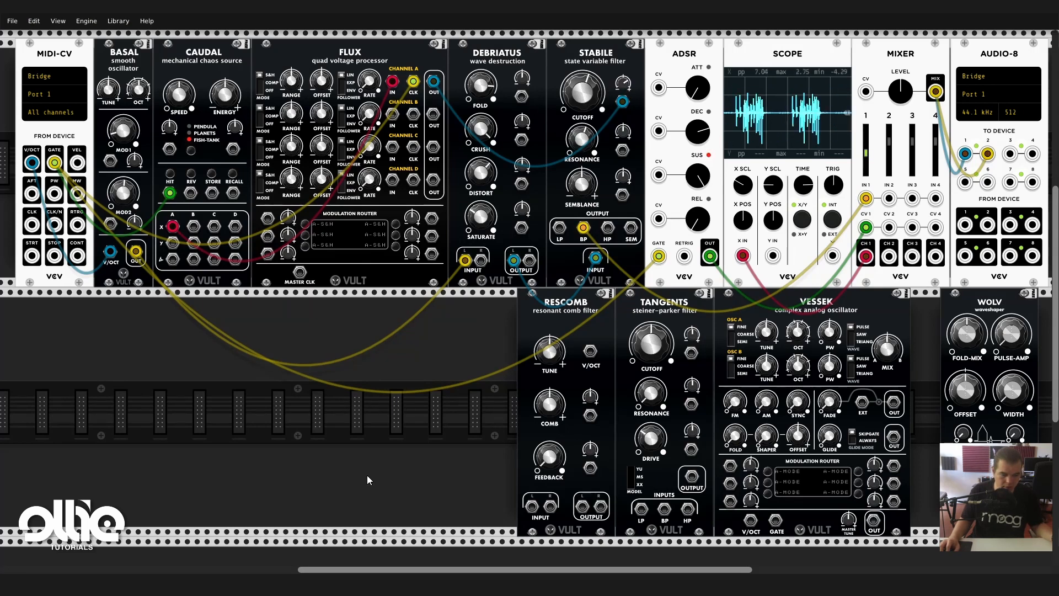
key(alt+Tab)
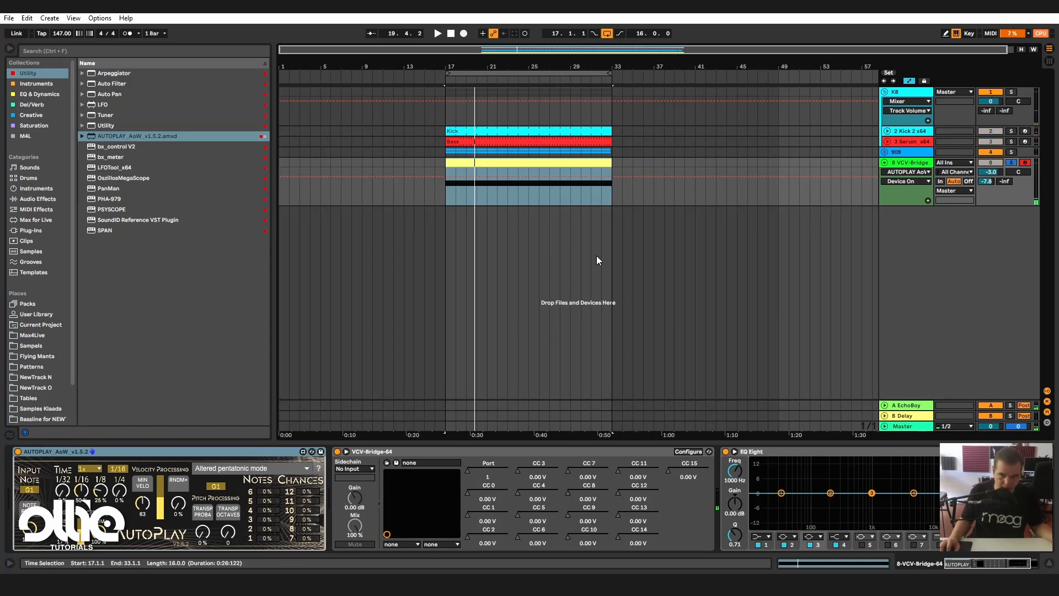
key(alt+Tab)
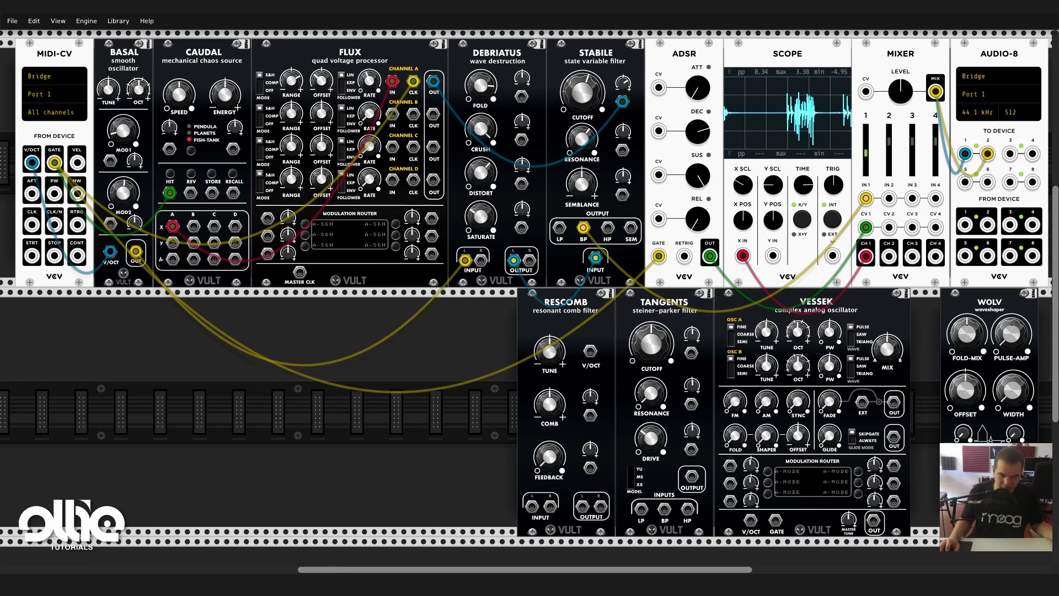
Play the full mix in Ableton Live with the VCV-Bridge track unsoloed, set its volume to -4.8 dB, and solo it again
mouse_move(335, 584)
click(337, 538)
click(1010, 164)
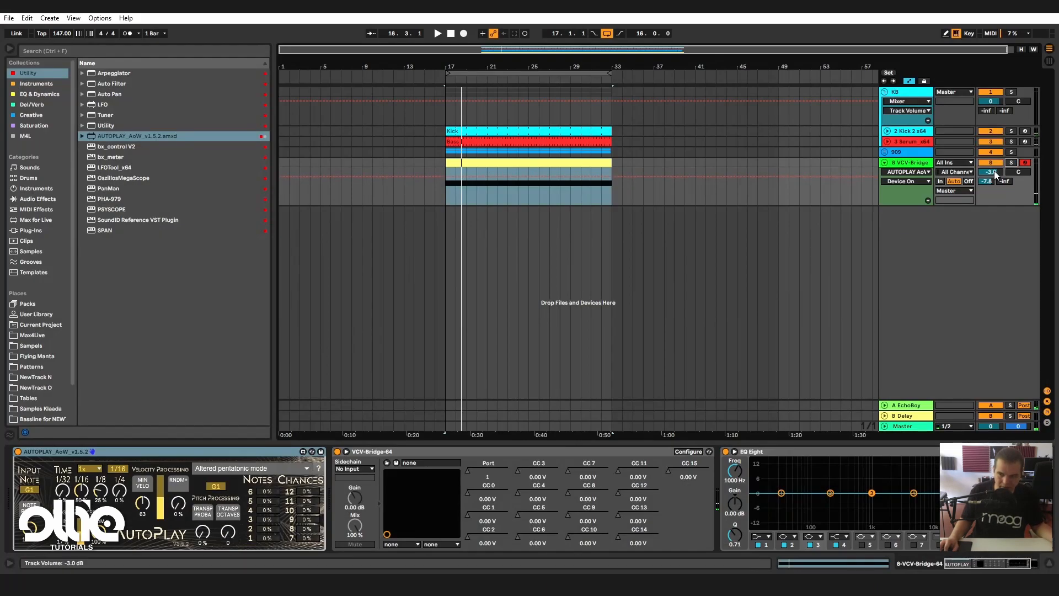
key(space)
drag(992, 172, 992, 177)
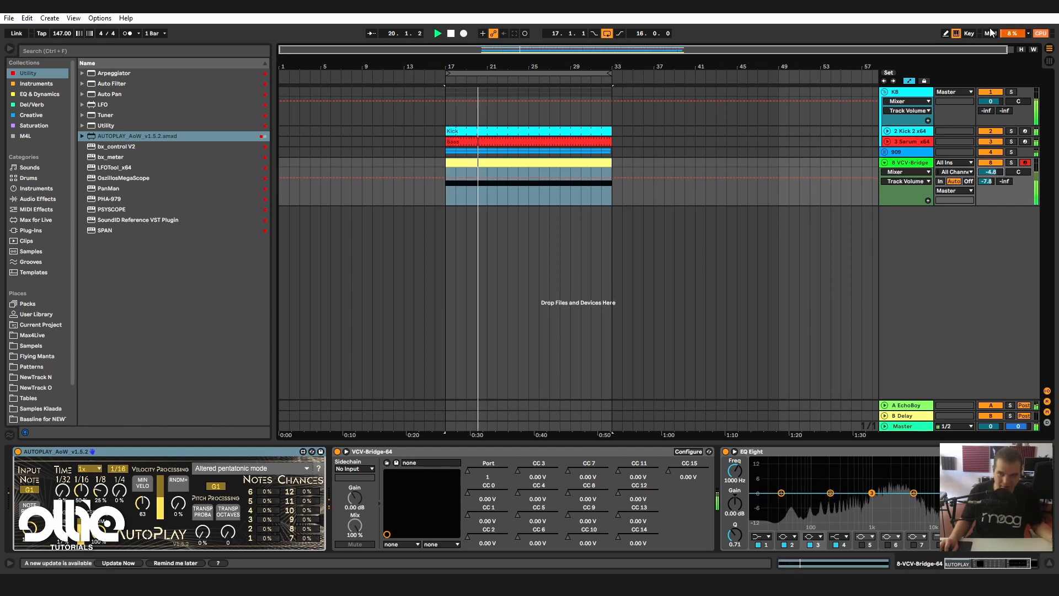
click(1011, 162)
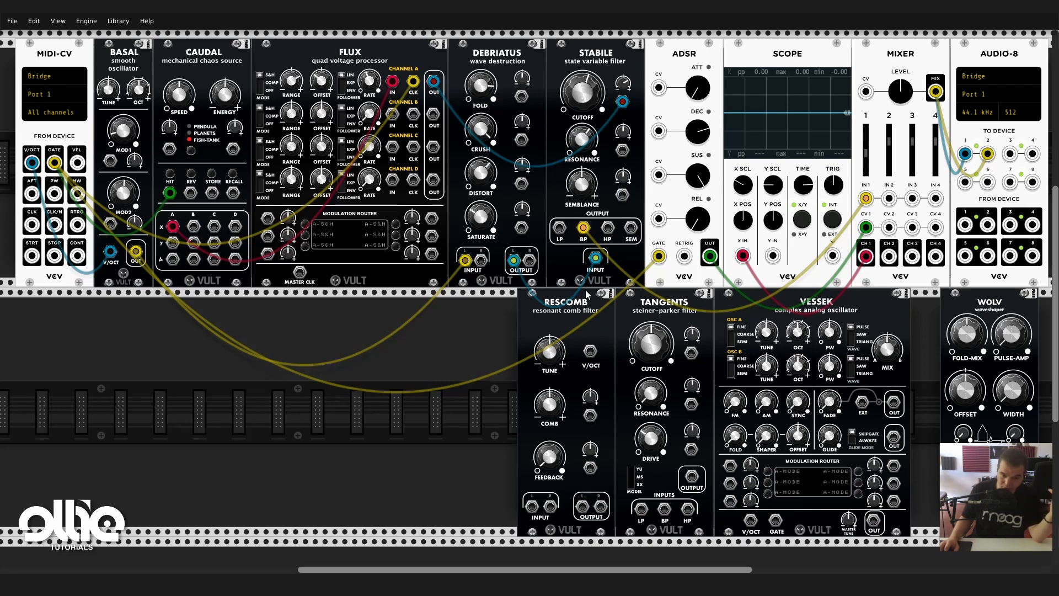
In VCV Rack, move RESCOMB directly below DEBRIATUS and patch it between DEBRIATUS's output and STABILE's input
drag(577, 309, 510, 317)
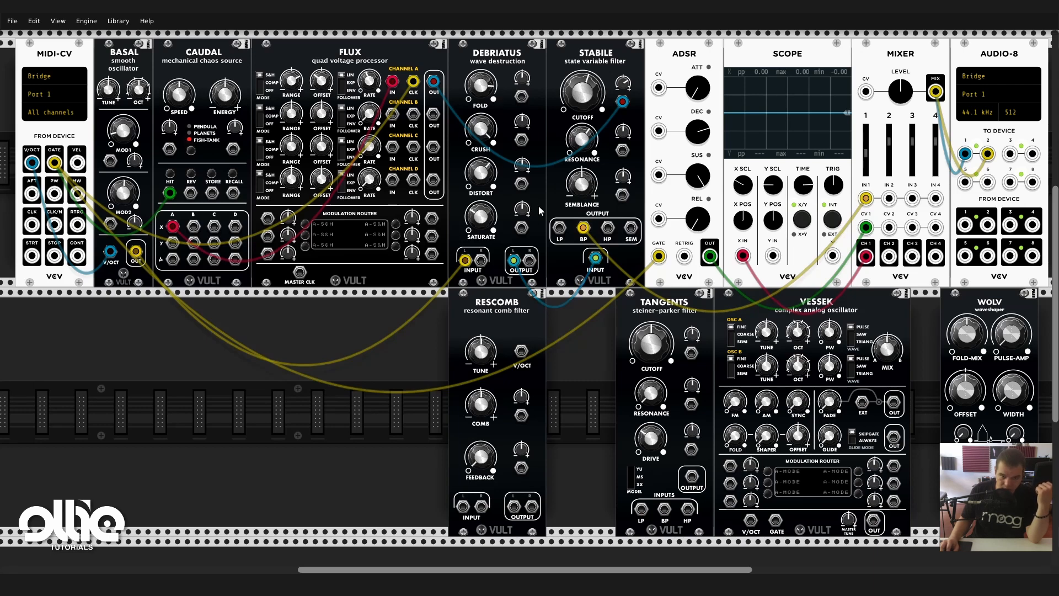
drag(595, 257, 463, 506)
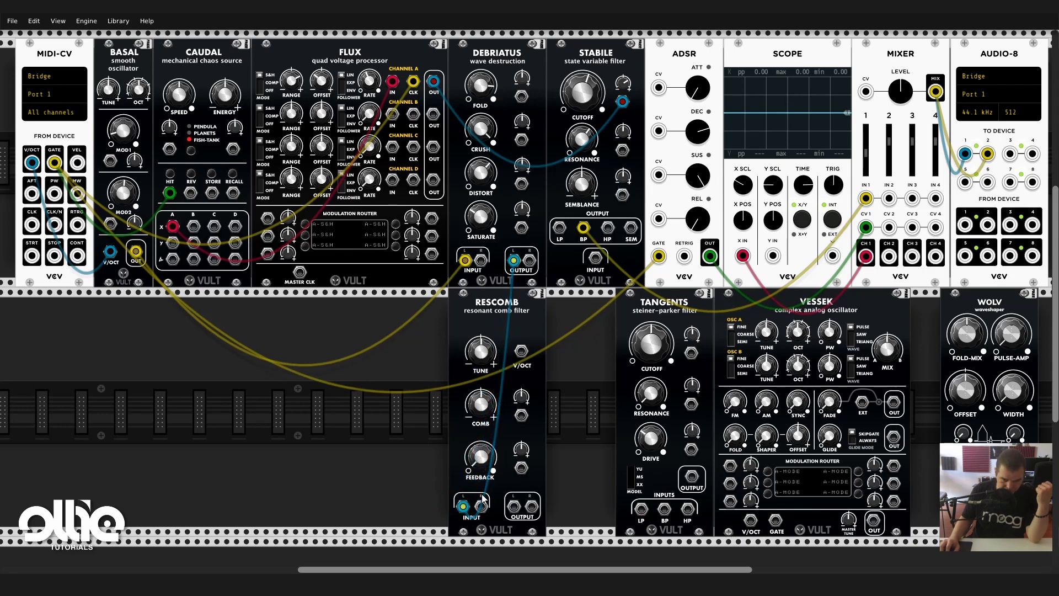
drag(513, 506, 595, 257)
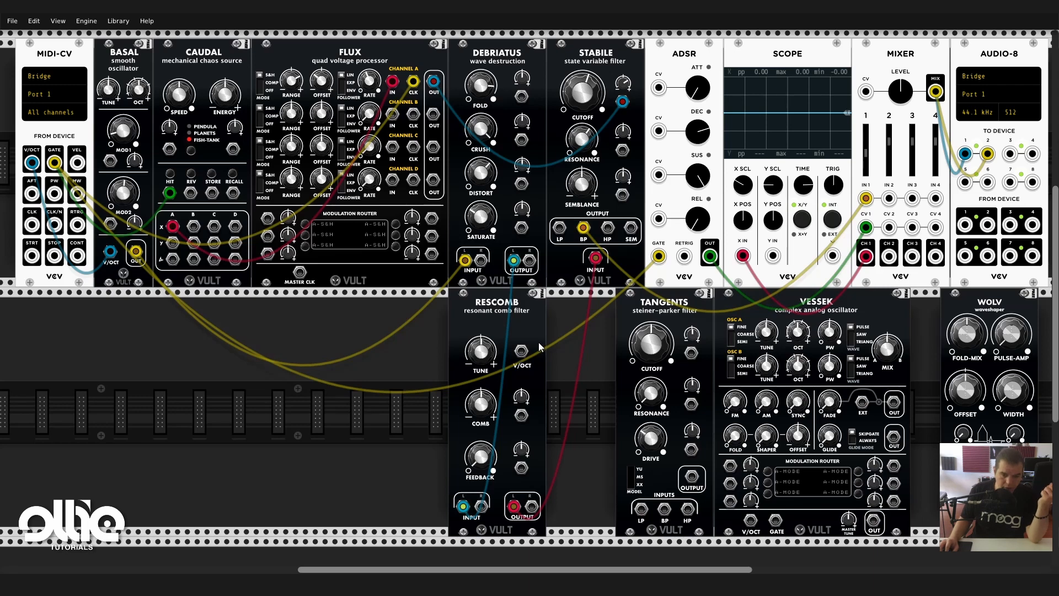
Try controlling RESCOMB's V/OCT from MIDI-CV with a different comb amount, feeding the mixer from STABILE's LP output
drag(520, 351, 31, 162)
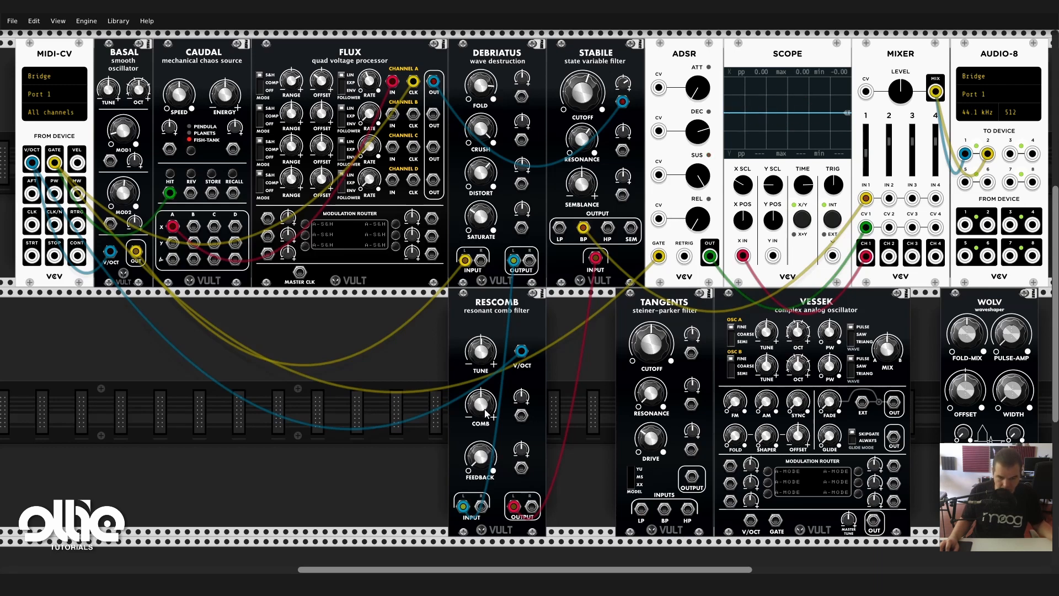
drag(484, 408, 484, 362)
drag(582, 227, 559, 227)
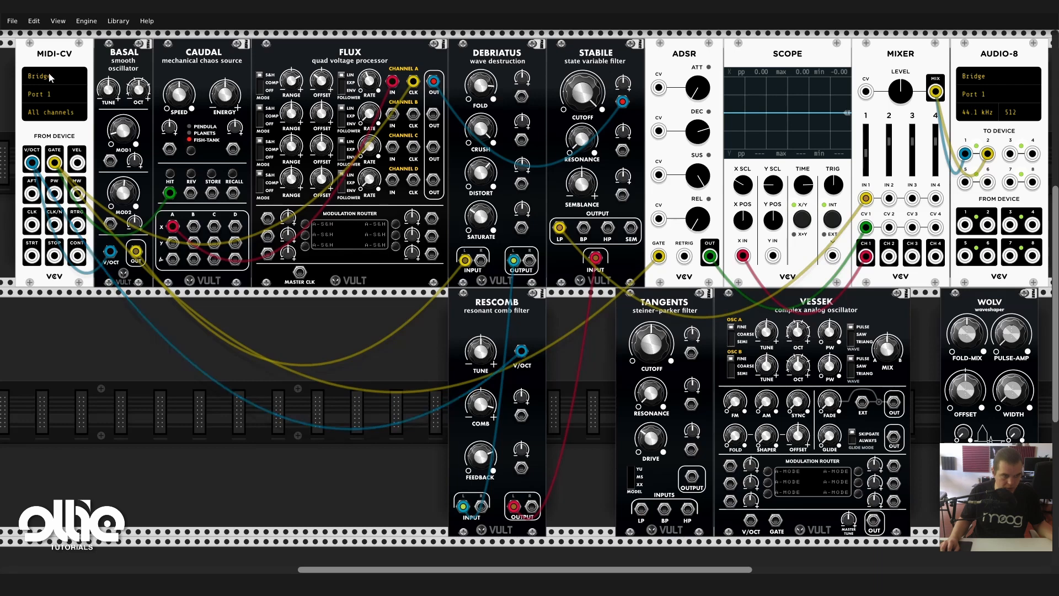
Drive RESCOMB's V/OCT from CAUDAL's B/X output, and audition STABILE's BP output while adjusting its cutoff
drag(522, 354, 193, 226)
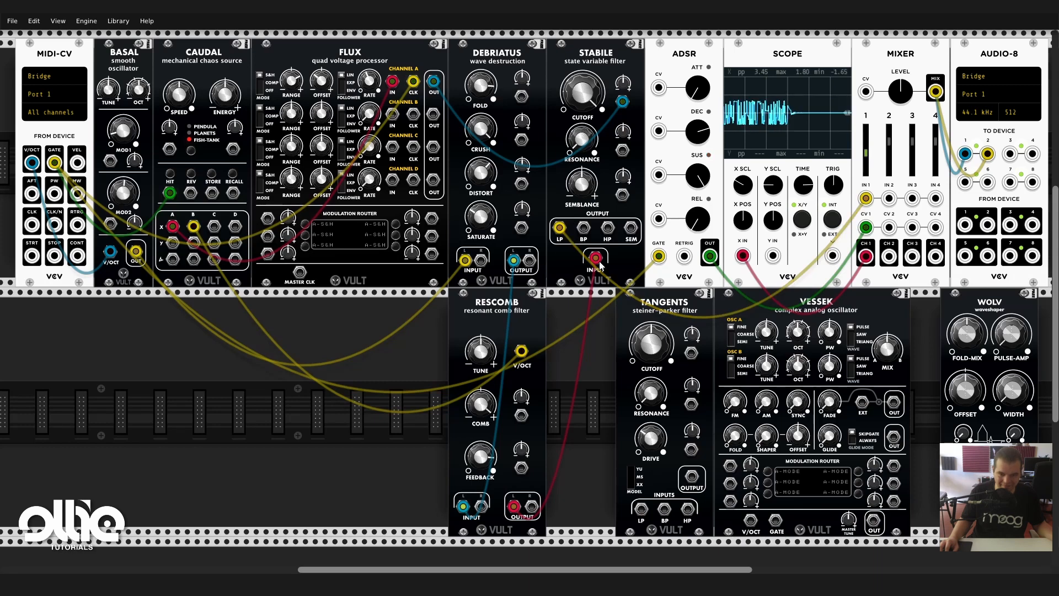
drag(560, 228, 584, 228)
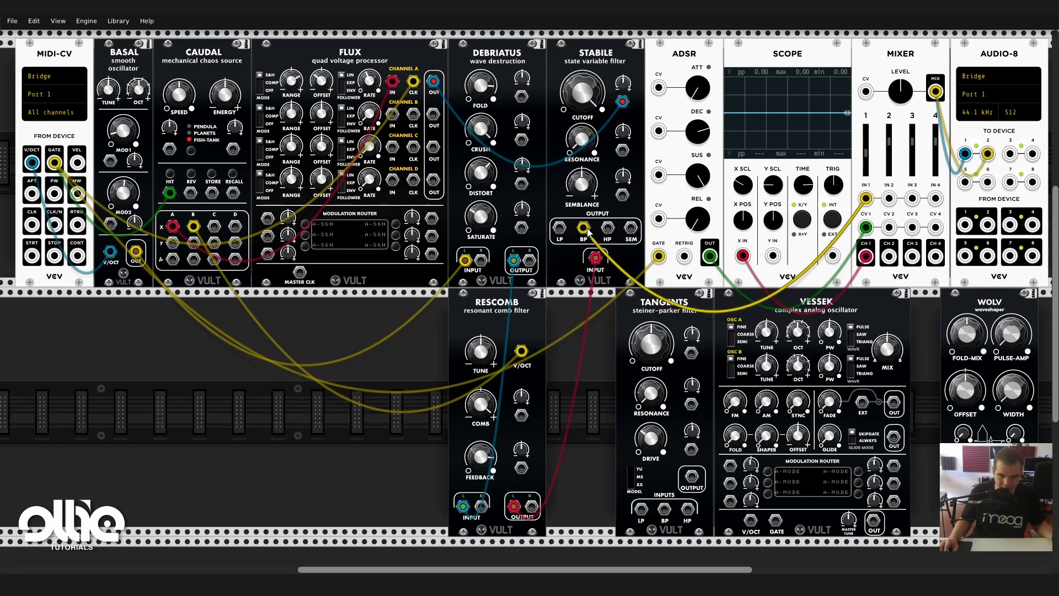
drag(582, 93, 582, 101)
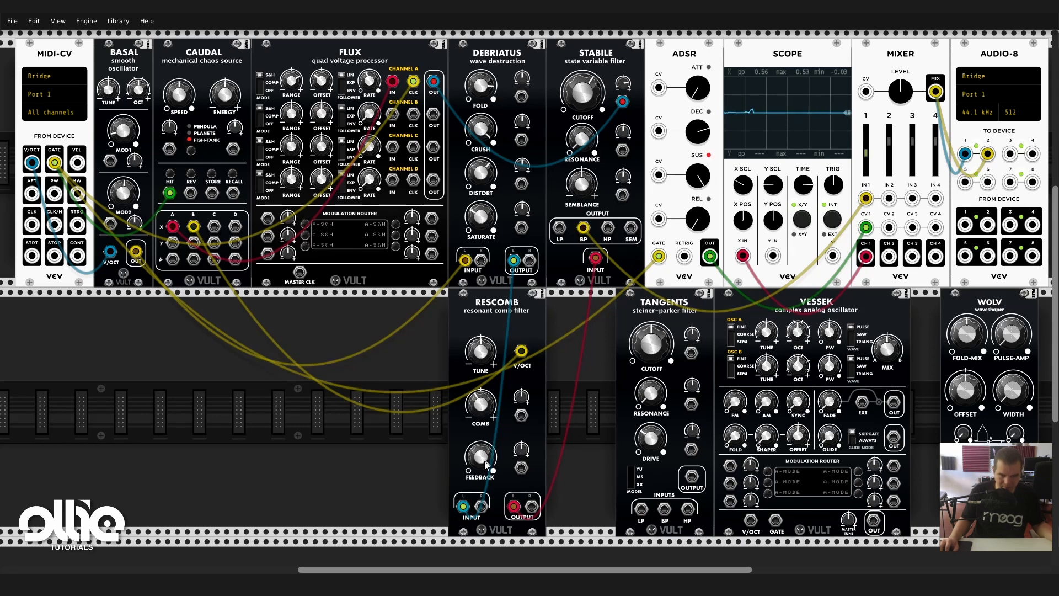
drag(492, 412, 501, 407)
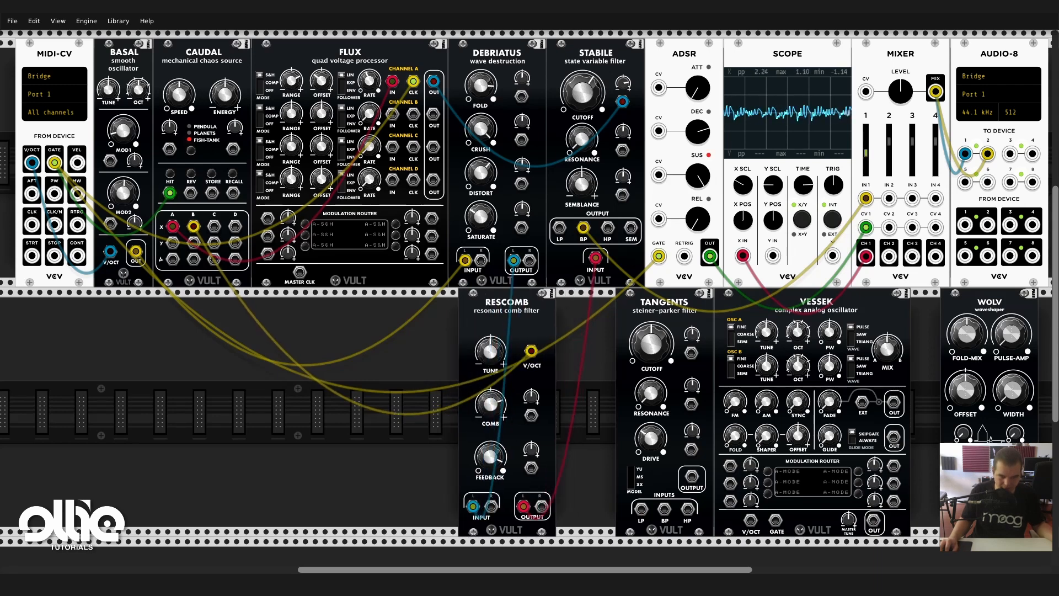
drag(480, 322, 470, 323)
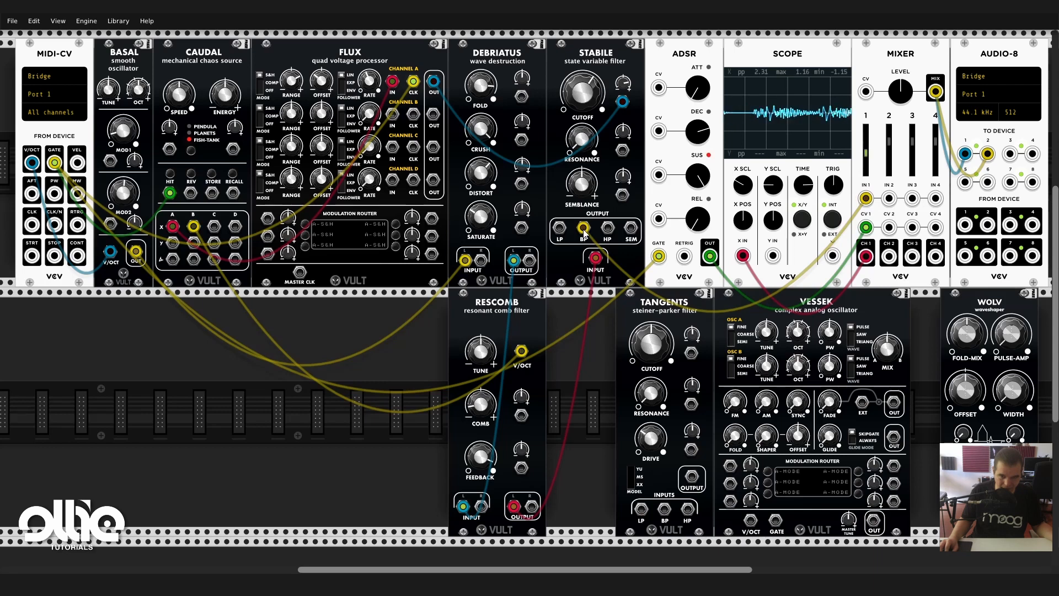
Try STABILE's HP output, feed the mixer from SEM instead, and patch CAUDAL's A/Y output to STABILE's SEMBLANCE modulation input
drag(583, 227, 607, 227)
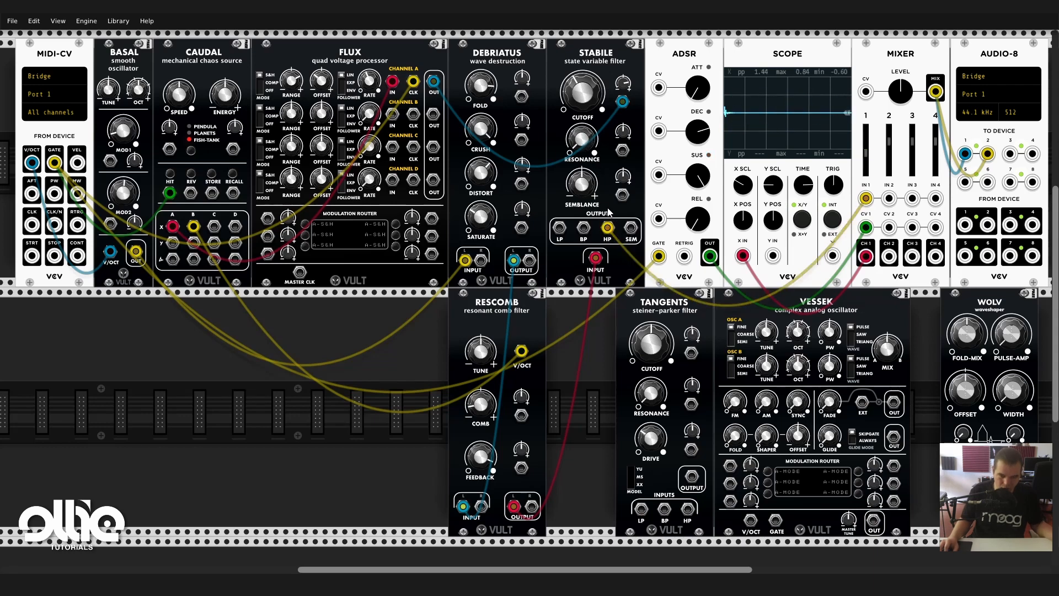
drag(607, 230, 631, 227)
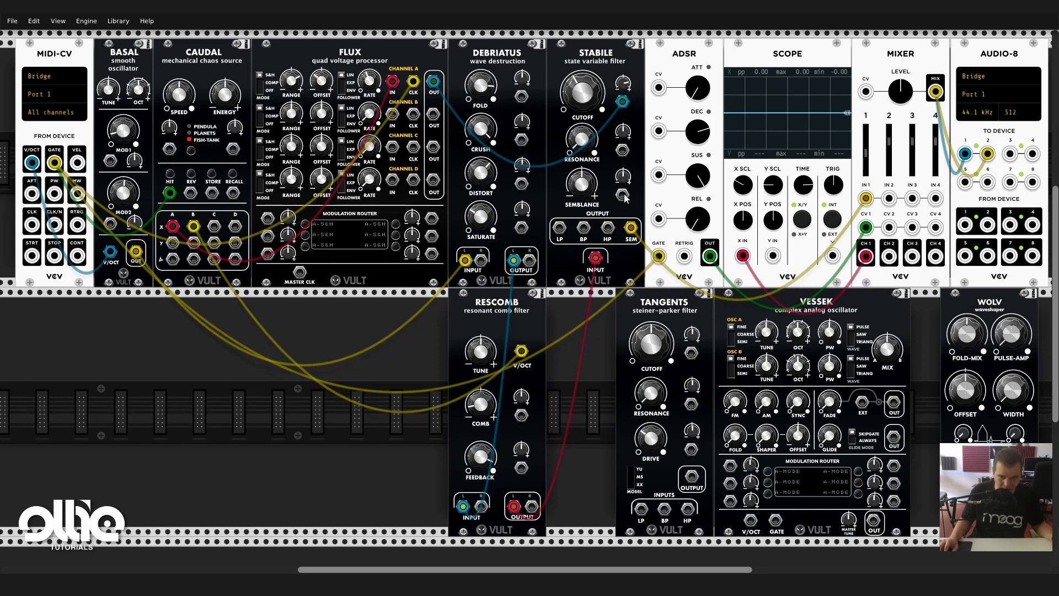
drag(623, 195, 175, 300)
scroll(571, 246, down, 2)
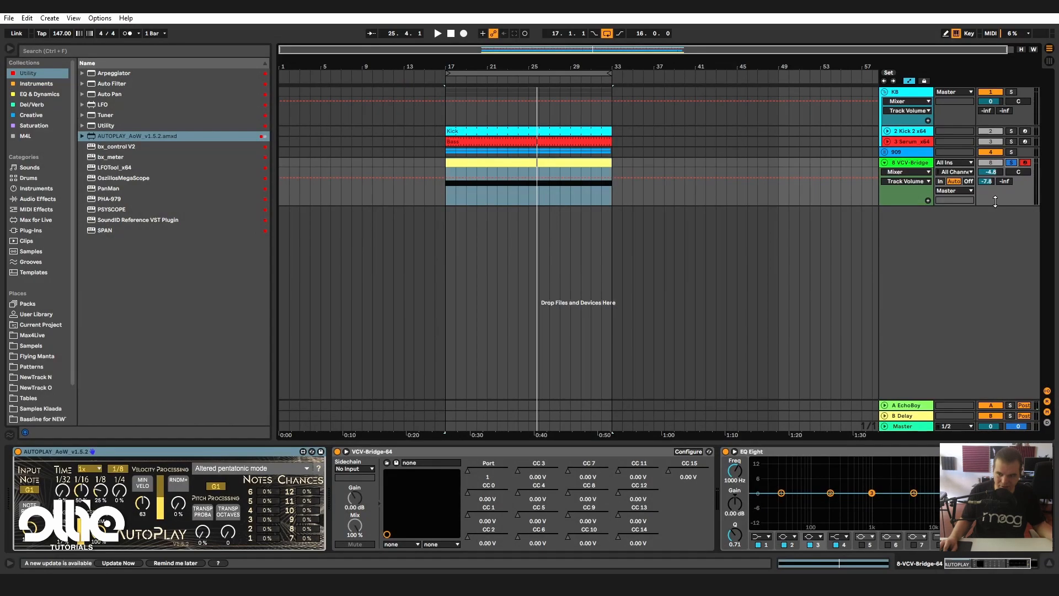
In Ableton Live, play the full mix with the VCV-Bridge track unsoloed, set its volume to -6.3 dB, and return to VCV Rack
click(1010, 163)
key(space)
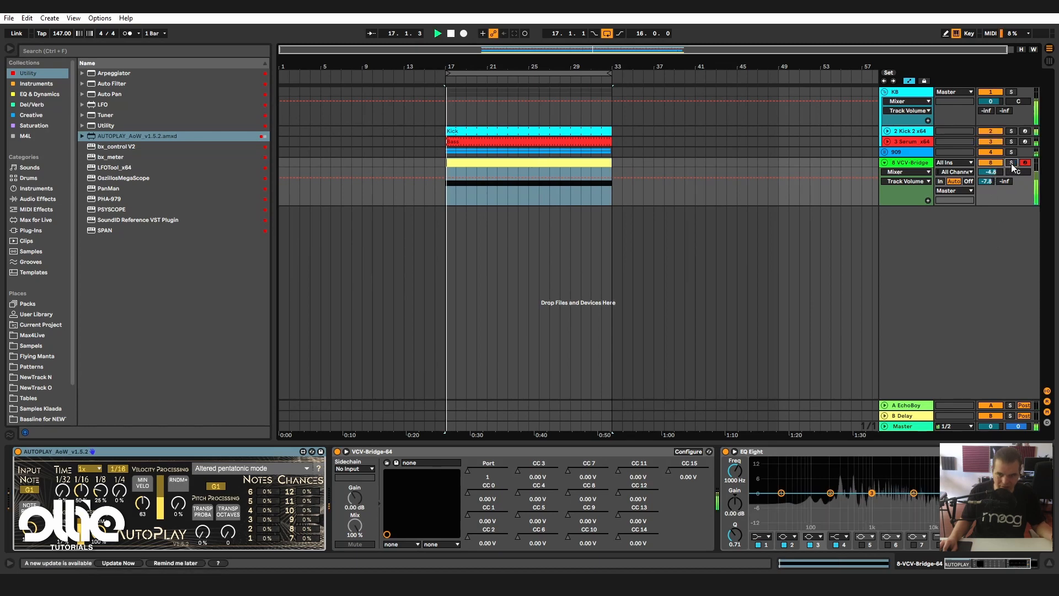
drag(993, 172, 994, 176)
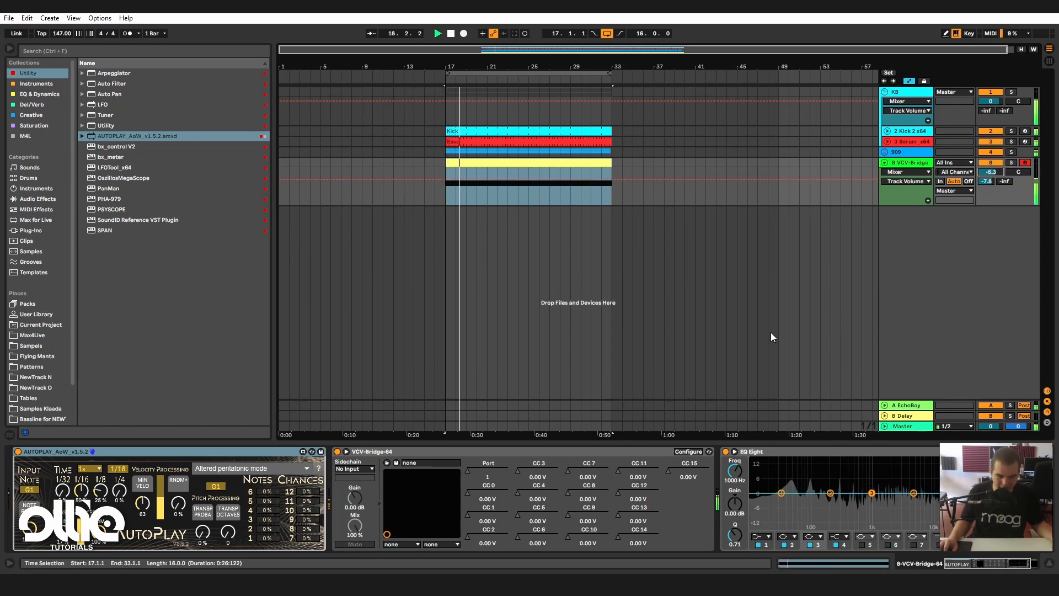
key(alt+Tab)
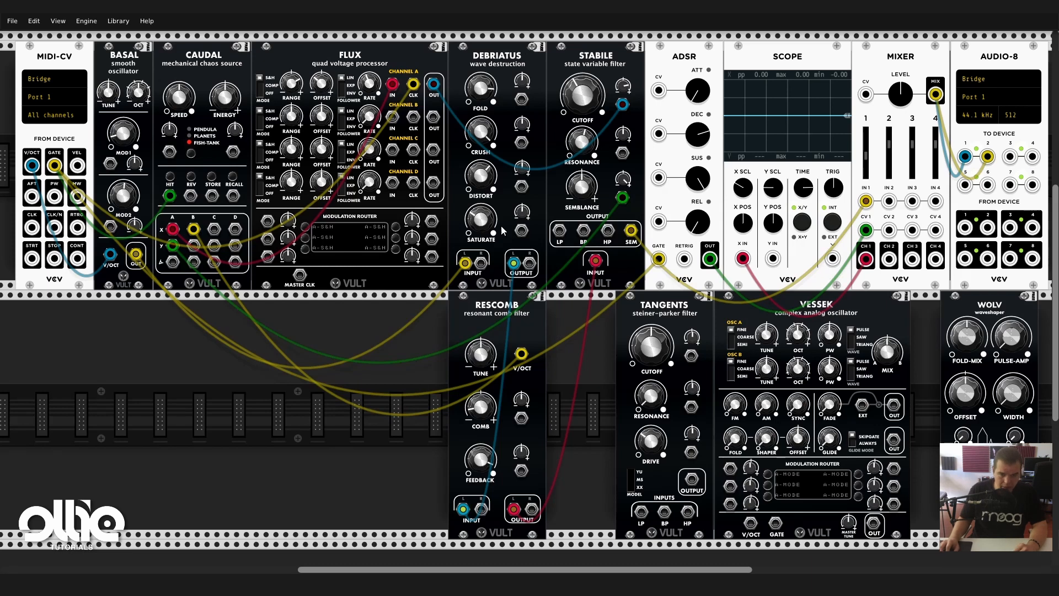
Move BASAL, CAUDAL, FLUX and DEBRIATUS side by side into the second row, and shift RESCOMB directly beside TANGENTS
drag(129, 55, 55, 303)
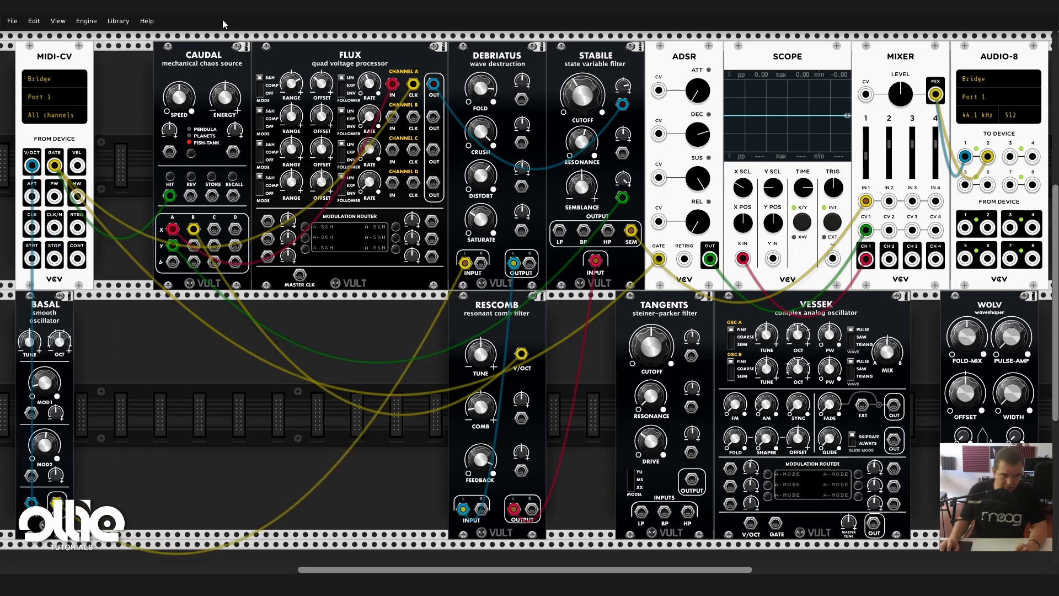
drag(215, 66, 93, 317)
drag(346, 62, 268, 344)
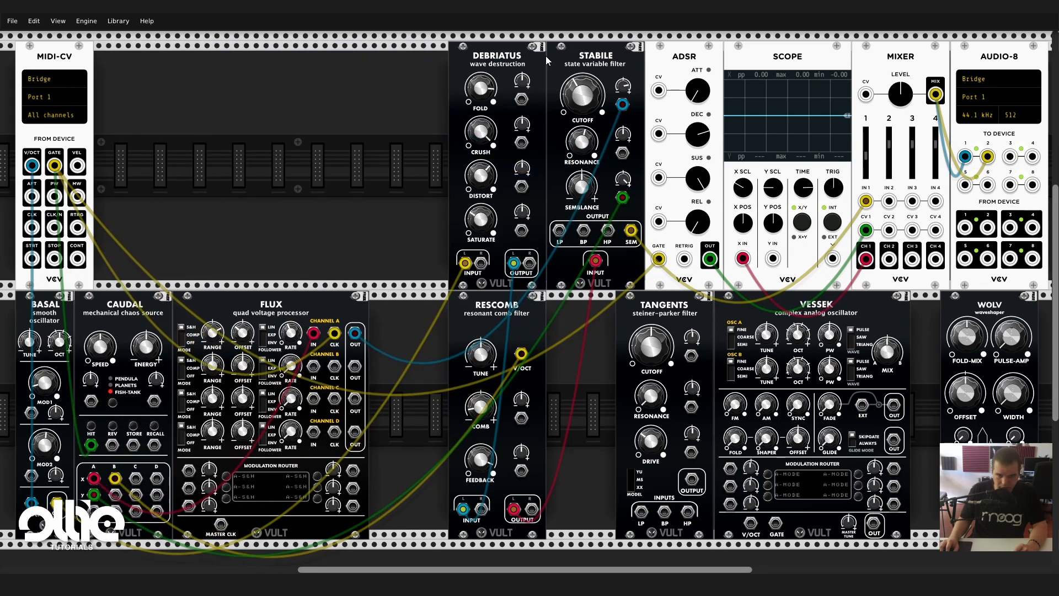
drag(545, 55, 457, 55)
drag(467, 304, 536, 301)
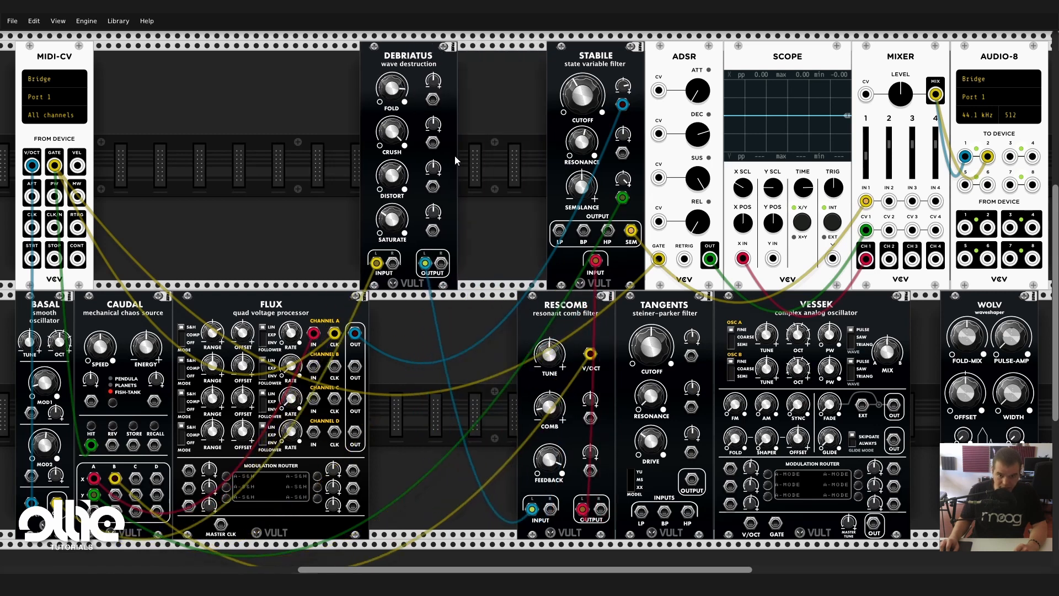
drag(454, 156, 464, 405)
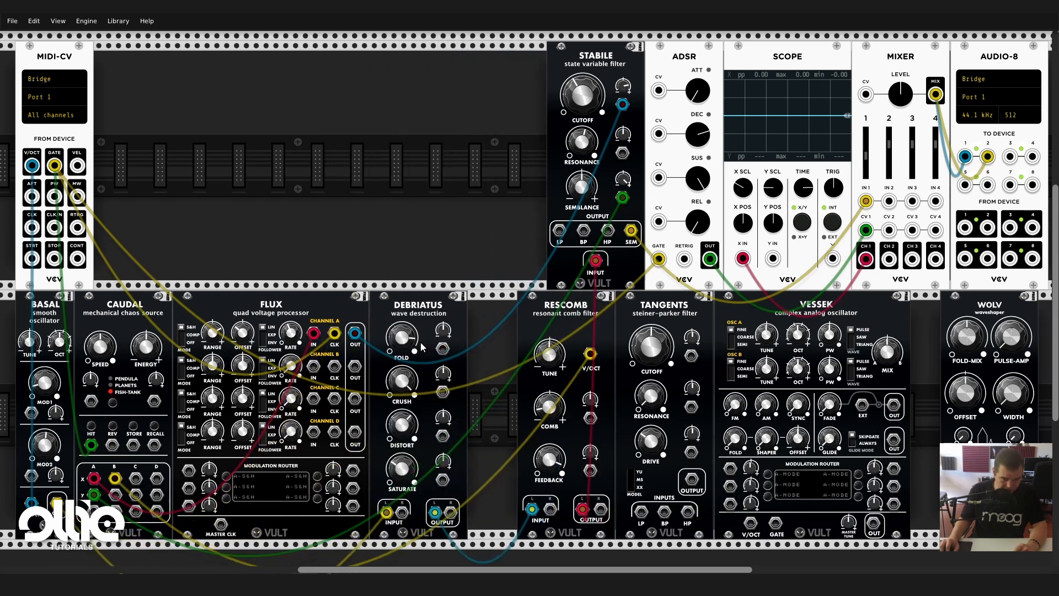
Disconnect all cables from MIDI-CV's V/OCT and GATE outputs
right_click(36, 166)
right_click(59, 164)
right_click(59, 164)
right_click(59, 164)
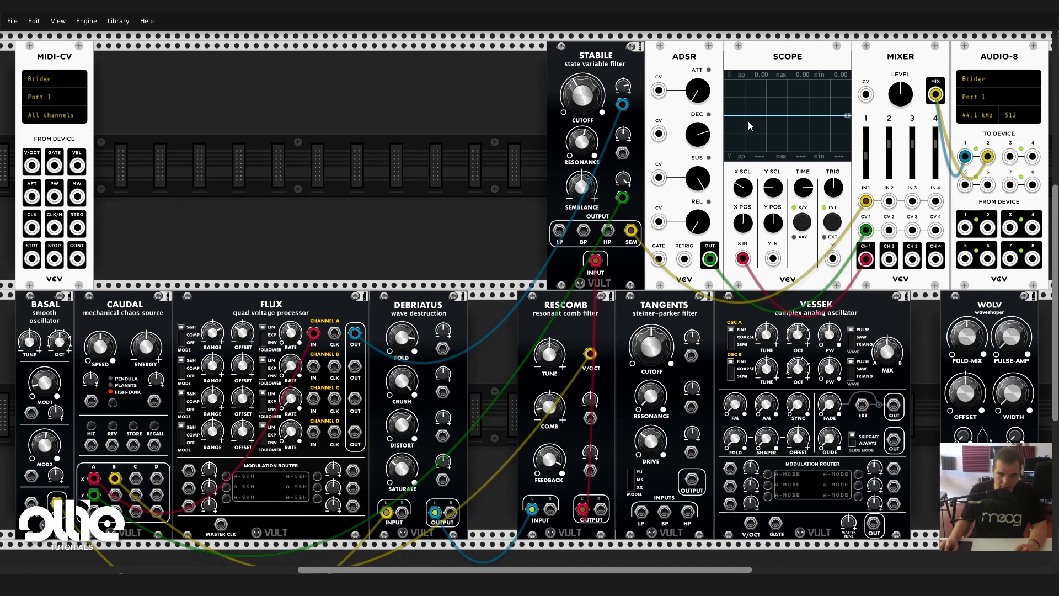
Disconnect the cables from STABILE's CUTOFF and SEMBLANCE modulation inputs, its SEM output and its audio input
right_click(622, 104)
right_click(622, 197)
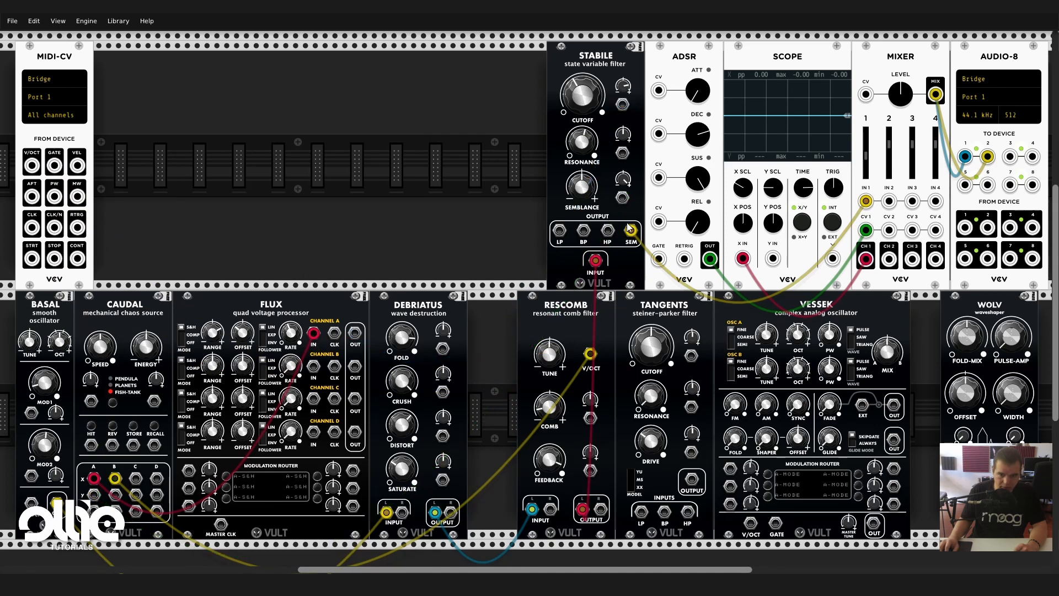
right_click(630, 230)
right_click(595, 261)
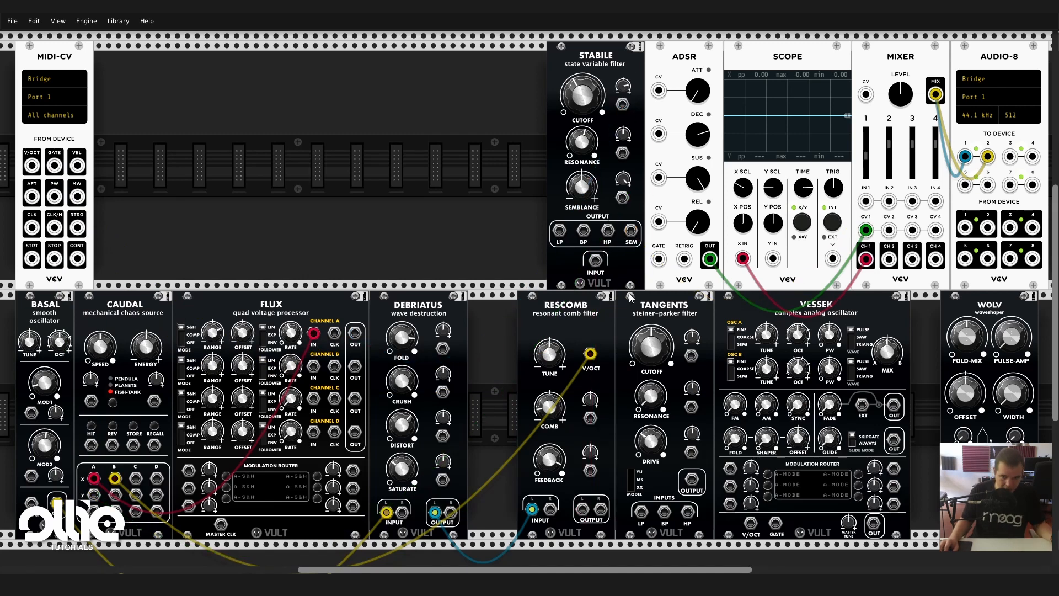
Connect ADSR's GATE input to MIDI-CV's GATE output
drag(658, 258, 55, 166)
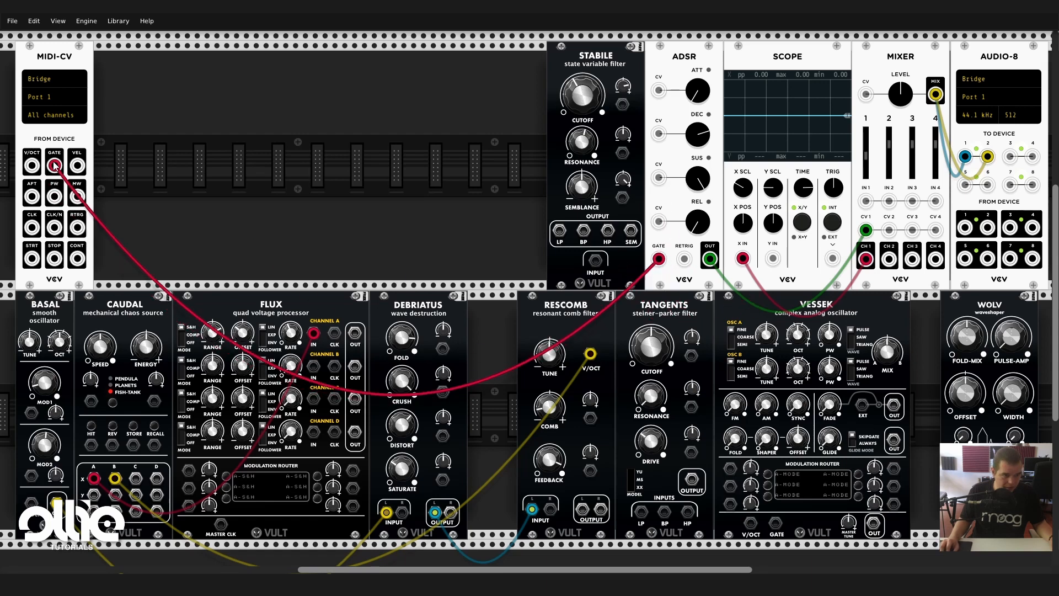
right_click(54, 166)
drag(658, 258, 54, 165)
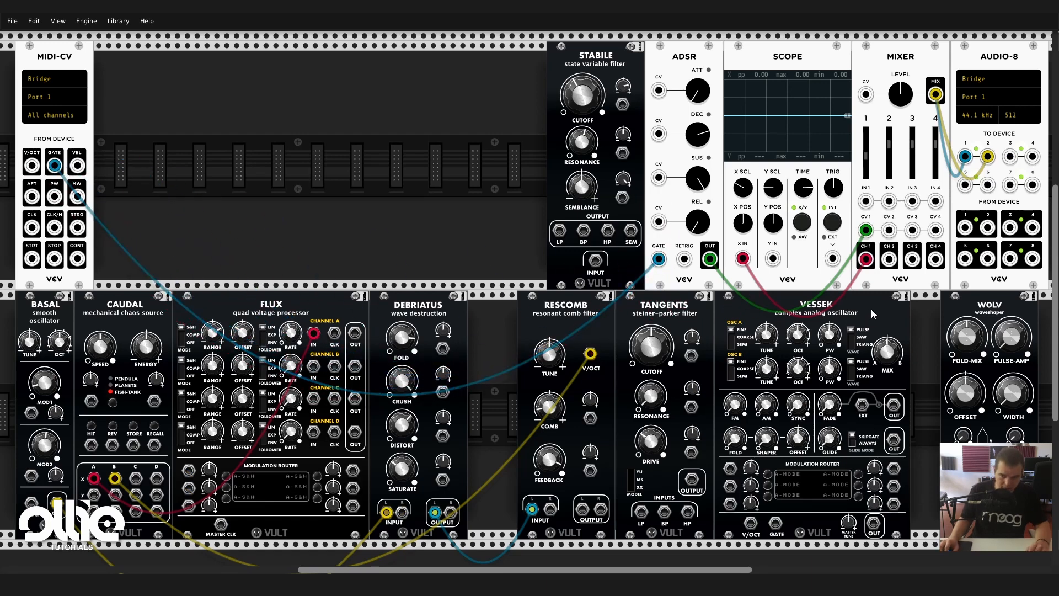
Place VESSEK directly beside MIDI-CV, patch its OUT to the mixer's IN 1 and its V/OCT input to MIDI-CV's V/OCT output
drag(743, 300, 124, 51)
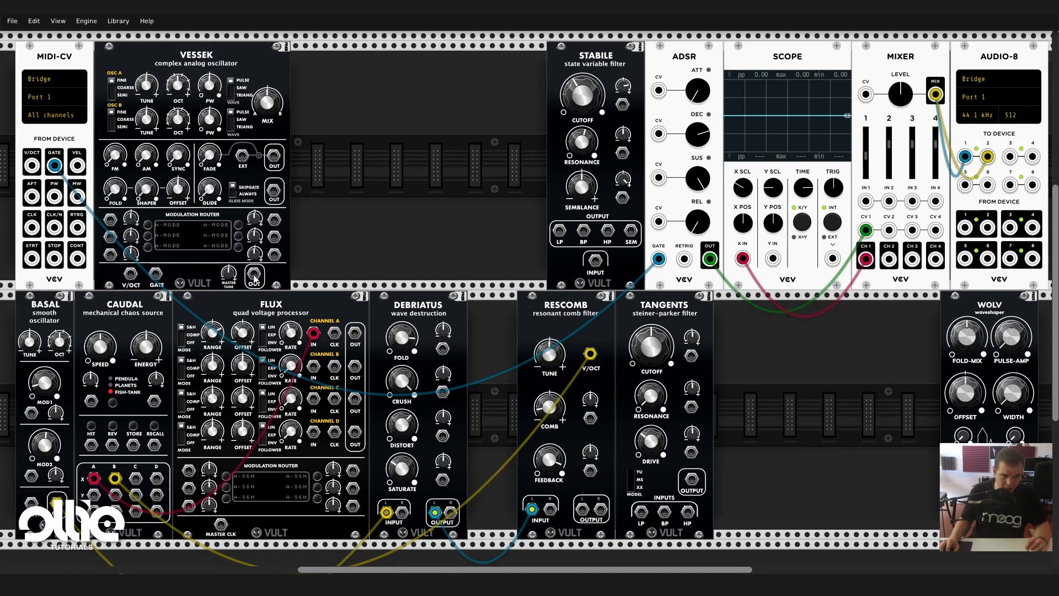
drag(253, 274, 865, 201)
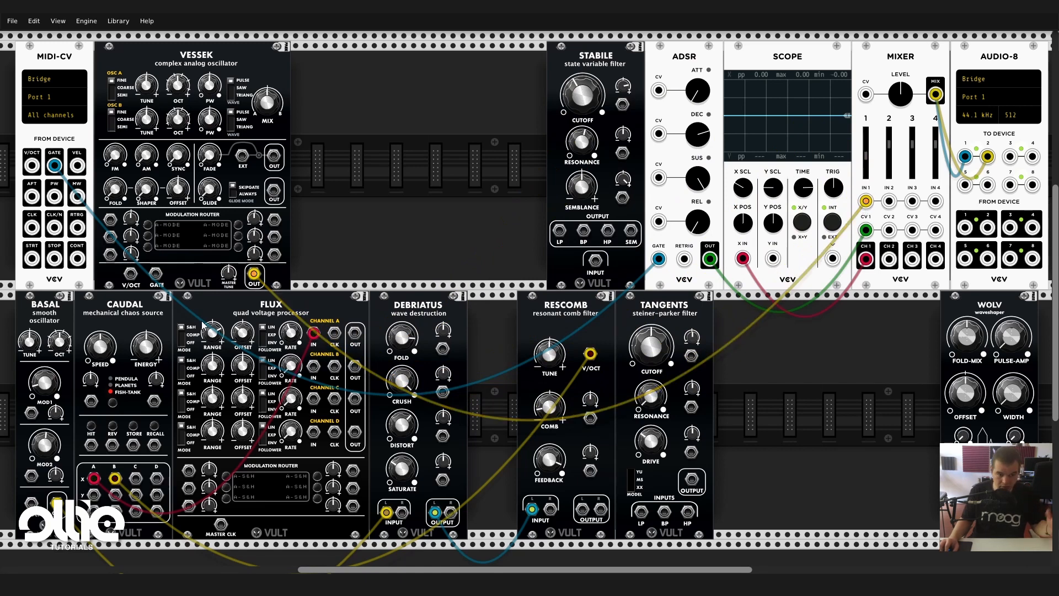
drag(129, 276, 164, 165)
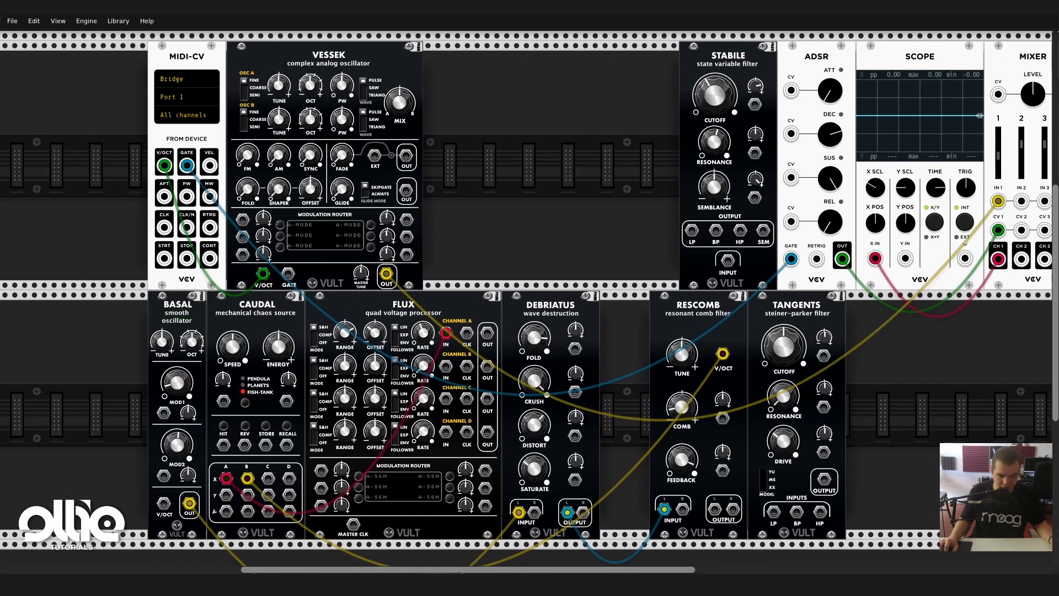
drag(404, 569, 460, 572)
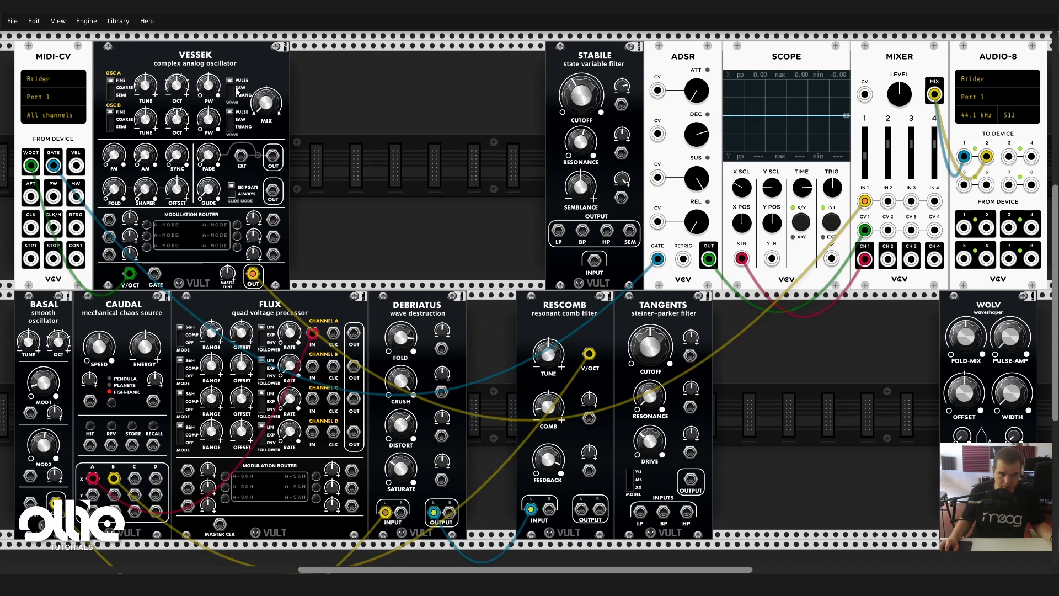
click(231, 97)
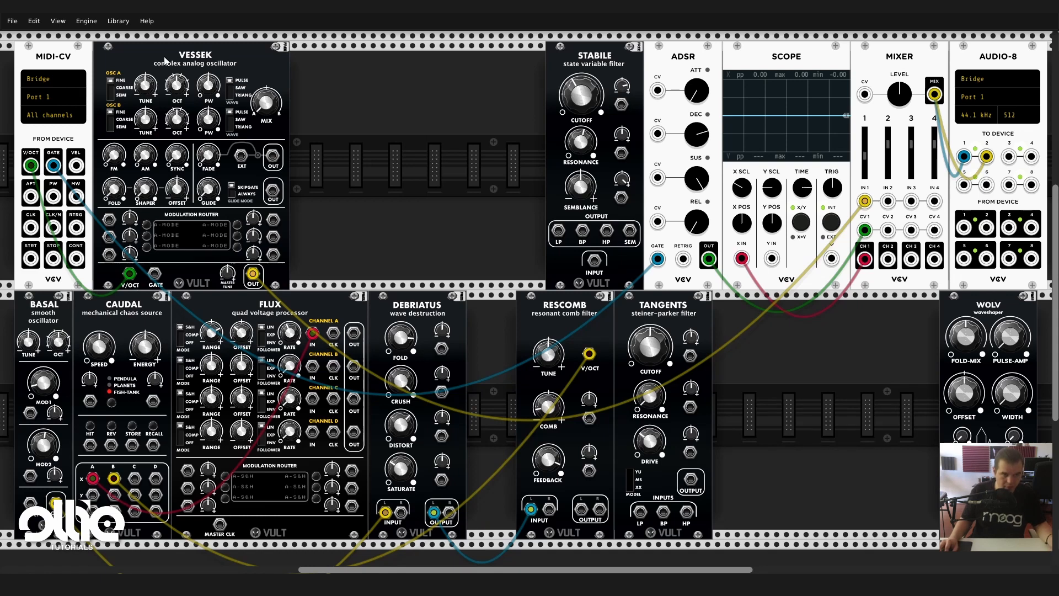
Move VESSEK closer to STABILE and assign its AM and FM controls to the first two A-side slots of its modulation router
drag(165, 60, 400, 61)
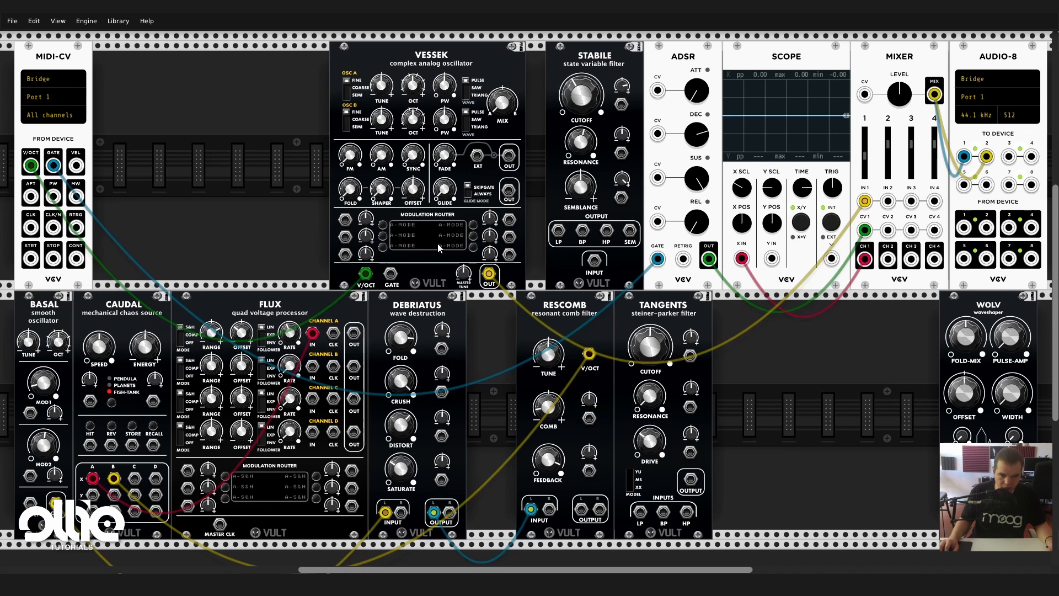
click(382, 225)
drag(381, 160, 382, 155)
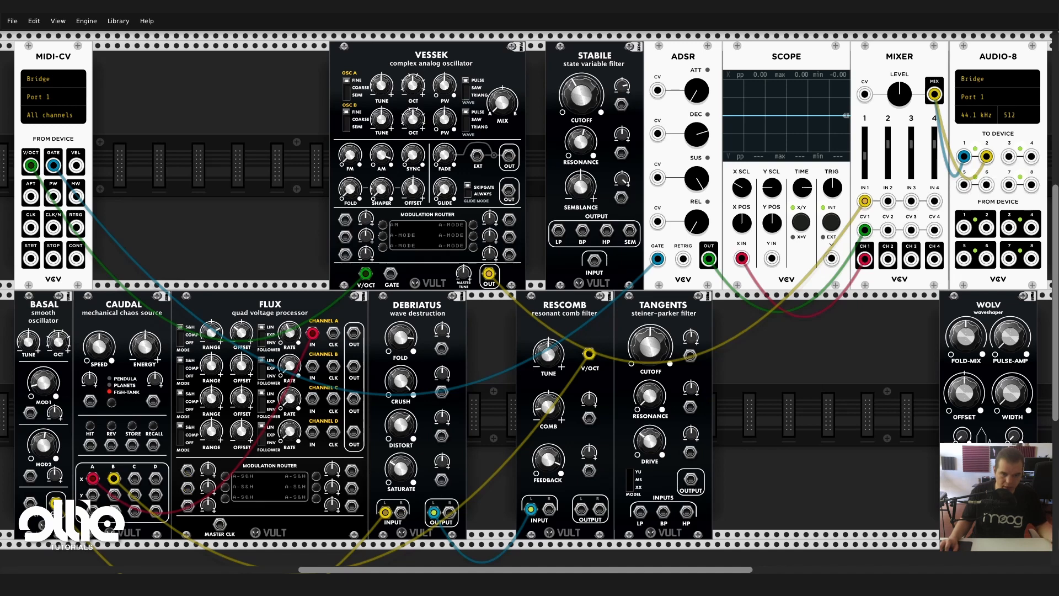
click(381, 236)
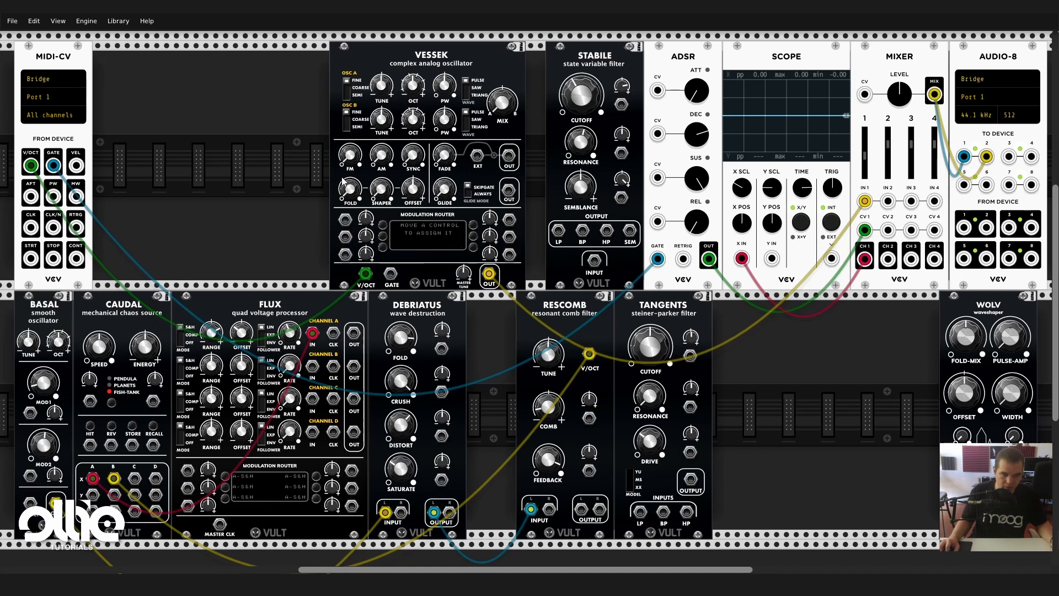
drag(347, 161, 347, 157)
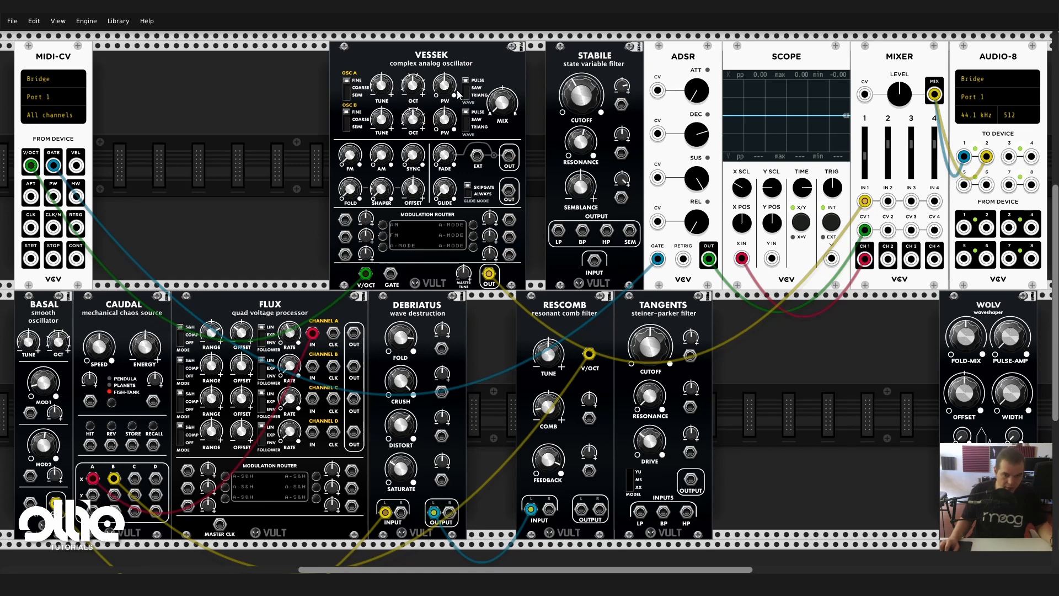
Try VESSEK's FM amount and OSC B's triangle waveform, and bring VESSEK back directly beside MIDI-CV
drag(447, 56, 209, 72)
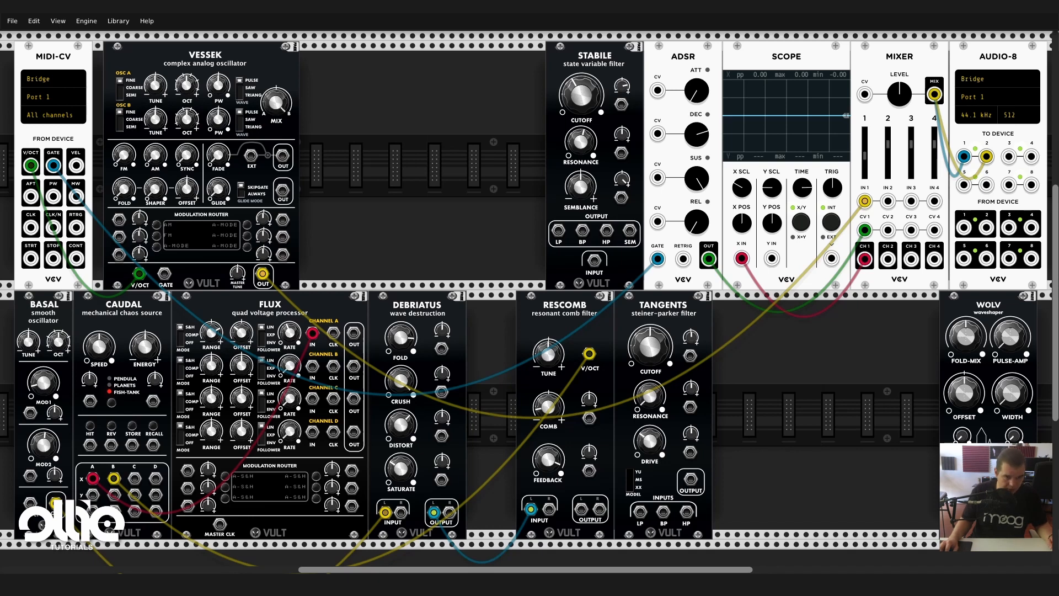
drag(253, 65, 283, 72)
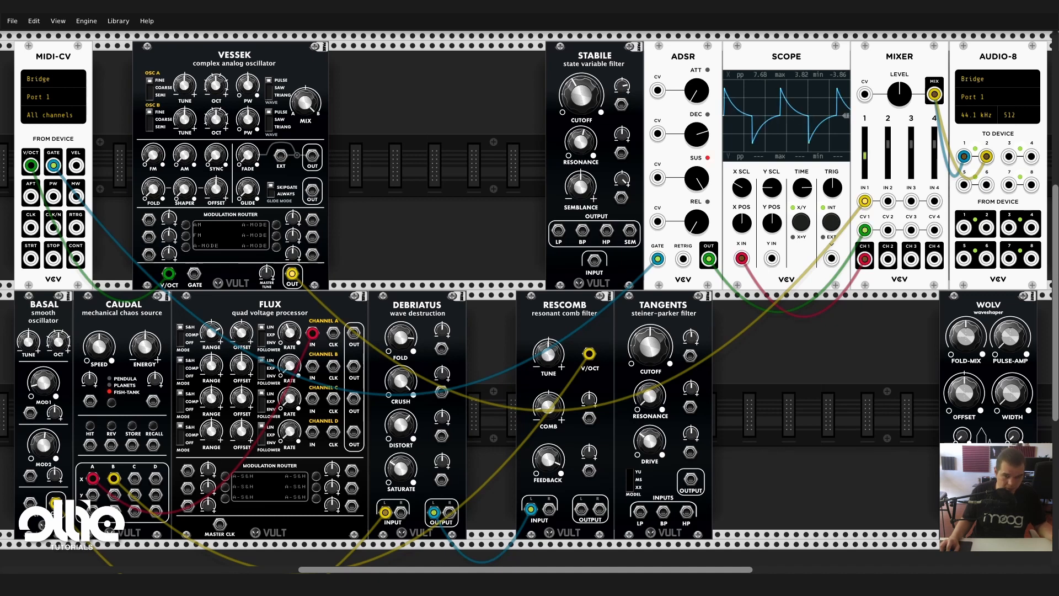
drag(153, 159, 153, 55)
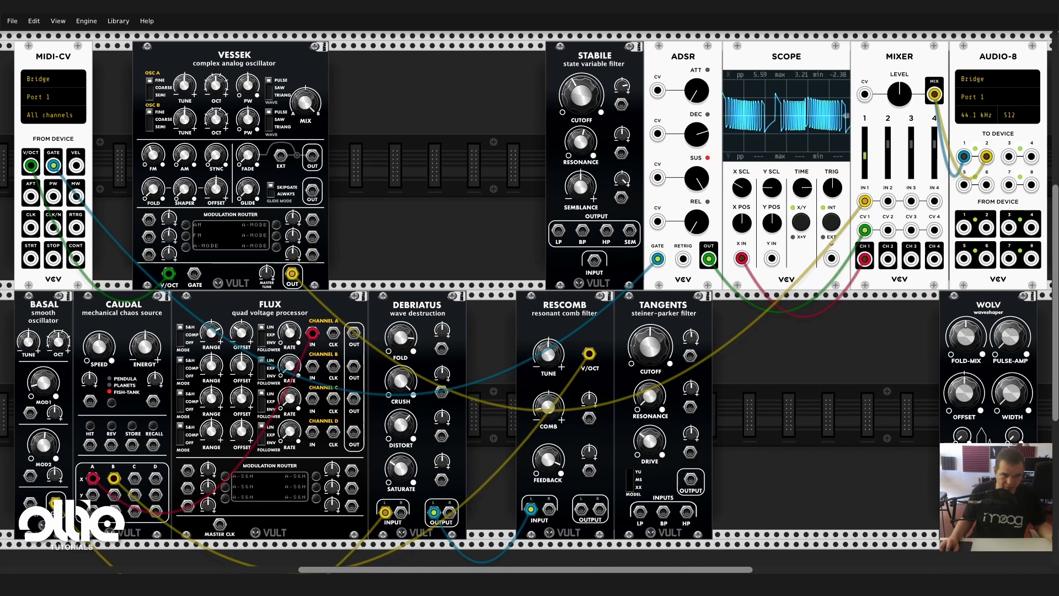
drag(153, 155, 154, 110)
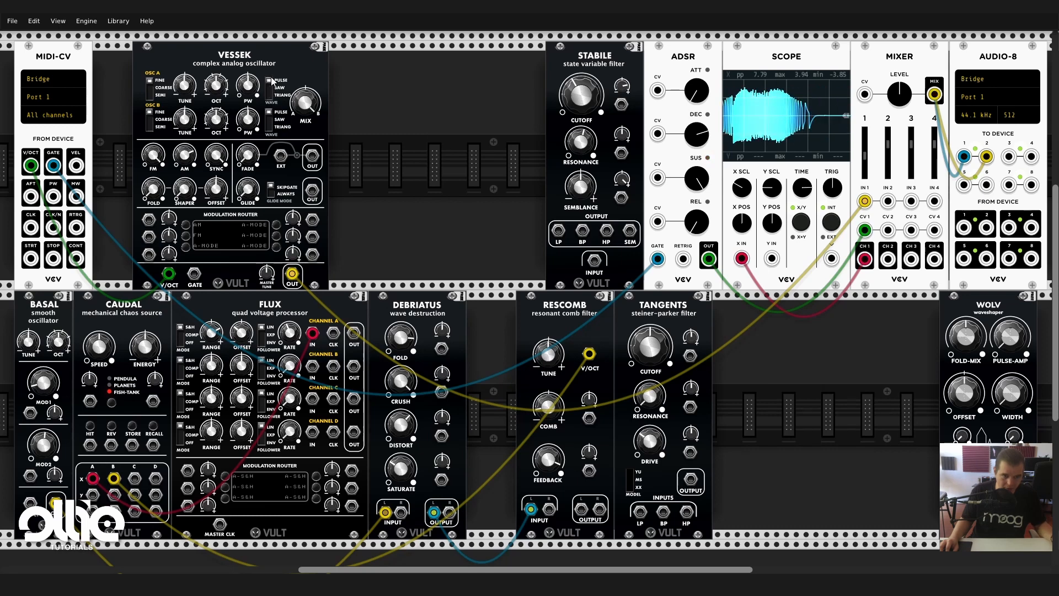
click(270, 128)
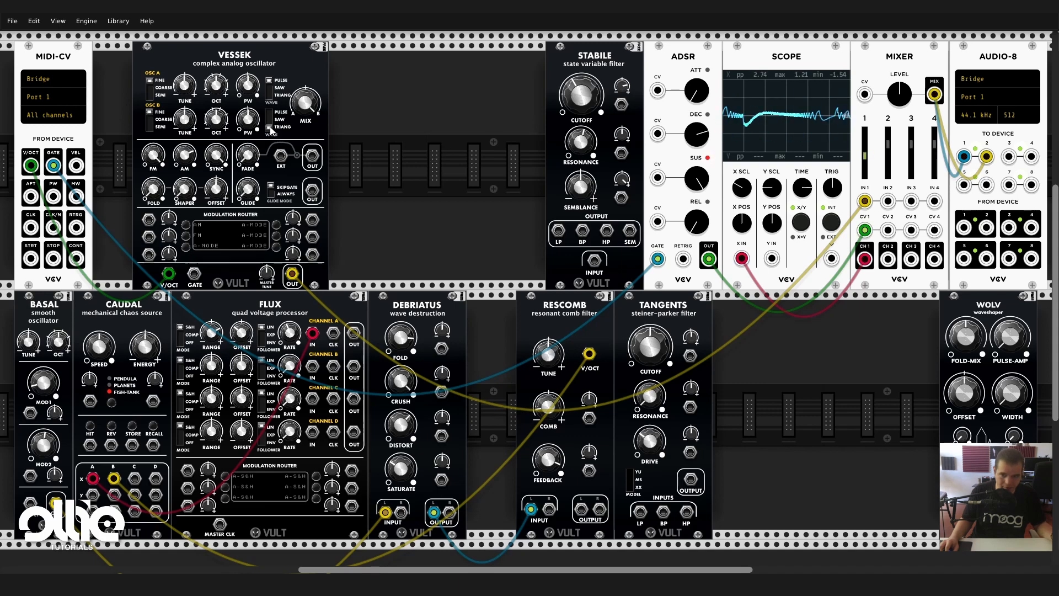
click(270, 125)
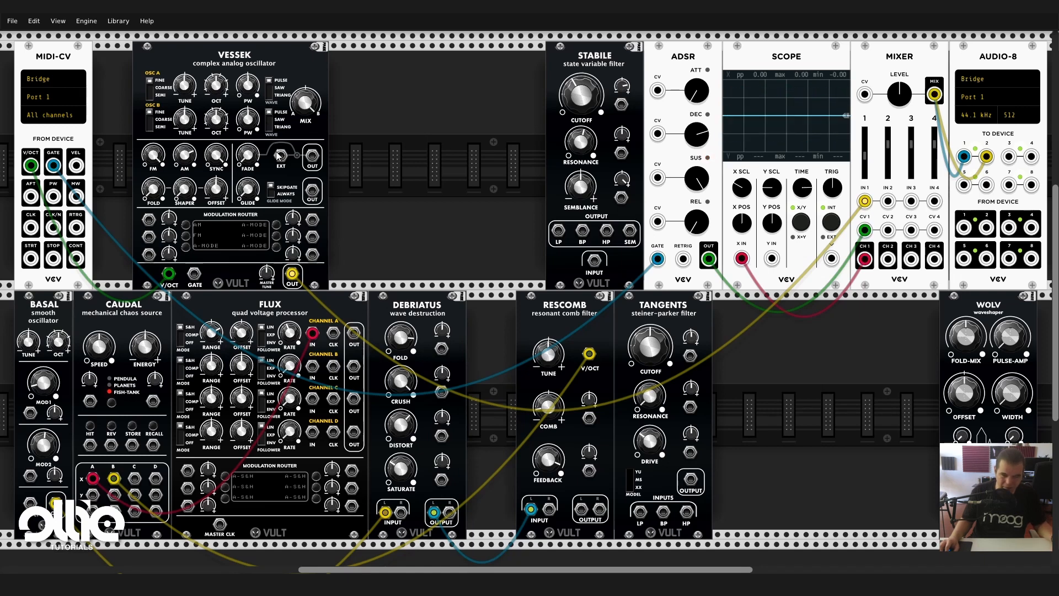
drag(226, 88, 187, 88)
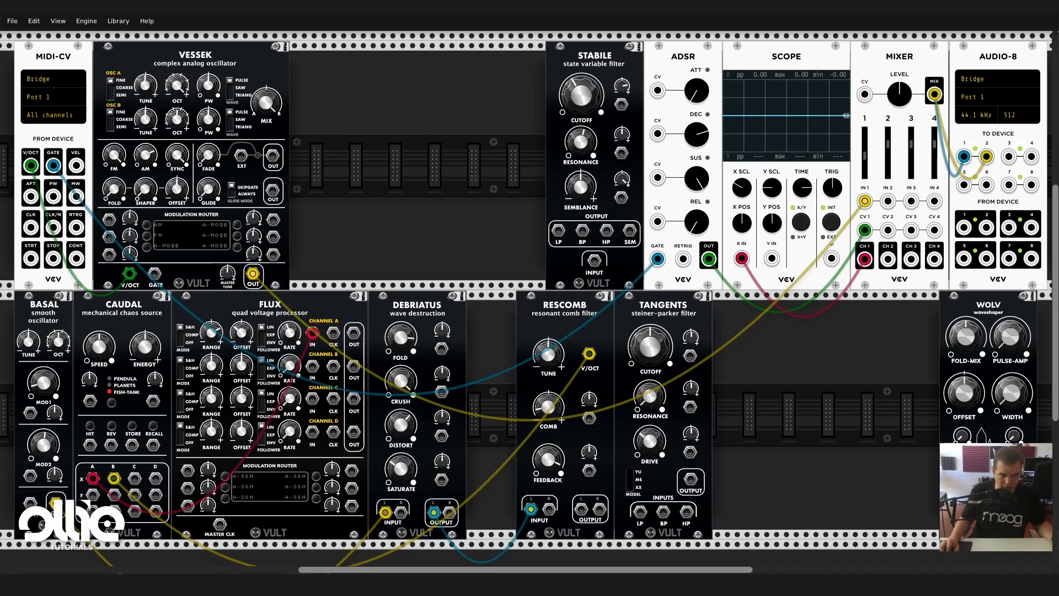
Reassign the first slot of VESSEK's modulation router to A-OCT and patch FLUX's channel A OUT to that slot's input
click(147, 225)
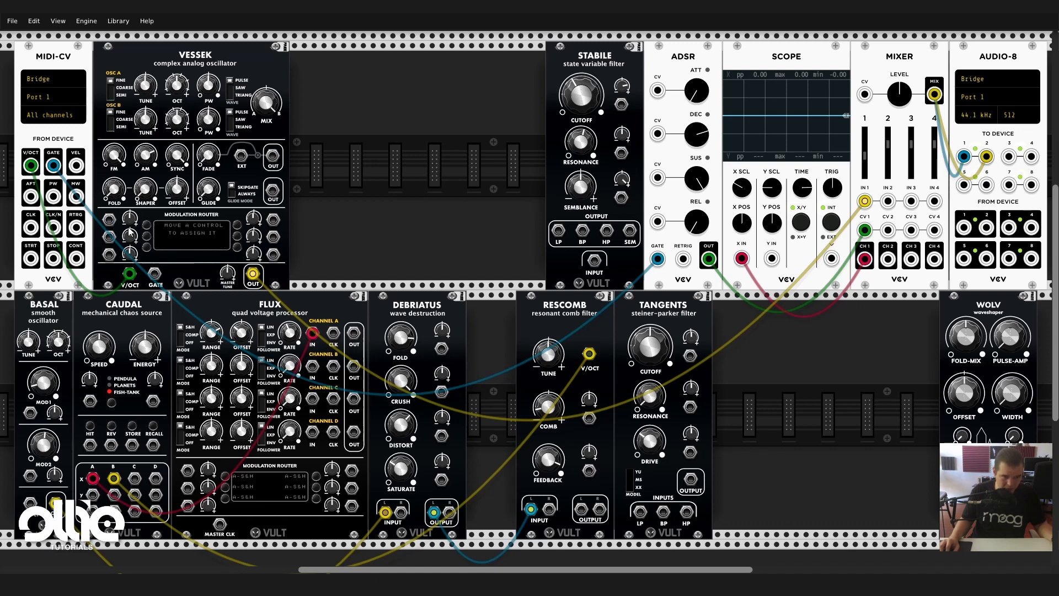
click(180, 74)
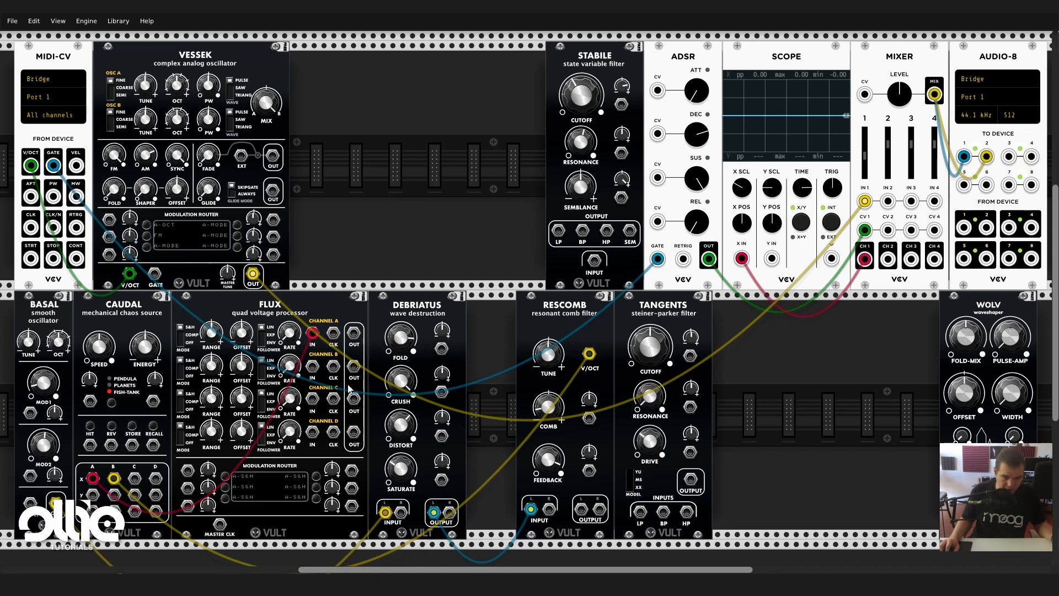
drag(354, 333, 108, 219)
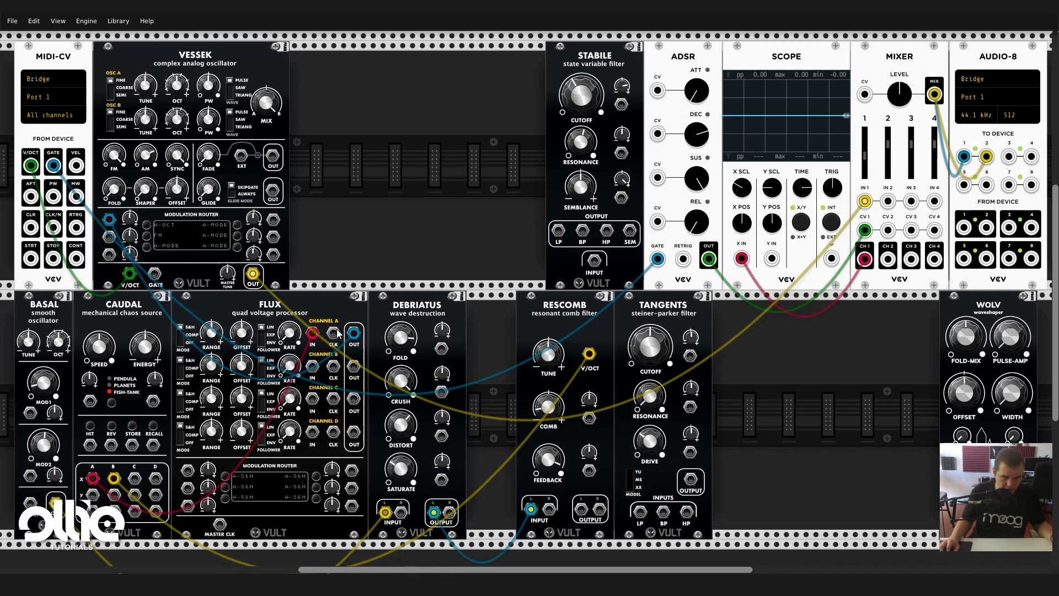
Patch MIDI-CV's GATE output to FLUX's channel A CLK input and CAUDAL's HIT input, keeping VESSEK directly beside MIDI-CV
drag(333, 334, 54, 165)
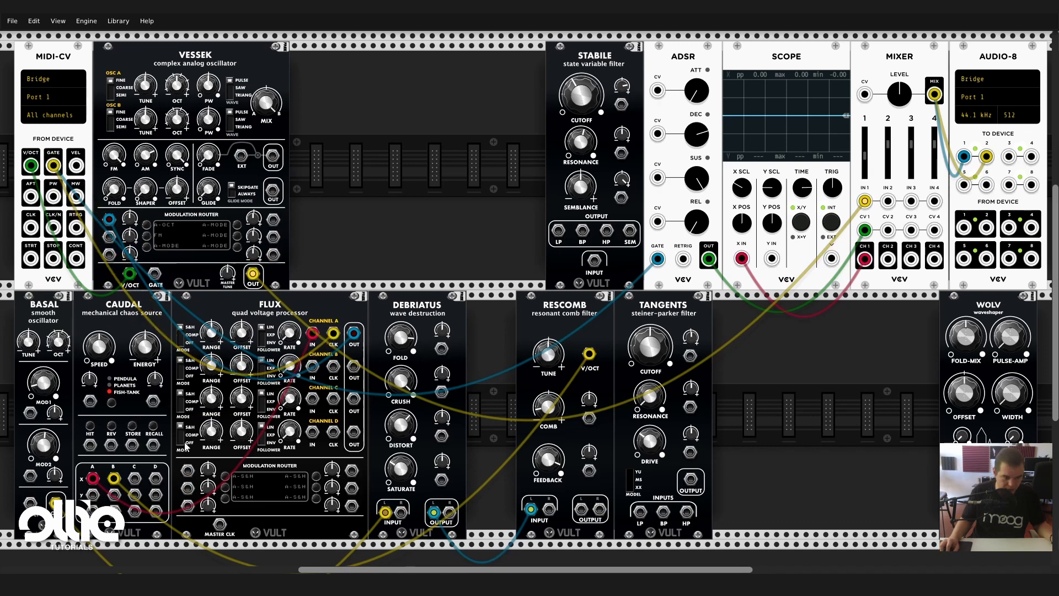
drag(89, 445, 53, 166)
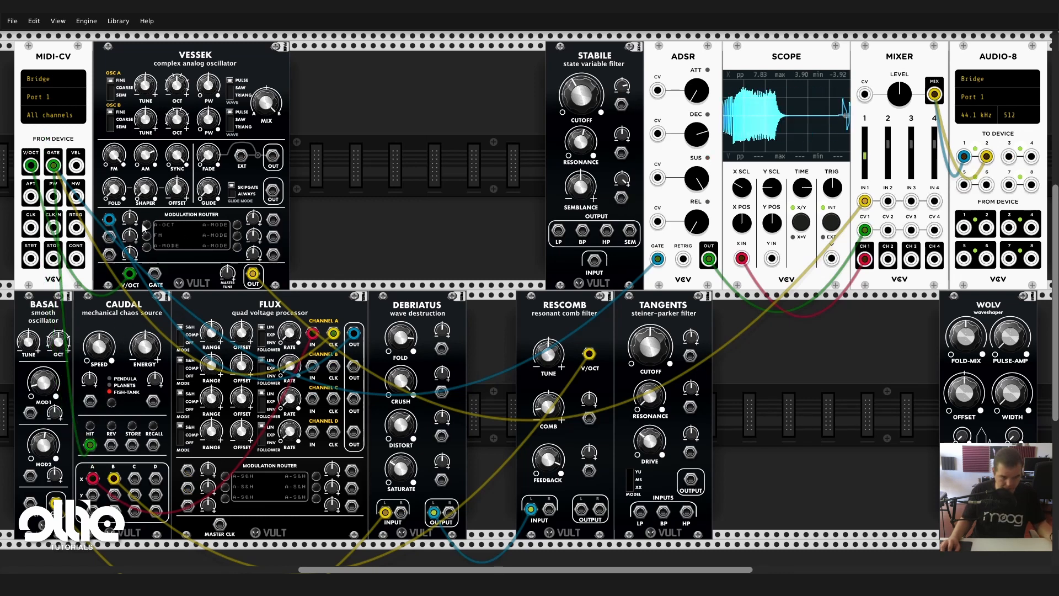
drag(144, 192, 153, 192)
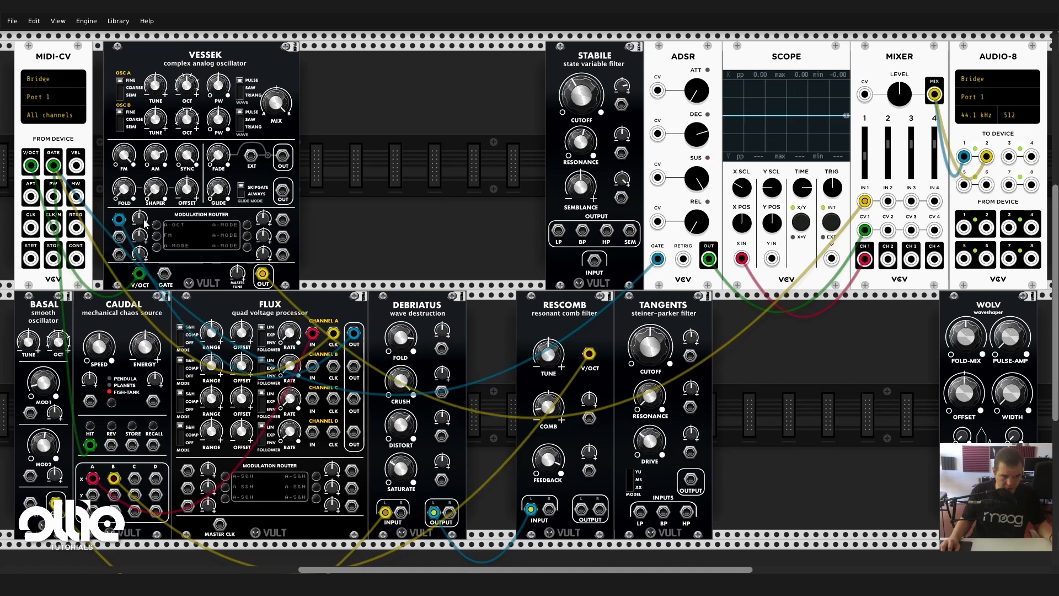
key(ctrl+z)
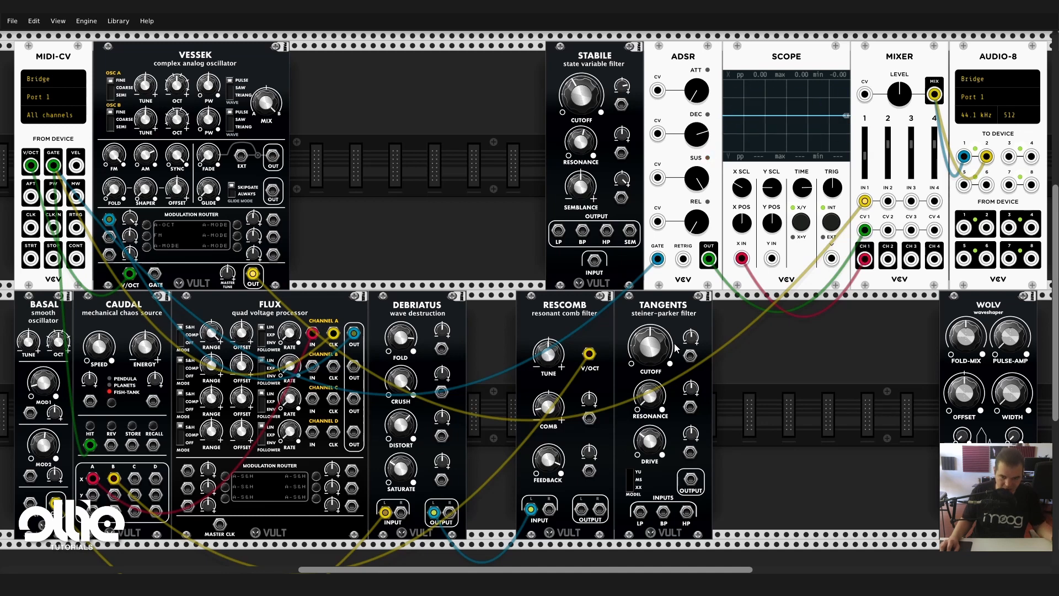
Place TANGENTS beside VESSEK, reroute VESSEK's OUT to its BP input, and patch TANGENTS' OUTPUT to the mixer's IN 1
drag(683, 409, 358, 160)
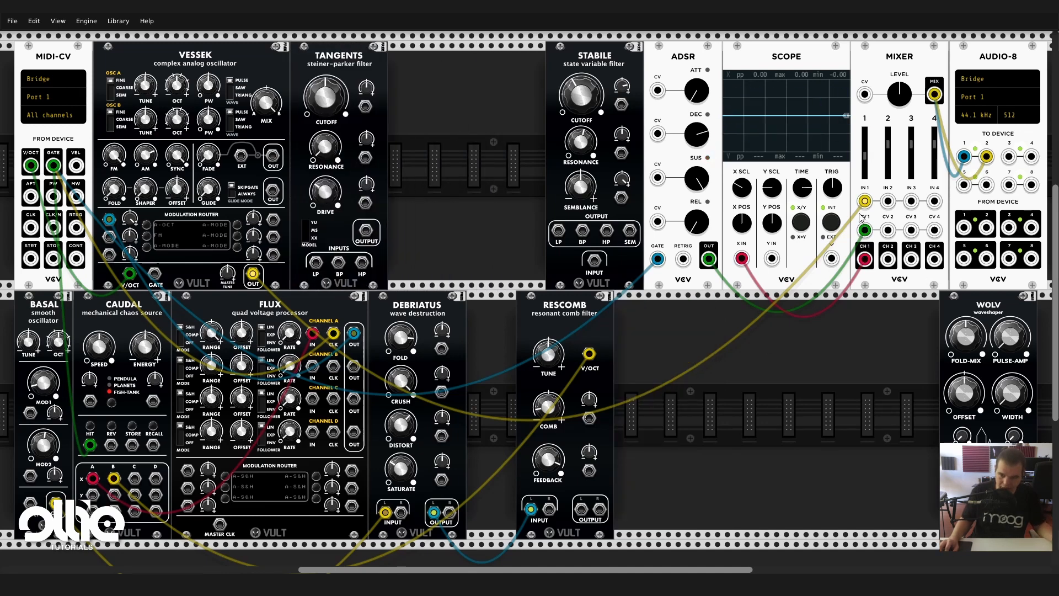
drag(253, 274, 338, 312)
scroll(331, 97, up, 2)
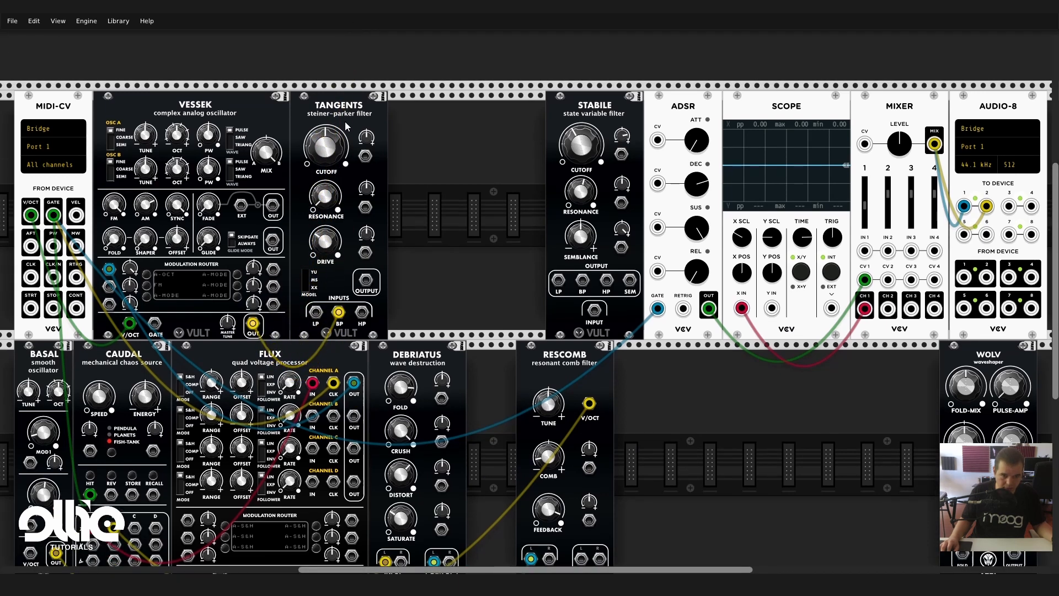
scroll(432, 270, down, 1)
scroll(419, 265, down, 1)
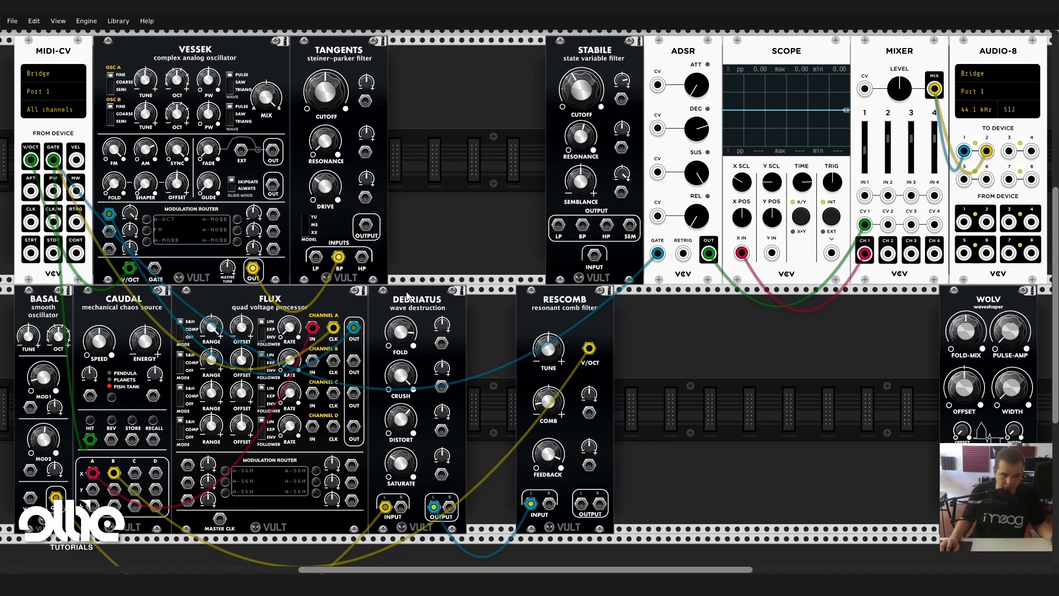
drag(366, 224, 864, 195)
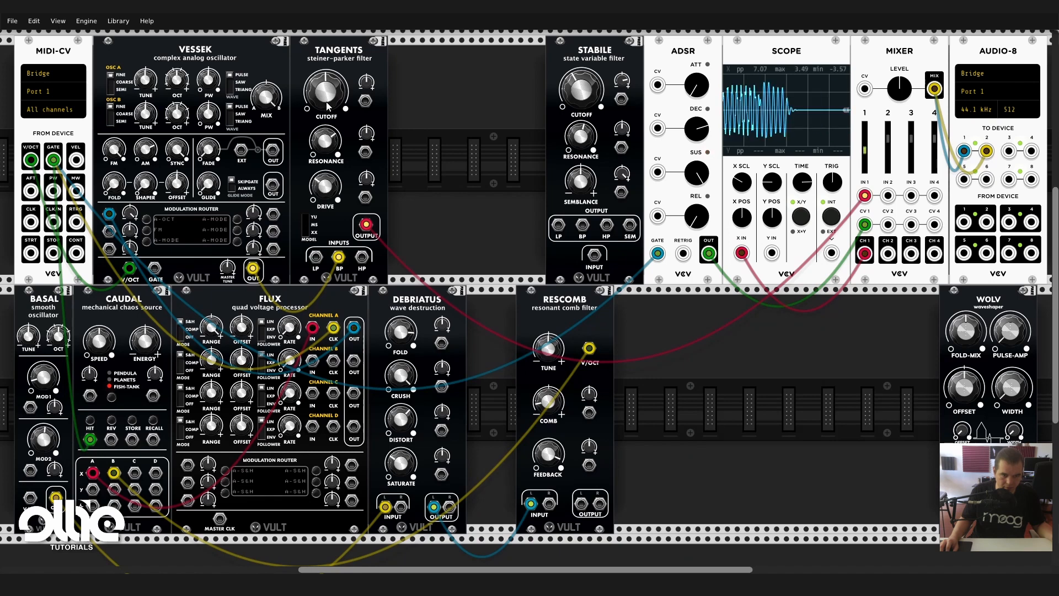
Adjust TANGENTS' CUTOFF by ear and patch FLUX's channel B OUT to its cutoff modulation input
mouse_move(326, 104)
mouse_down()
mouse_move(326, 130)
mouse_move(326, 103)
mouse_up()
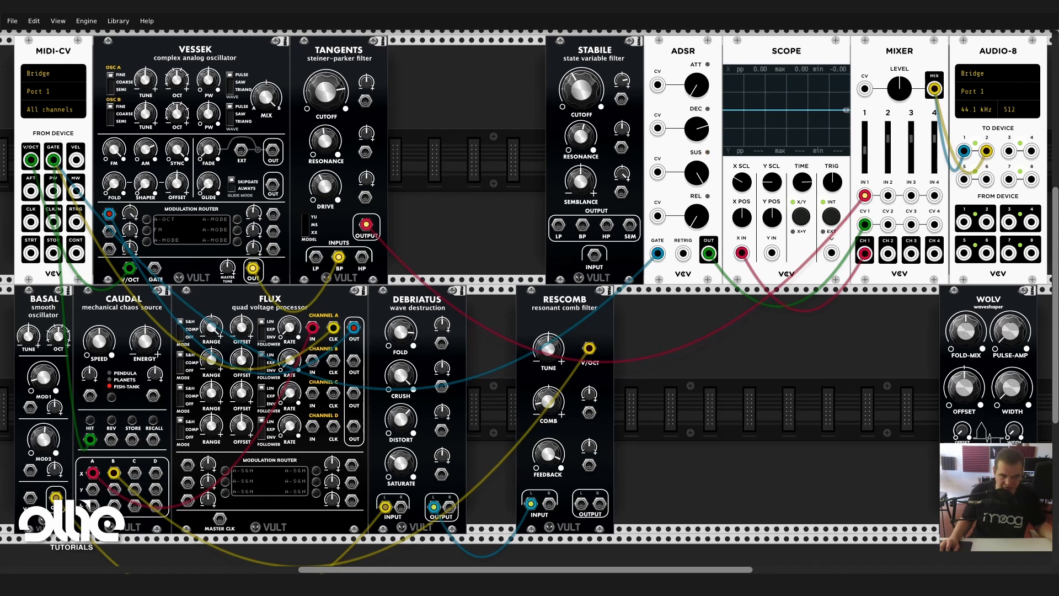
drag(327, 102, 326, 204)
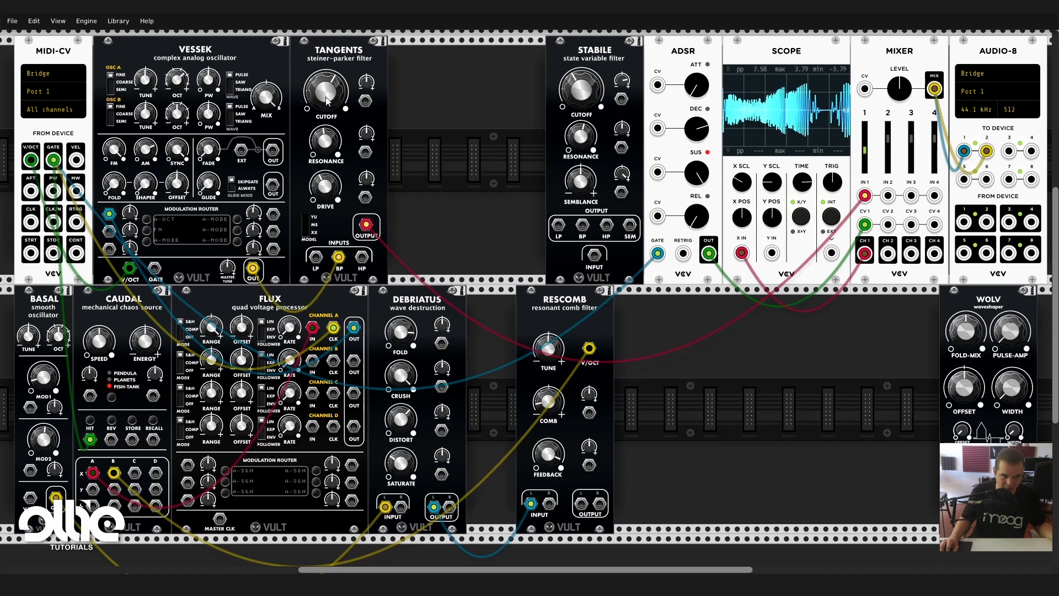
mouse_move(326, 104)
mouse_down()
mouse_move(326, 44)
mouse_move(327, 83)
mouse_up()
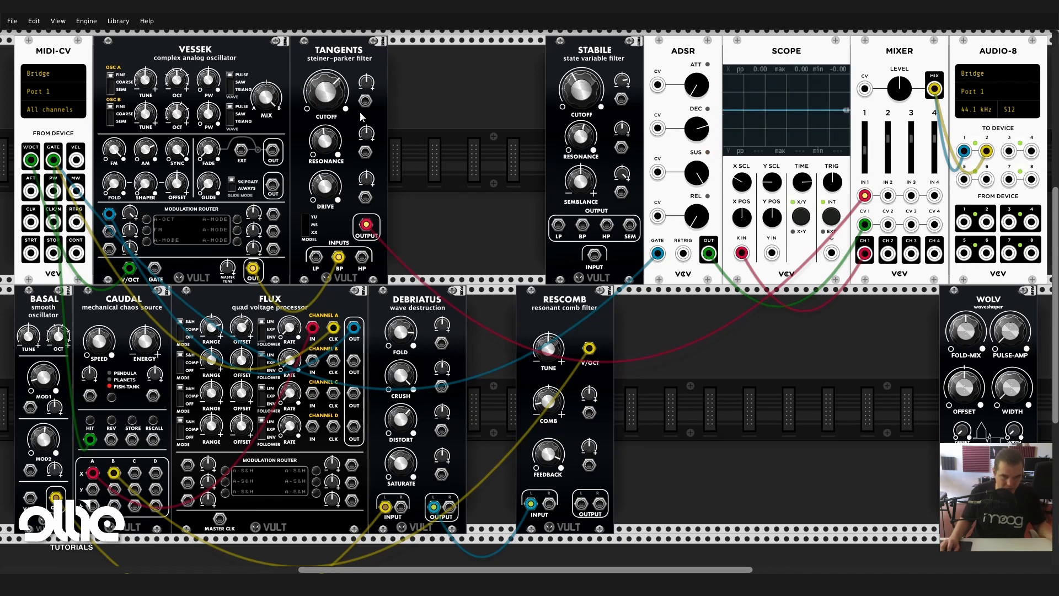
drag(354, 360, 365, 100)
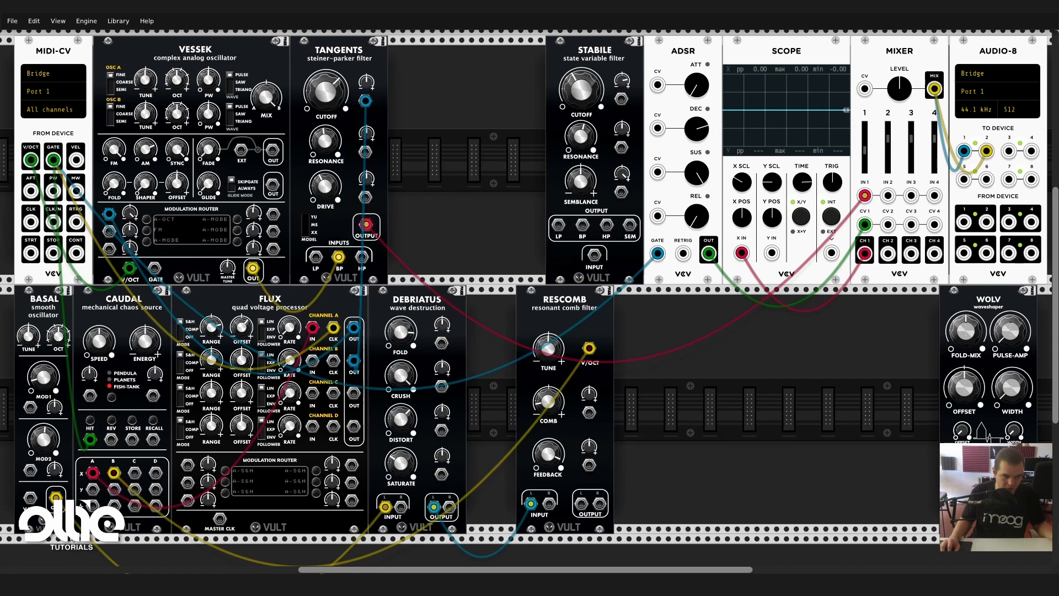
Patch CAUDAL's A Y output to FLUX's channel B IN and MIDI-CV's GATE output to FLUX's channel B CLK
drag(92, 490, 53, 160)
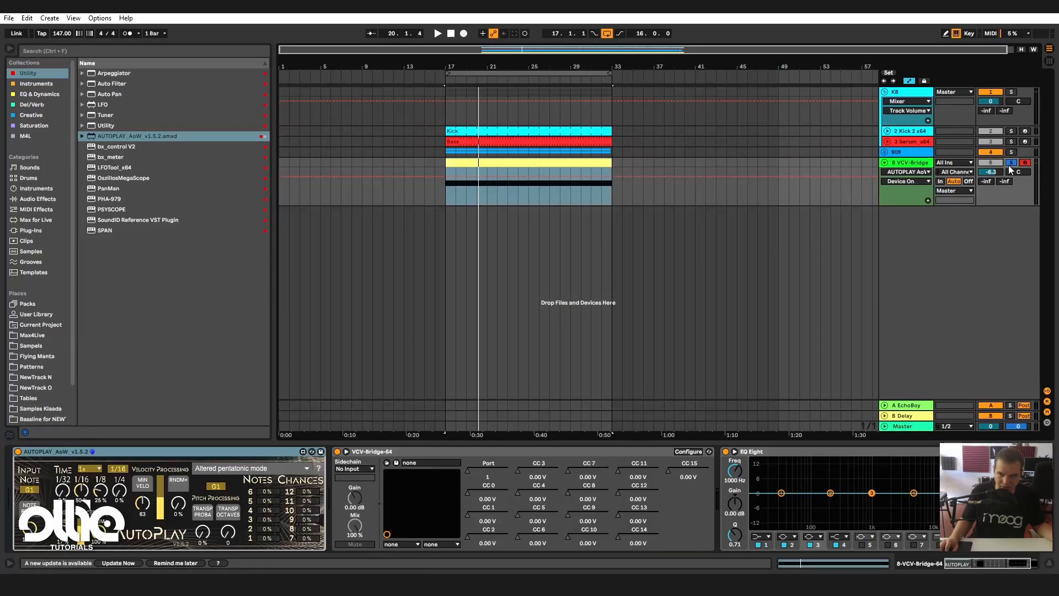
In Ableton Live, unsolo the 8 VCV-Bridge track and set its A-EchoBoy send to -12.2 during playback
click(1009, 164)
drag(987, 181, 987, 138)
key(space)
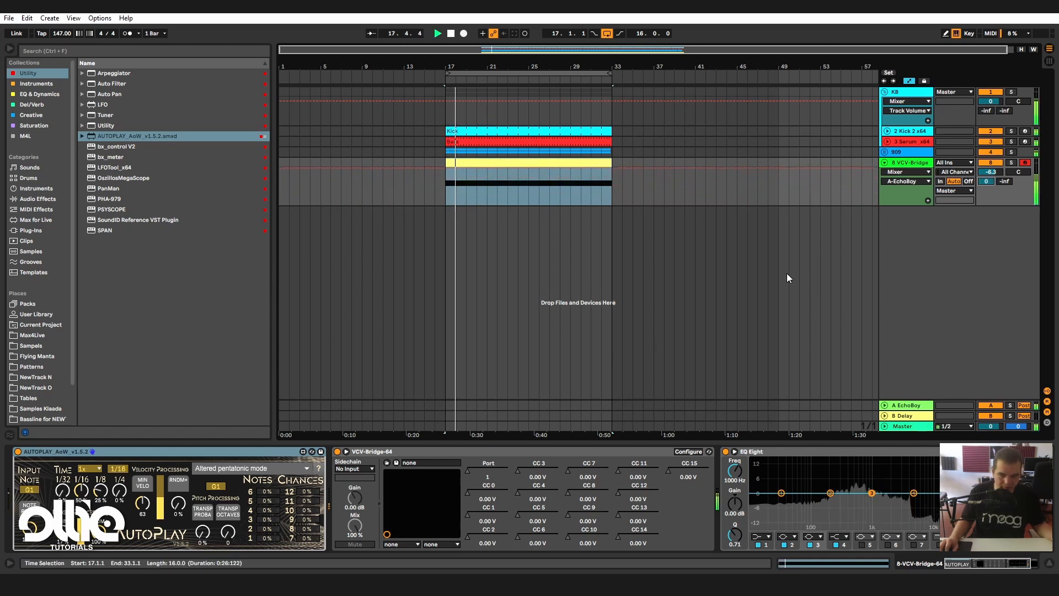
drag(987, 182, 987, 199)
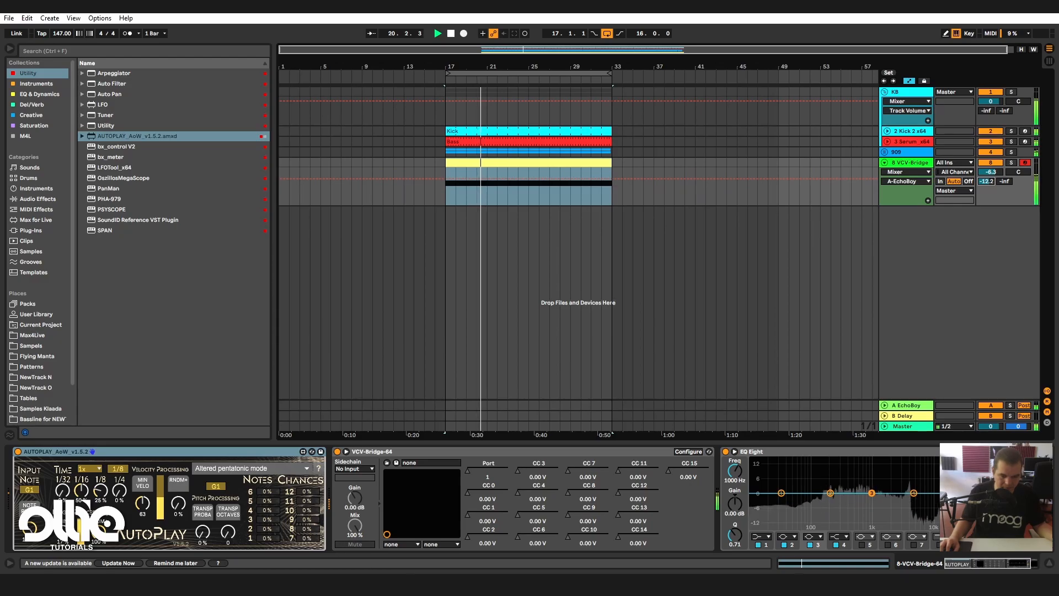
Switch back to VCV Rack and place STABILE directly beside TANGENTS
click(331, 583)
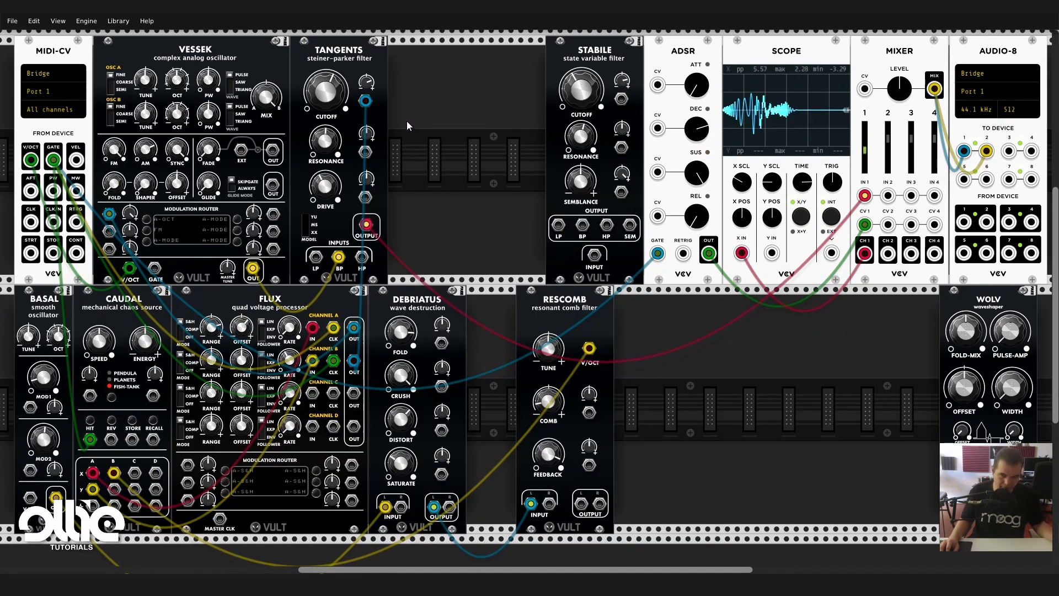
drag(548, 105, 529, 96)
drag(507, 61, 398, 64)
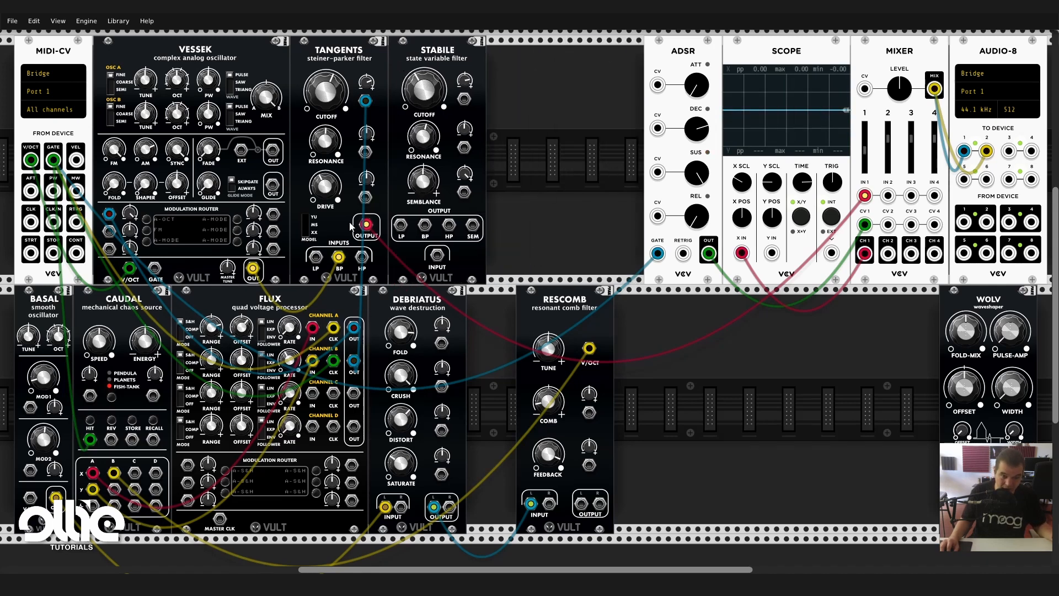
Move the TANGENTS cables to STABILE: the mixer cable to BP, VESSEK's signal to INPUT and FLUX's modulation to the cutoff input
drag(365, 224, 425, 224)
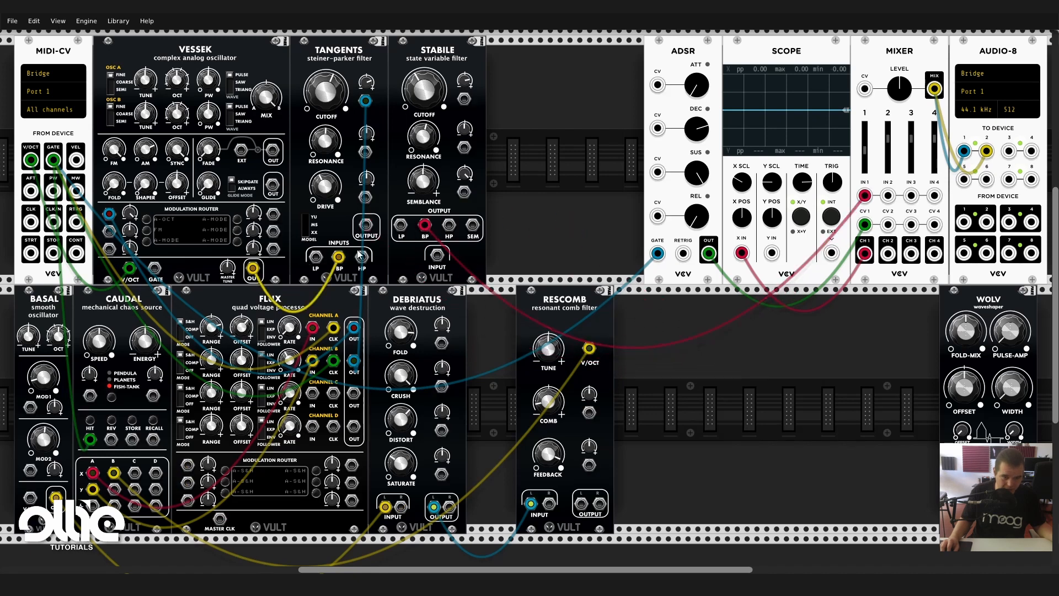
drag(339, 258, 437, 254)
drag(365, 101, 465, 100)
Adjust STABILE's CUTOFF and cutoff modulation amount by ear, and adjust the SCOPE's X SCL
drag(416, 93, 416, 91)
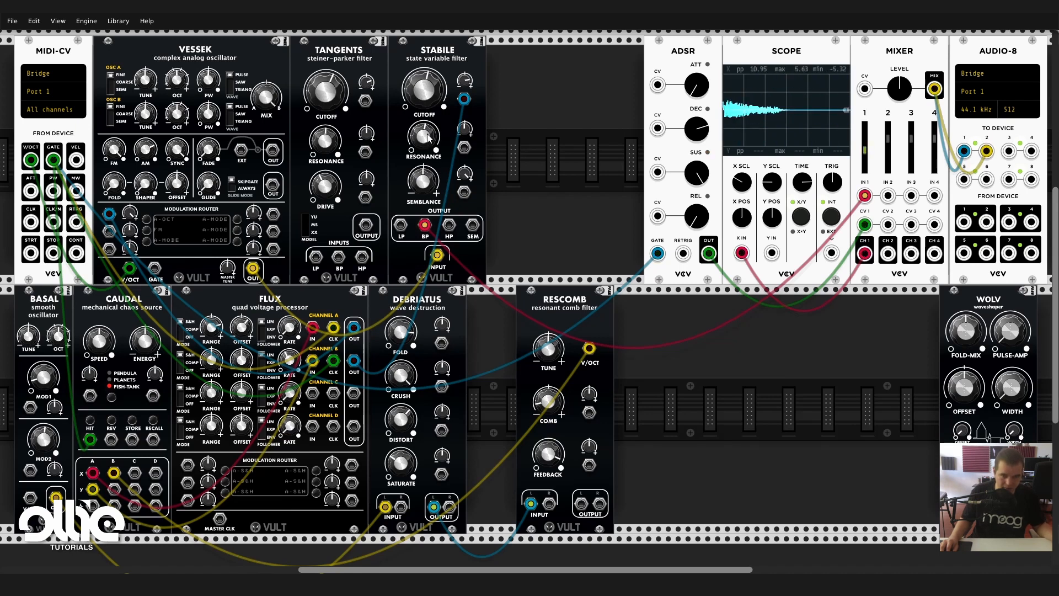
drag(463, 83, 463, 92)
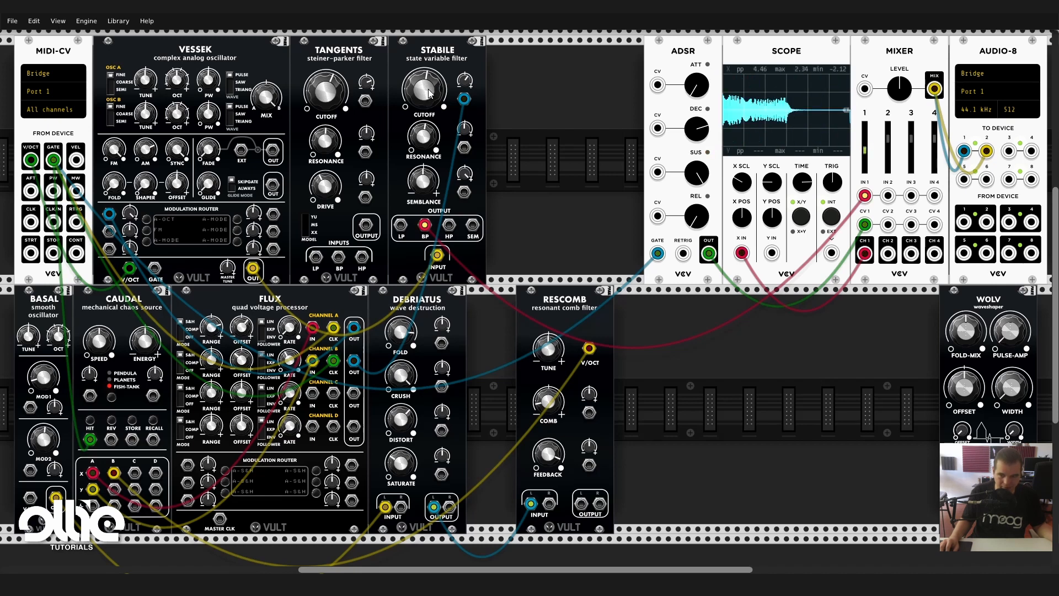
drag(746, 182, 745, 197)
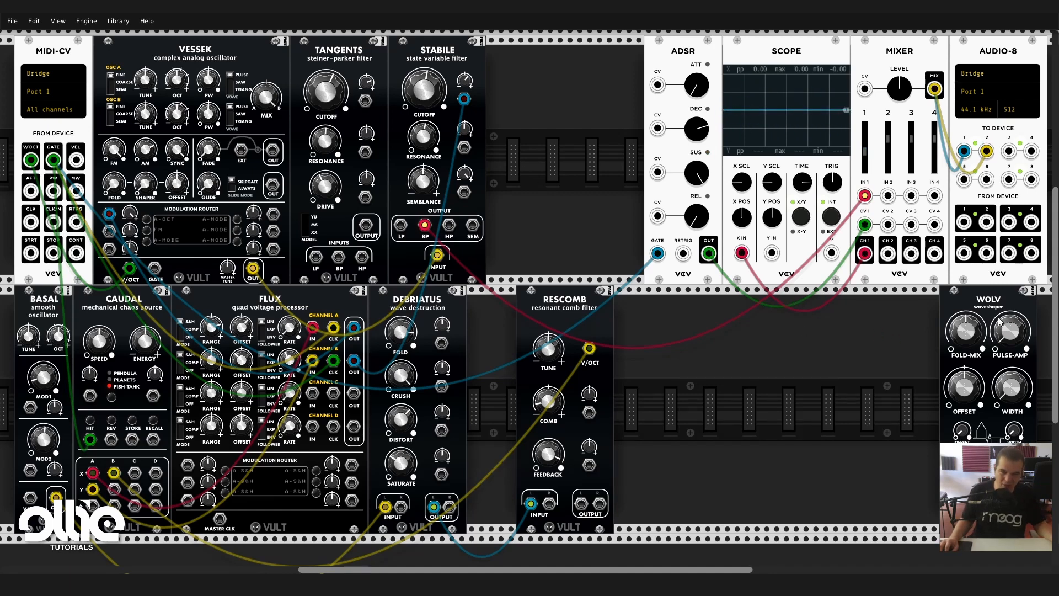
Place WOLV beside STABILE, reroute VESSEK's OUT to WOLV's INPUT, and move the mixer cable to WOLV's OUTPUT
drag(1000, 322, 517, 83)
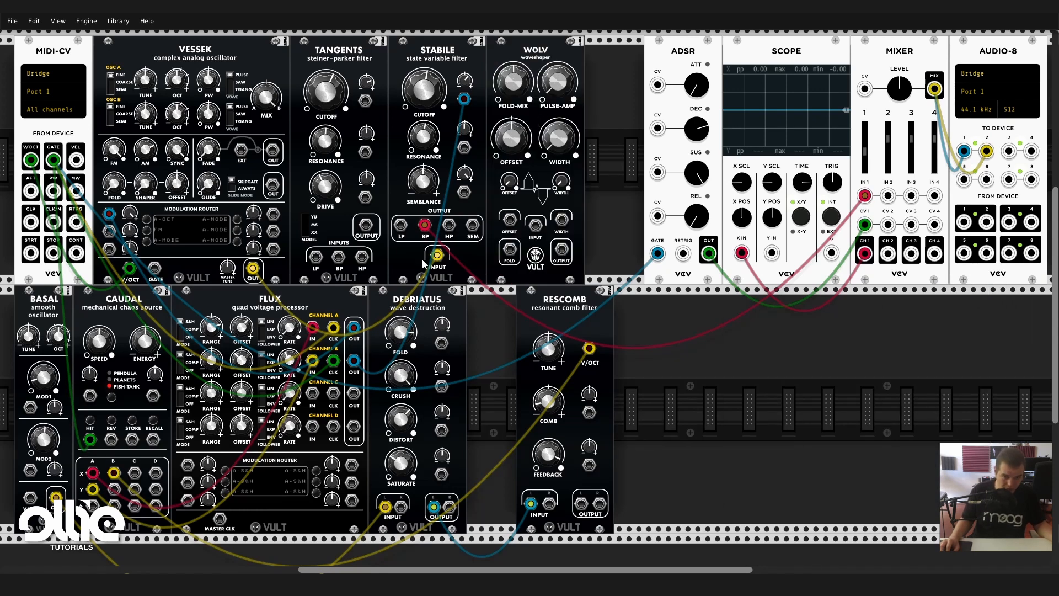
drag(436, 255, 536, 225)
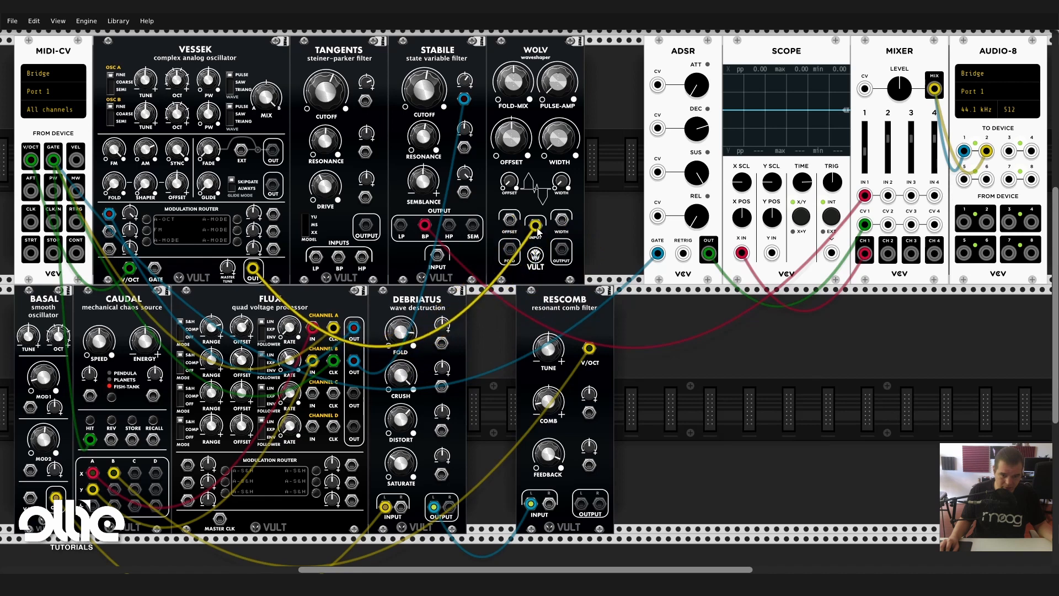
drag(424, 225, 561, 251)
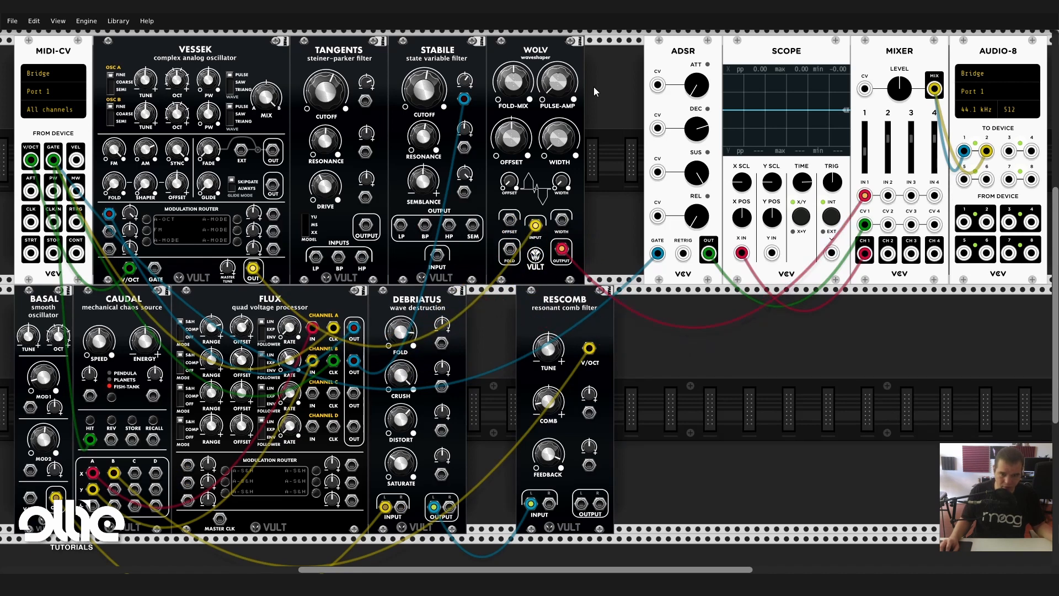
Adjust WOLV's PULSE-AMP, WIDTH, FOLD-MIX and OFFSET by ear
drag(549, 78, 549, 52)
drag(559, 139, 560, 105)
drag(513, 80, 513, 69)
drag(512, 138, 511, 122)
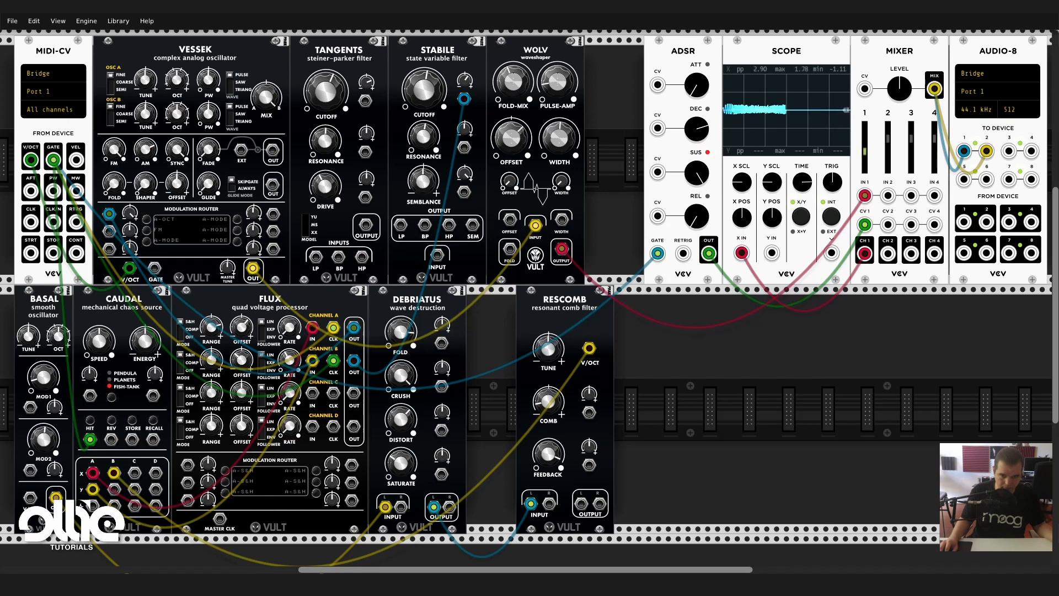
drag(560, 89, 560, 113)
drag(515, 84, 515, 107)
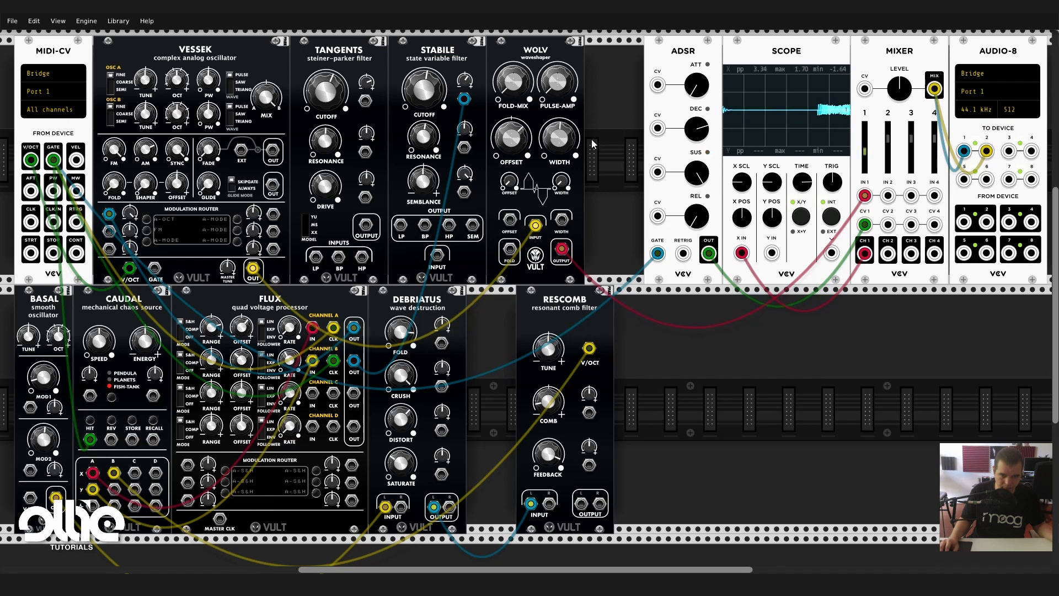
drag(571, 145, 571, 130)
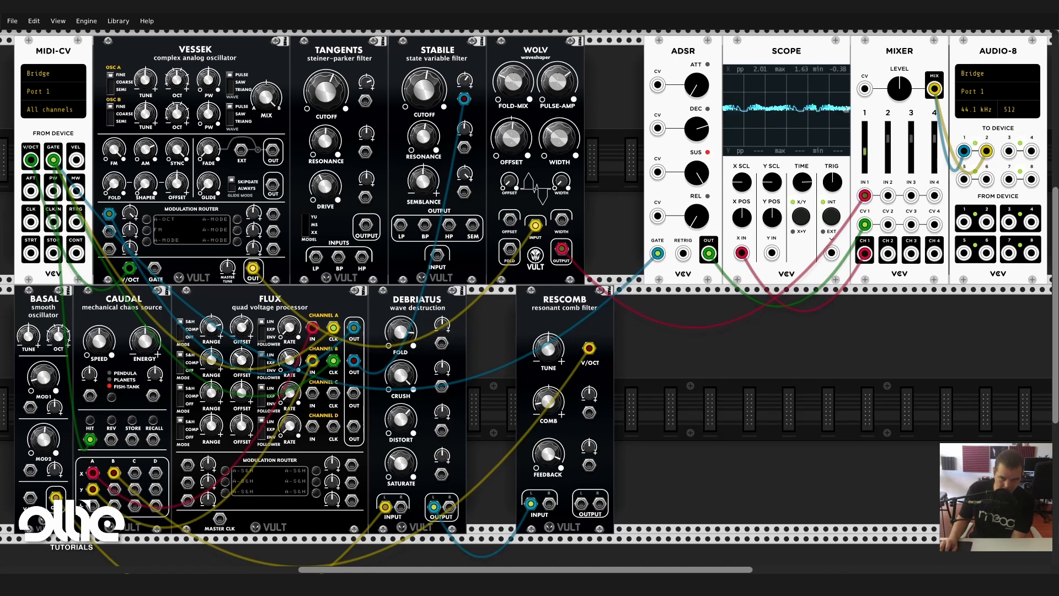
Bypass WOLV by patching VESSEK's OUT straight to the mixer's IN 1, and move WOLV to the lower row beside RESCOMB
key(Return)
click(10, 346)
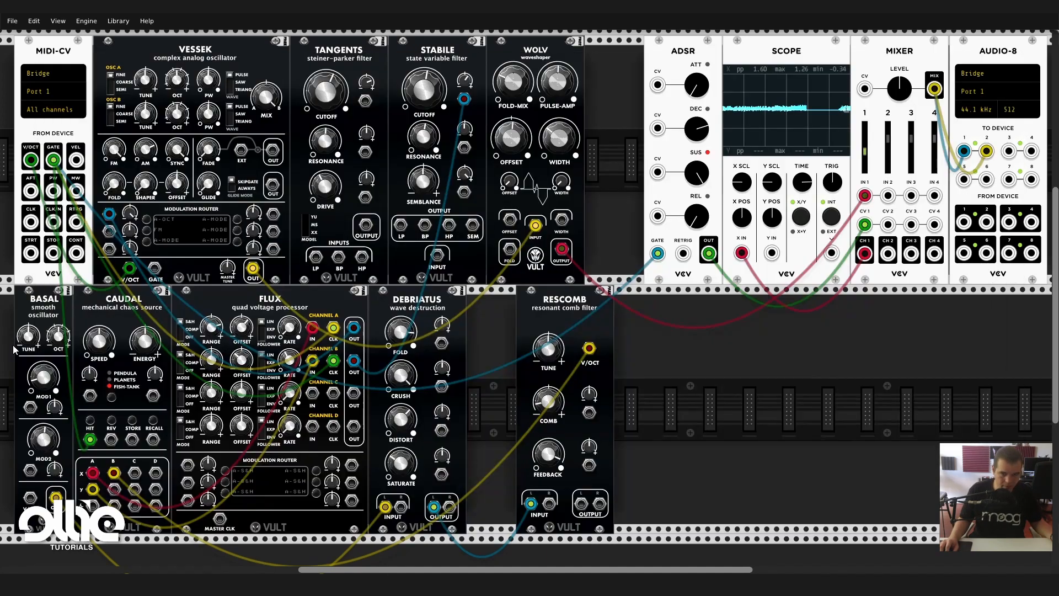
drag(253, 268, 536, 226)
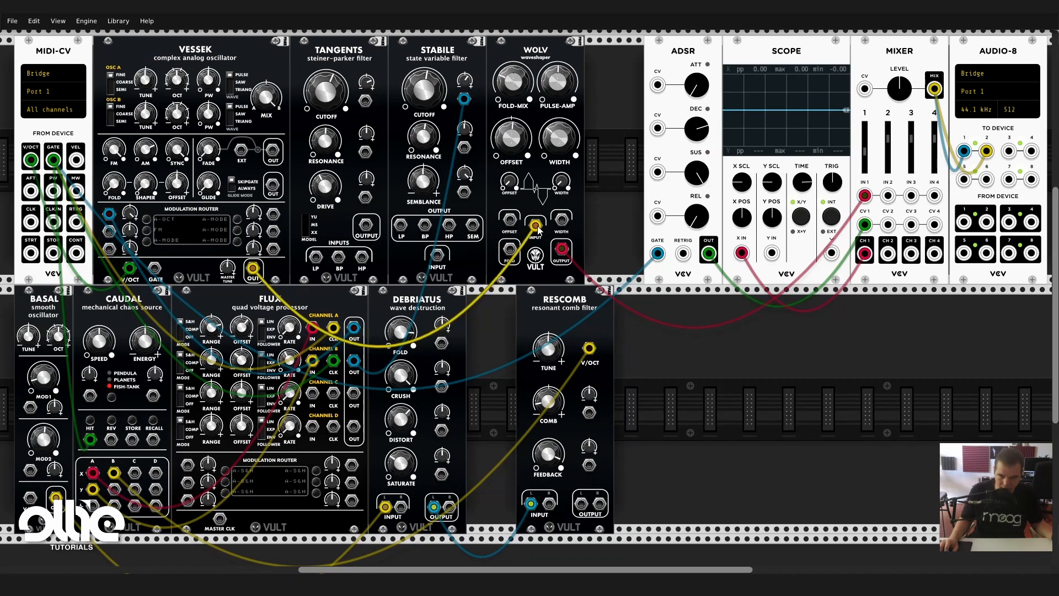
drag(865, 195, 816, 237)
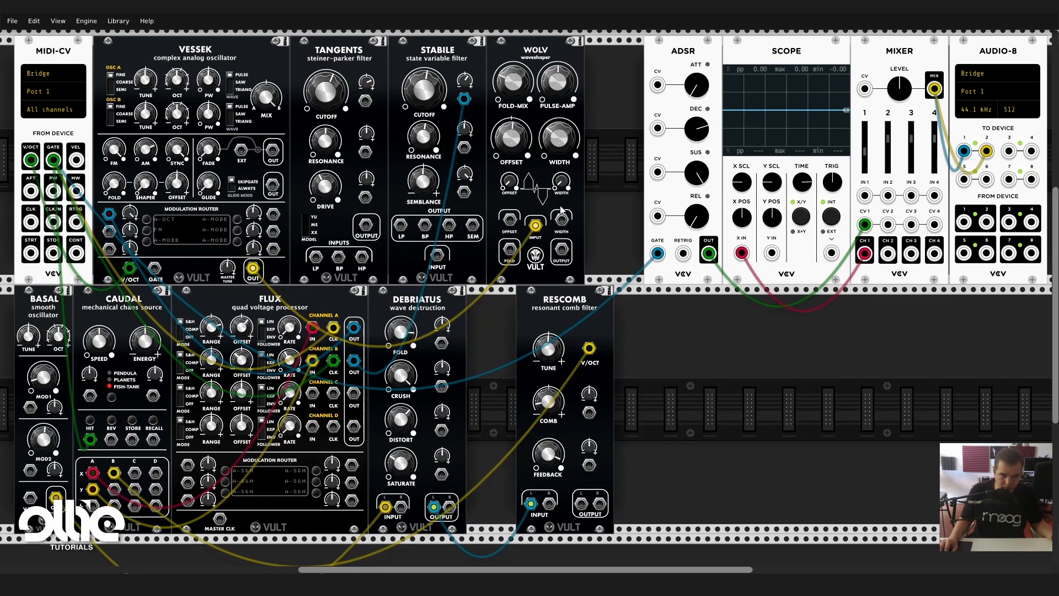
drag(535, 226, 865, 195)
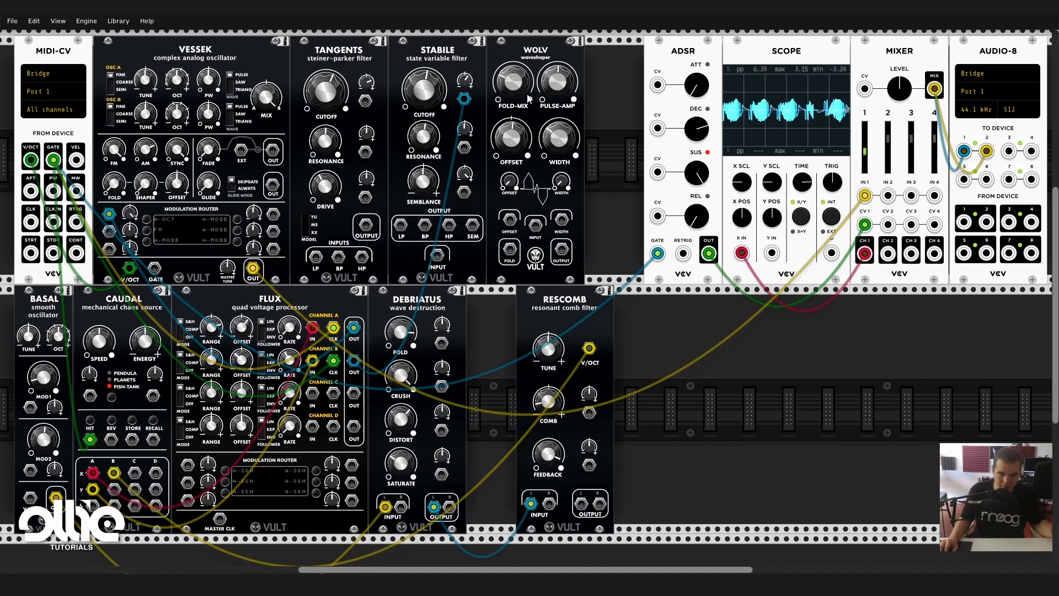
right_click(536, 57)
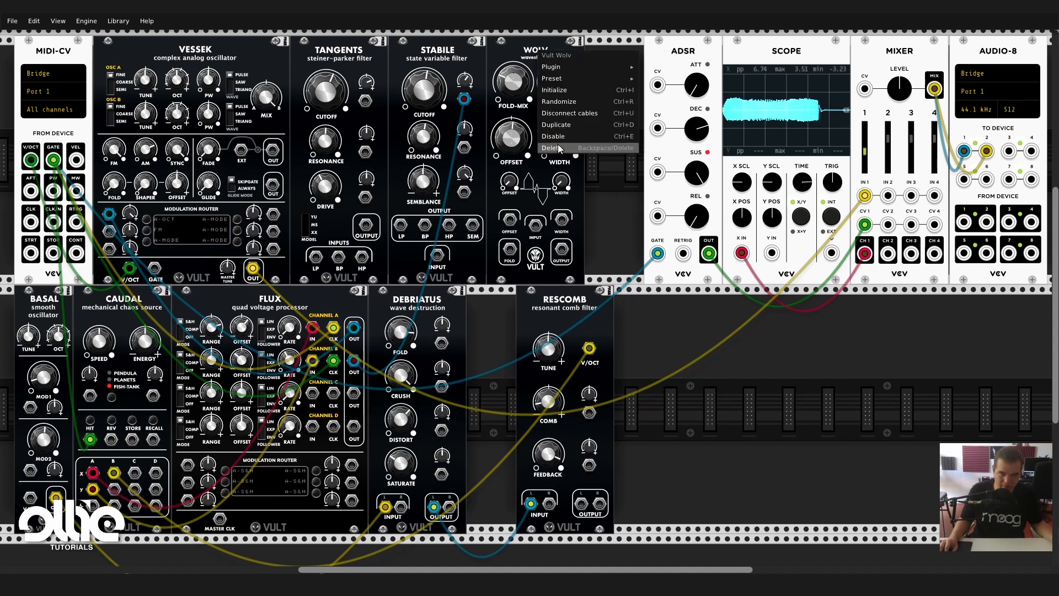
click(514, 46)
drag(511, 48, 638, 298)
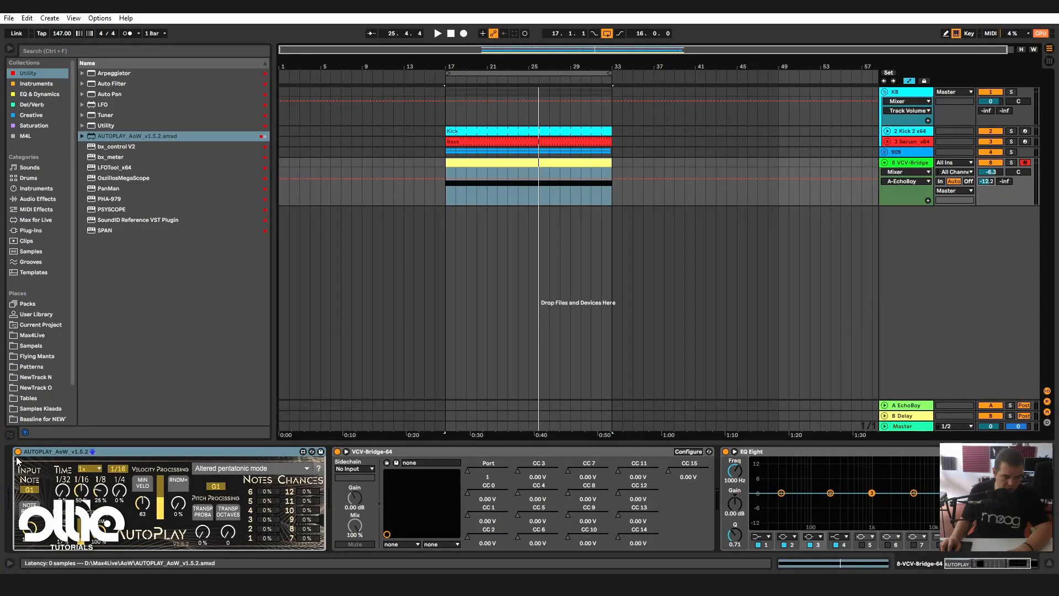
In Ableton Live, turn off the AUTOPLAY device and collapse the VCV-Bridge-64 device on the 8 VCV-Bridge track
click(17, 451)
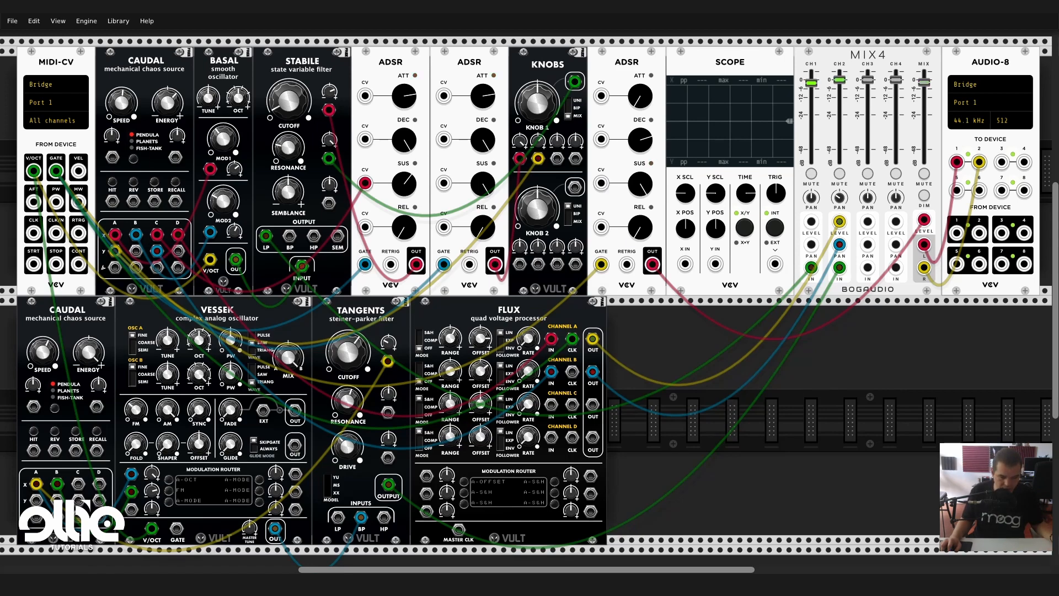
click(379, 584)
click(518, 451)
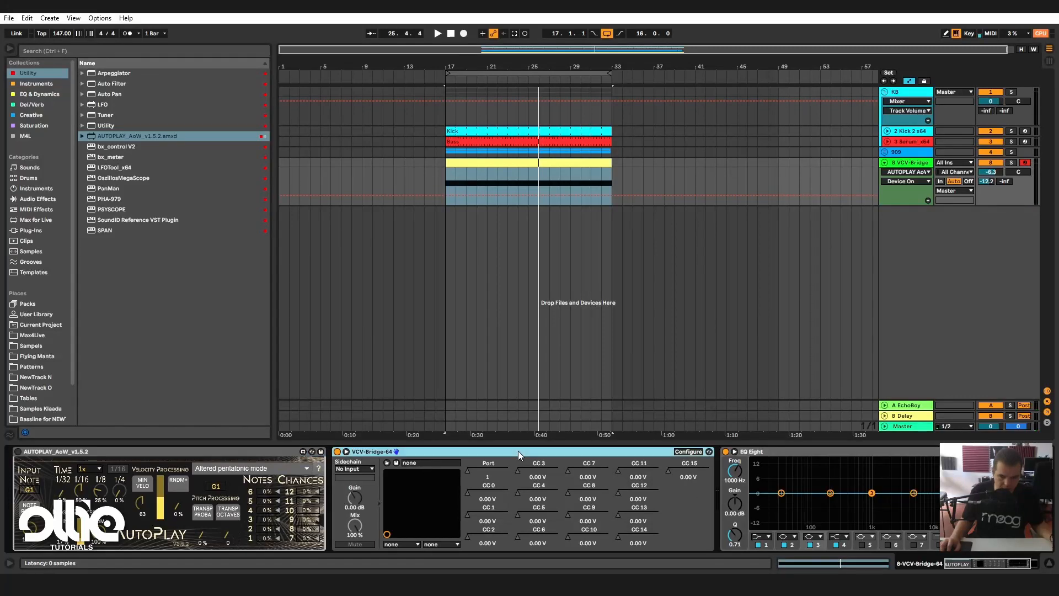
double_click(518, 451)
Open the Blackhole plug-in on the 8 VCV-Bridge track, activate it and set its Mix to 51
click(642, 449)
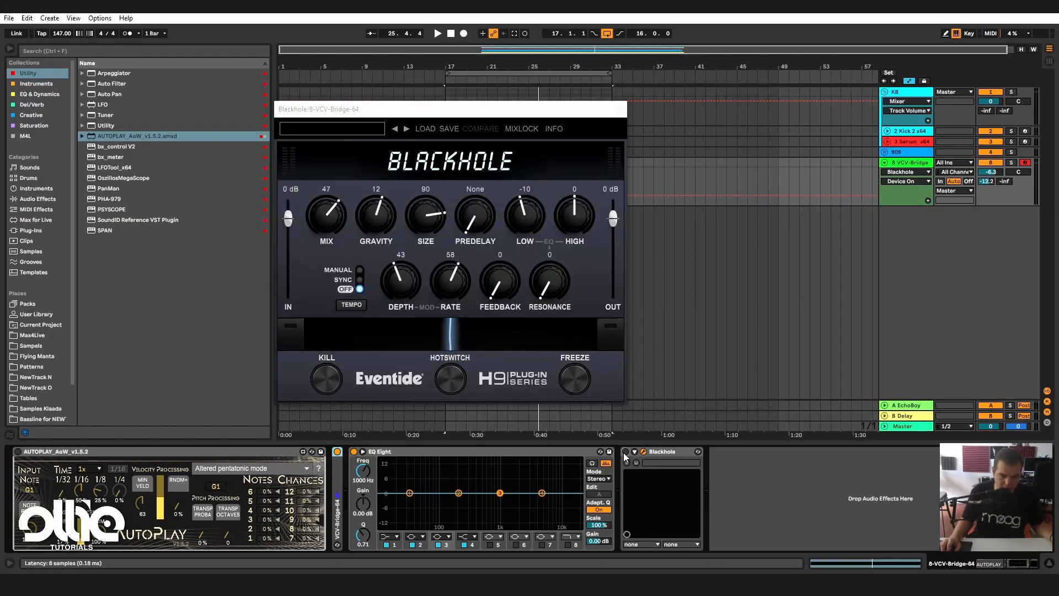
click(625, 452)
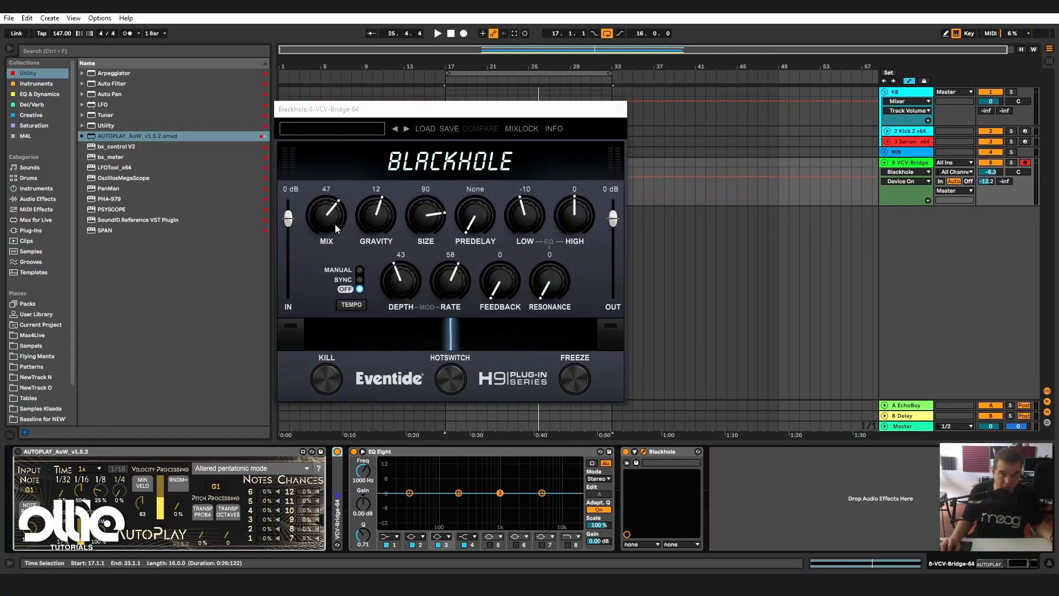
drag(335, 228, 335, 223)
Check the Tuto Atmos patch in VCV Rack, and set the 8 VCV-Bridge track's volume to -0.1 in Ableton Live
mouse_move(419, 585)
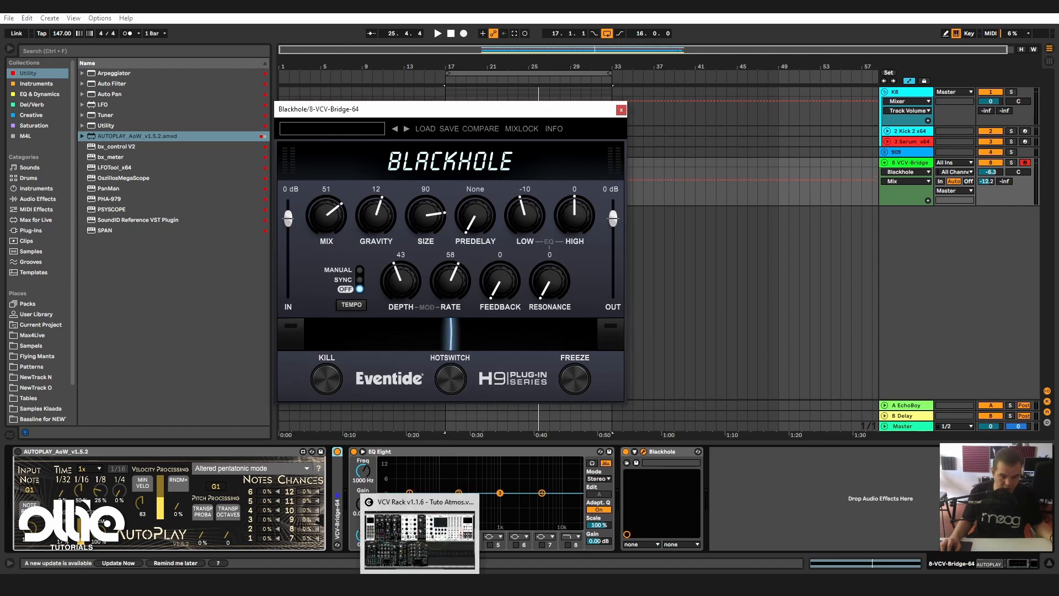
click(419, 540)
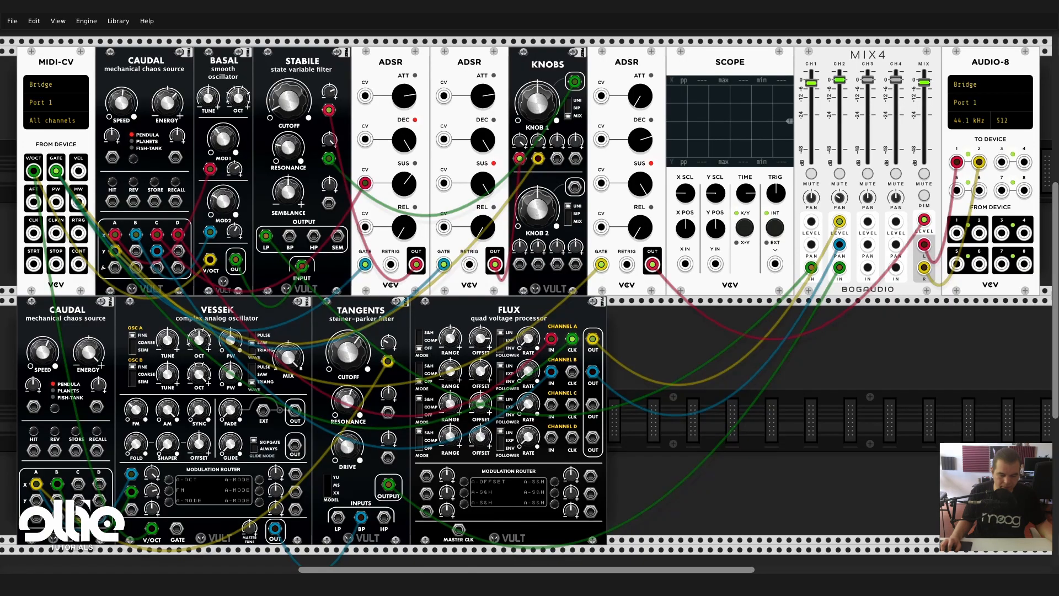
key(alt+Tab)
drag(990, 172, 990, 172)
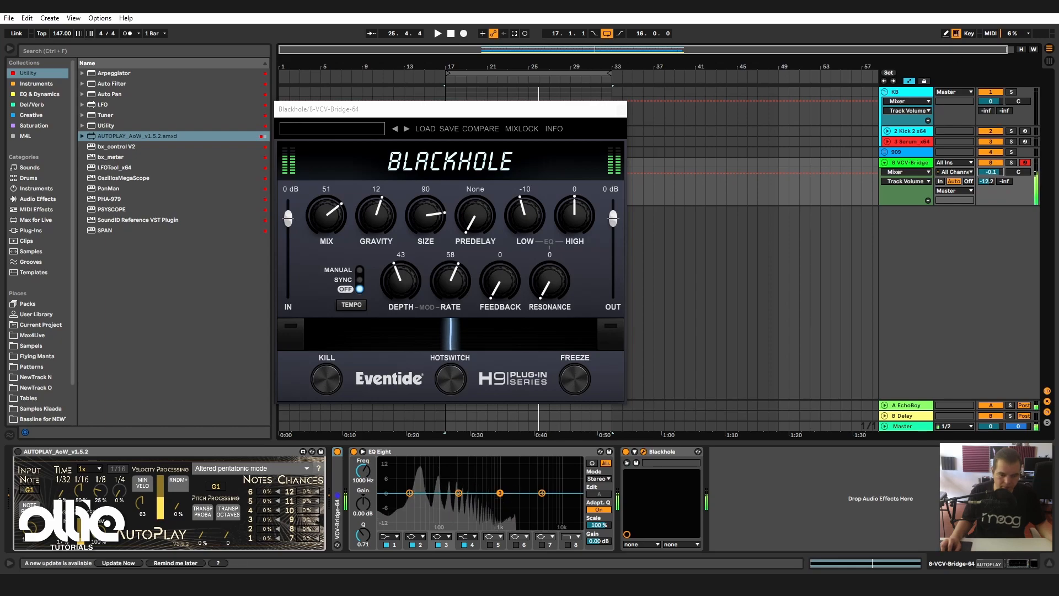
Switch to VCV Rack, toggle the mute of MIX4's channel 2 and unmute channel 1
key(alt+Tab)
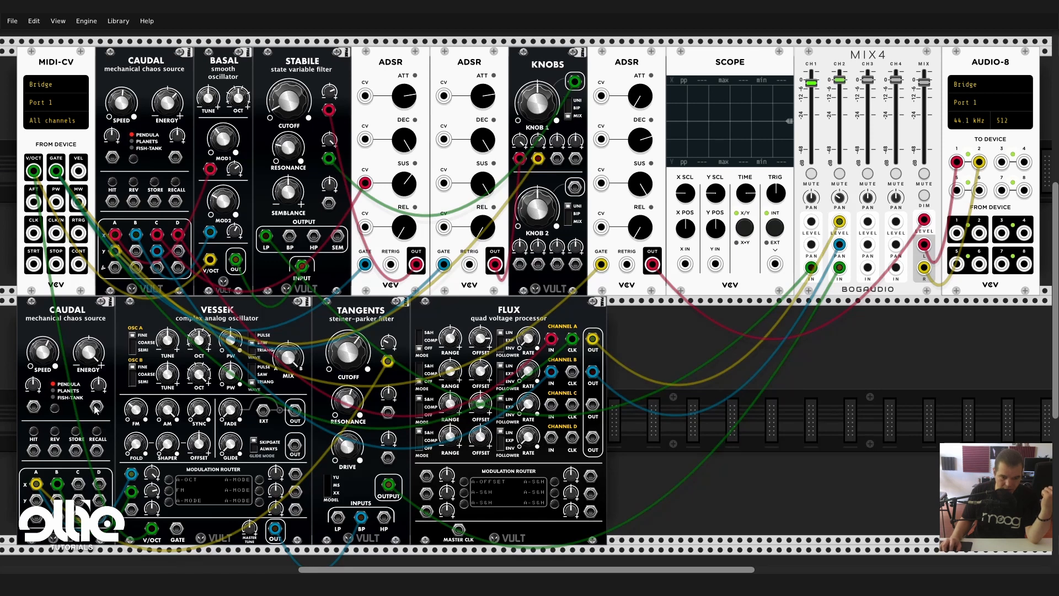
click(839, 175)
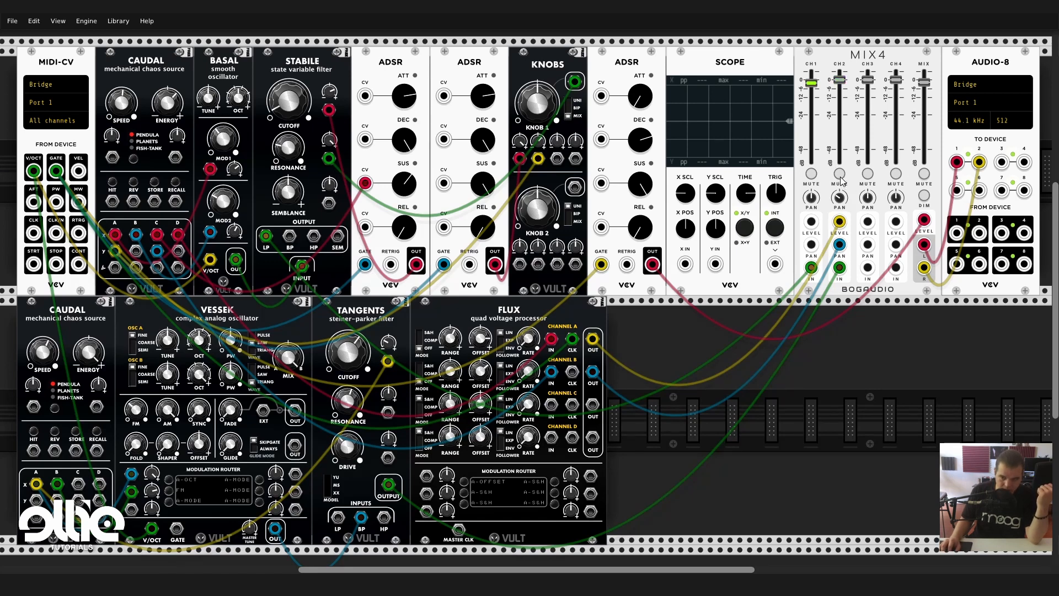
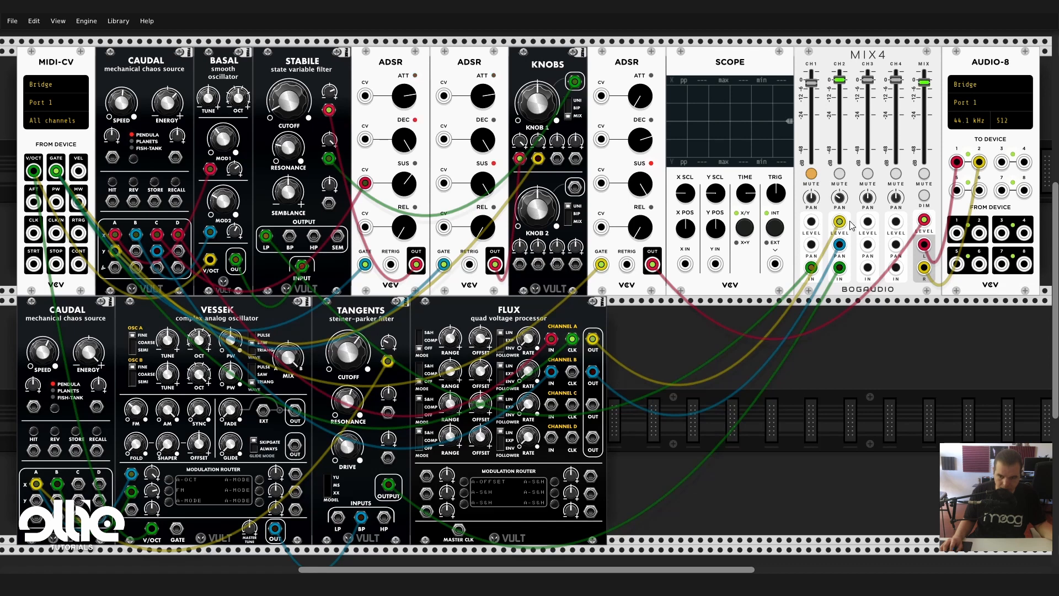
click(811, 176)
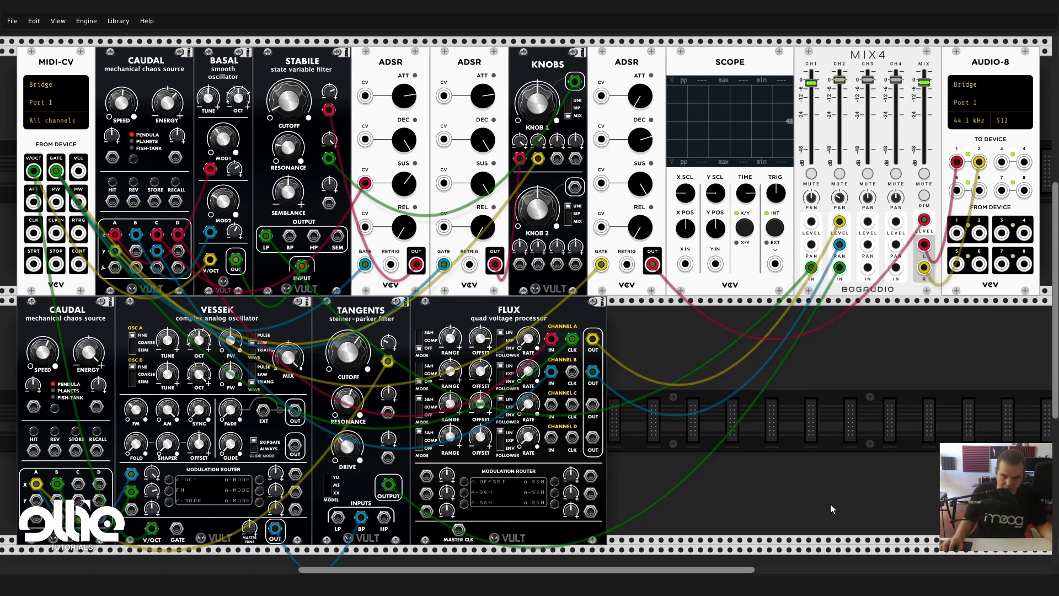
scroll(642, 325, down, 1)
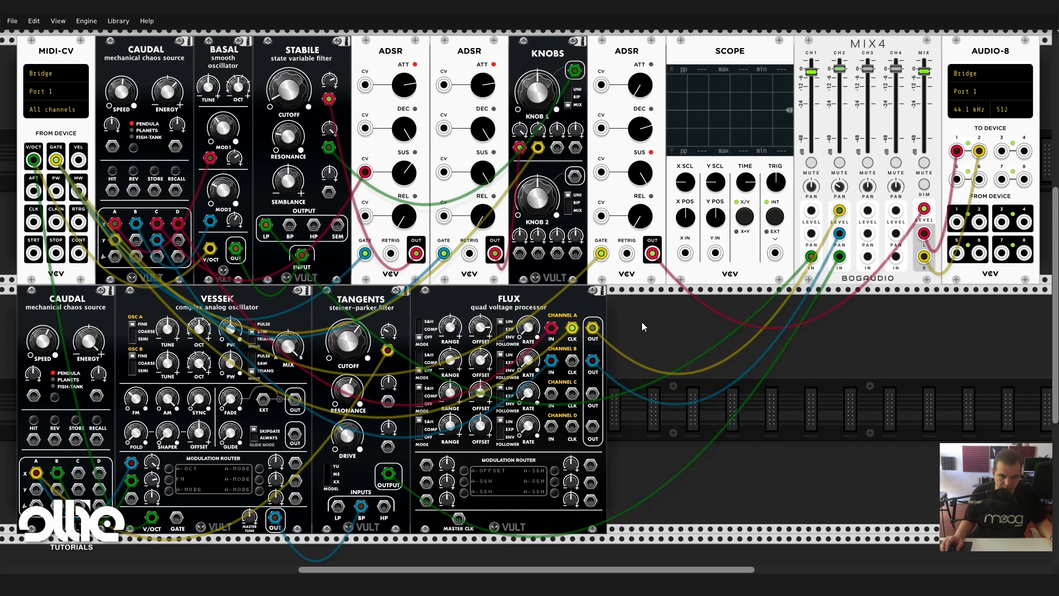
scroll(641, 325, up, 2)
scroll(641, 325, down, 2)
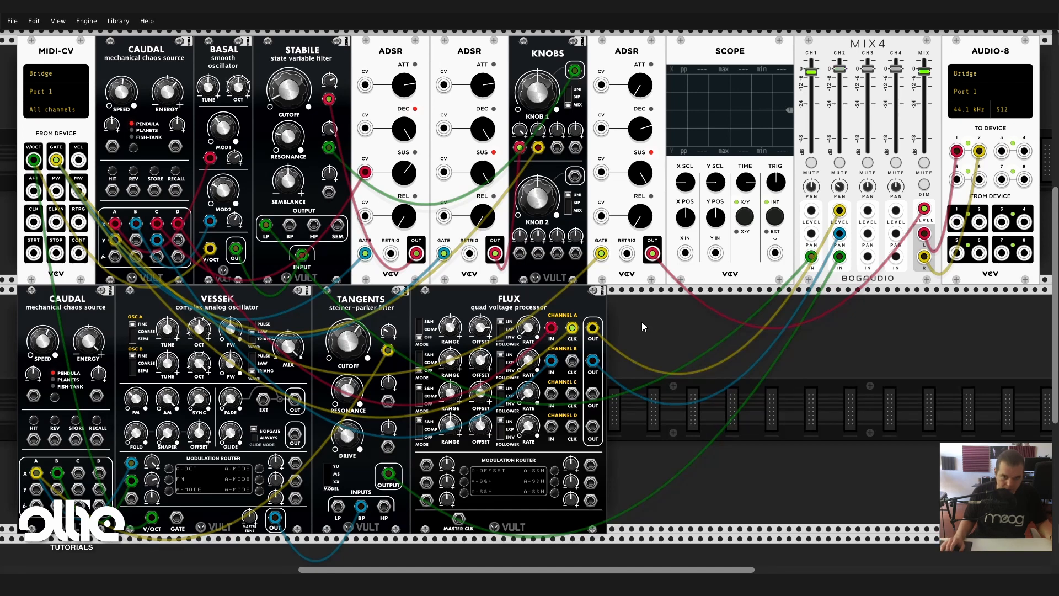
scroll(643, 327, up, 1)
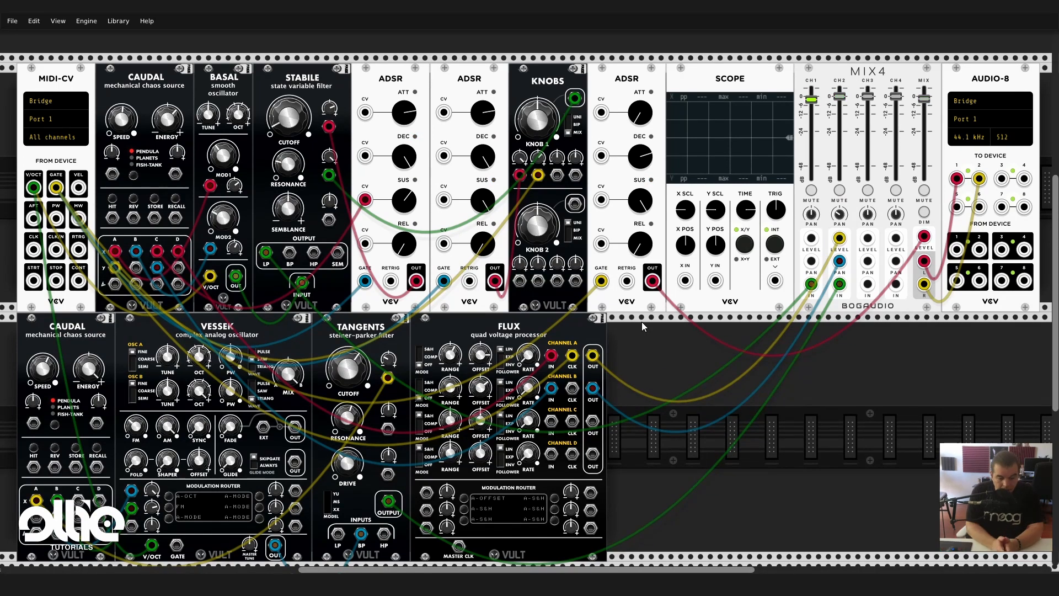